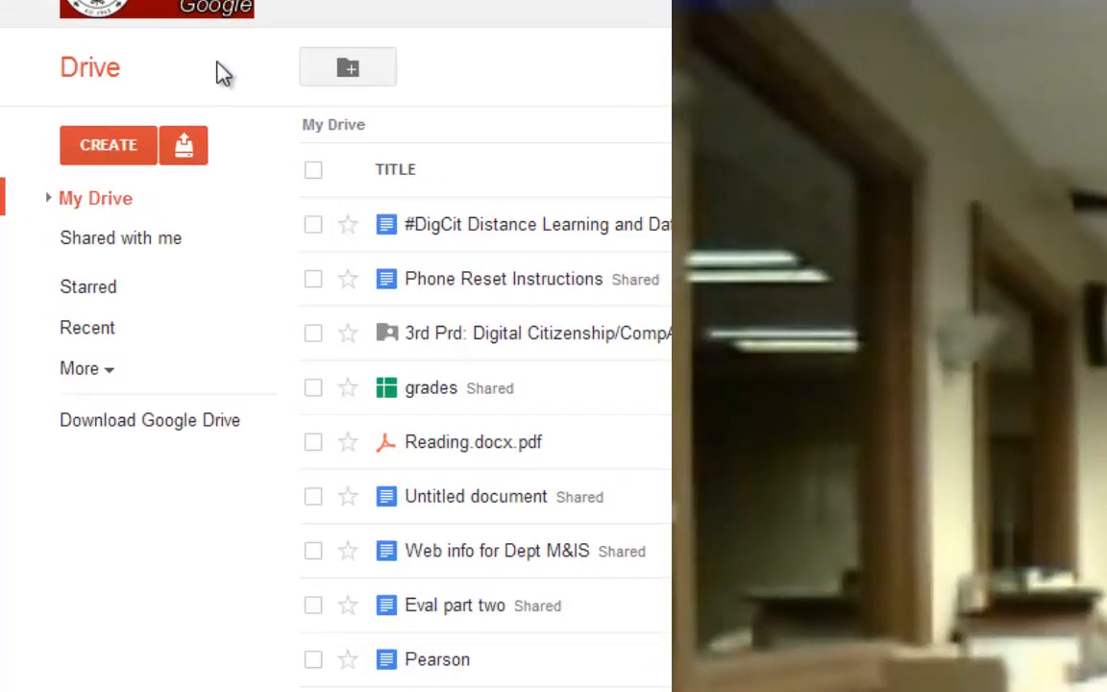
Create a new form in Drive and apply the Digital theme to it.
{"action": "left_click", "coordinate": [114, 149]}
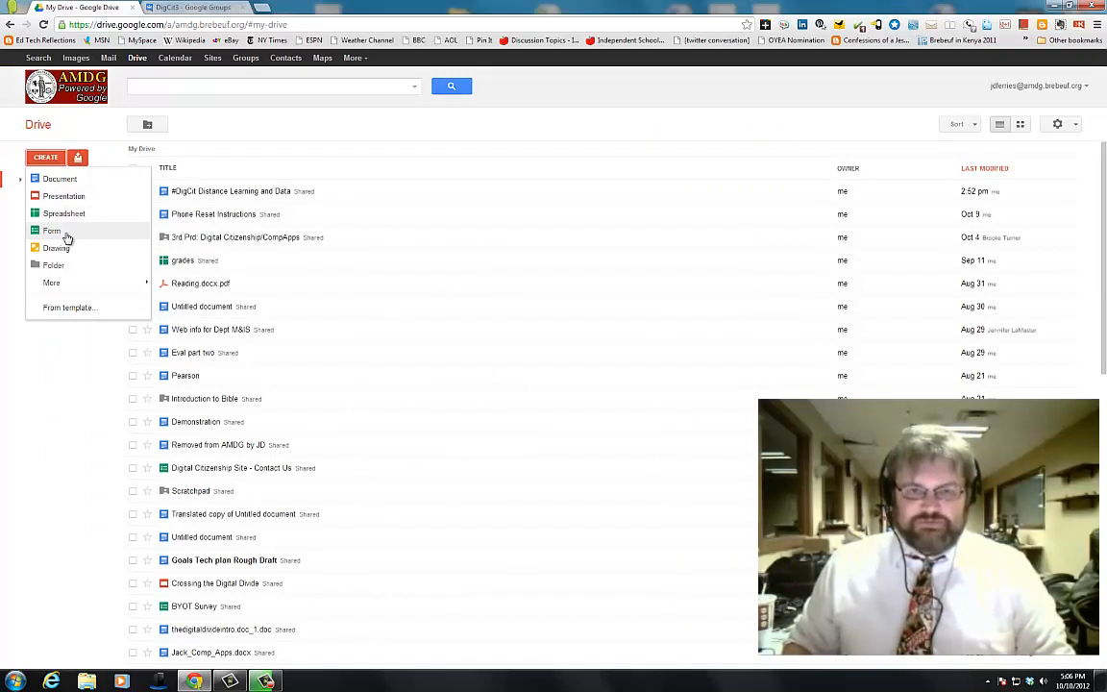
{"action": "left_click", "coordinate": [66, 237]}
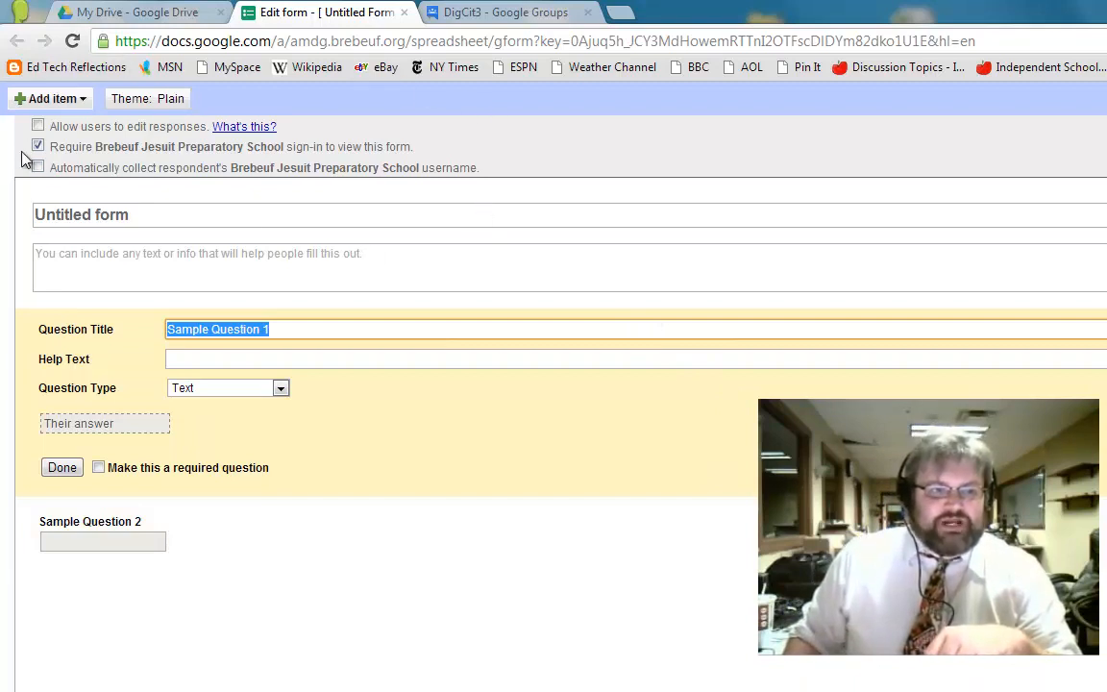
{"action": "left_click", "coordinate": [154, 108]}
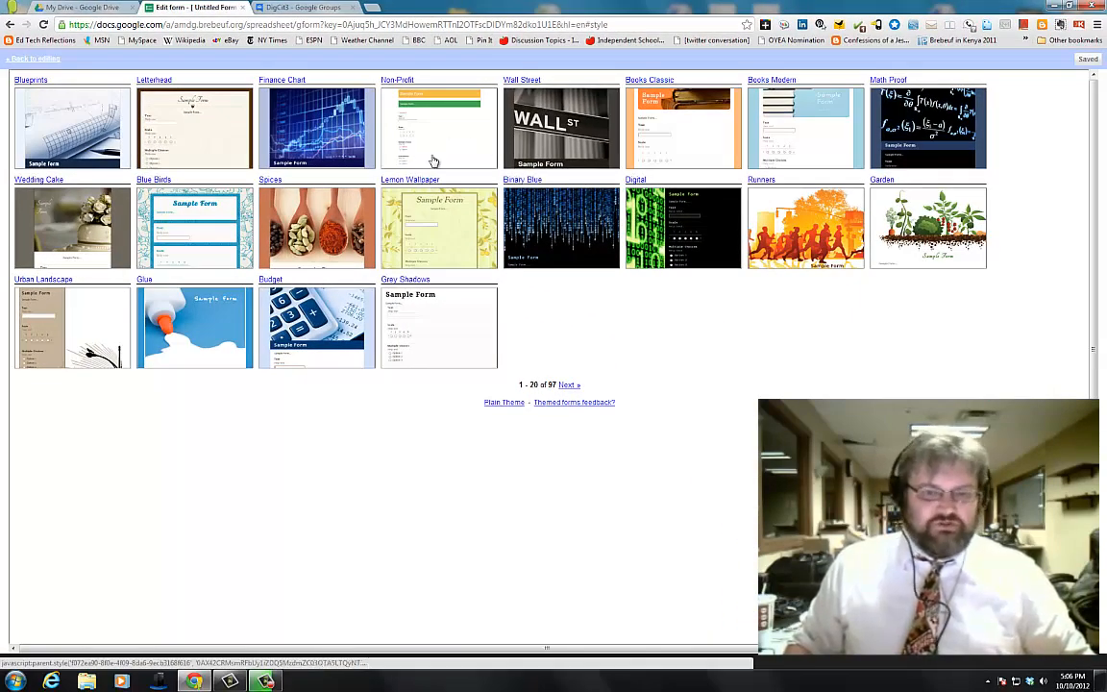
{"action": "left_click", "coordinate": [712, 237]}
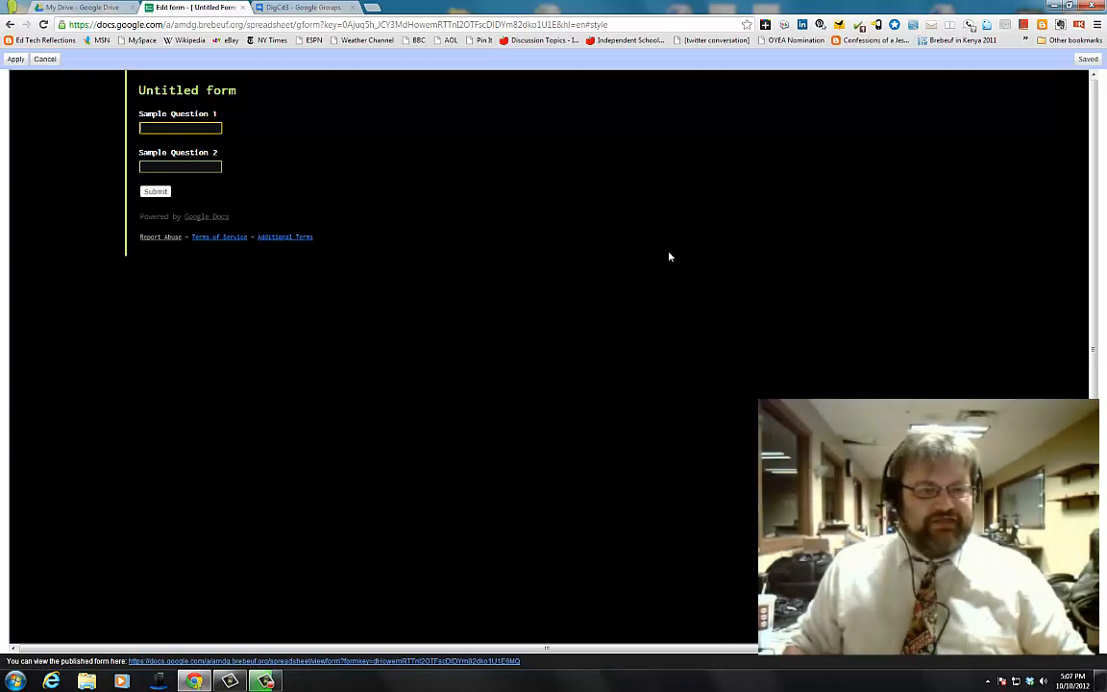
{"action": "left_click", "coordinate": [16, 60]}
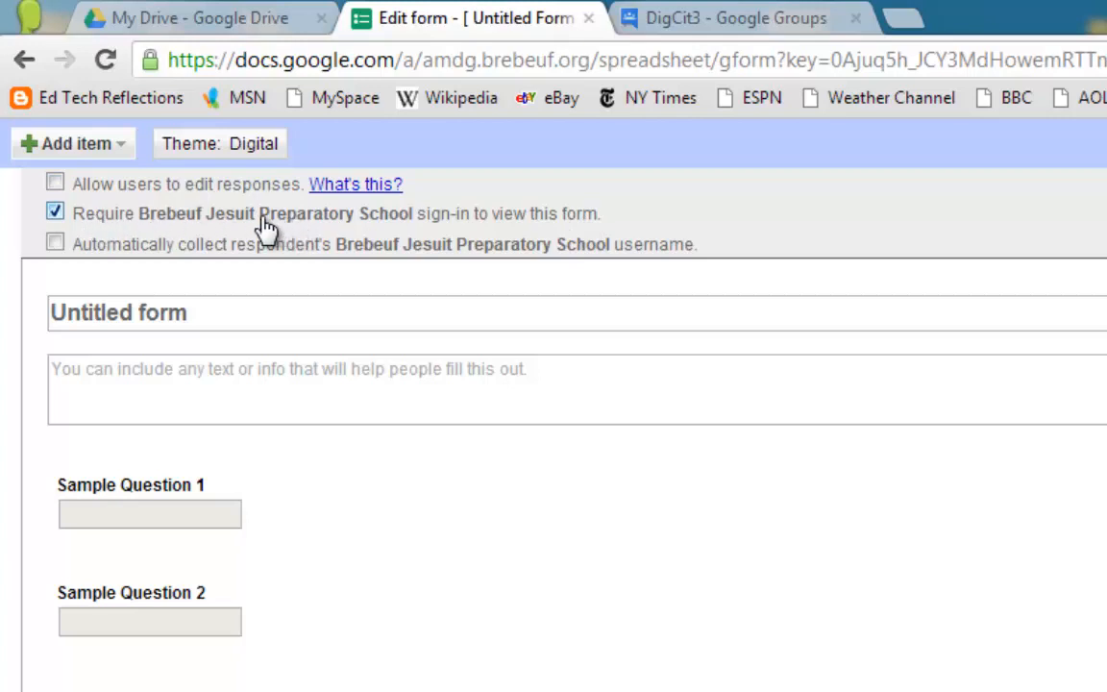
Turn off the school sign-in requirement for viewing and title the form "Digital Citizenship and Information Resources".
{"action": "left_click", "coordinate": [55, 212]}
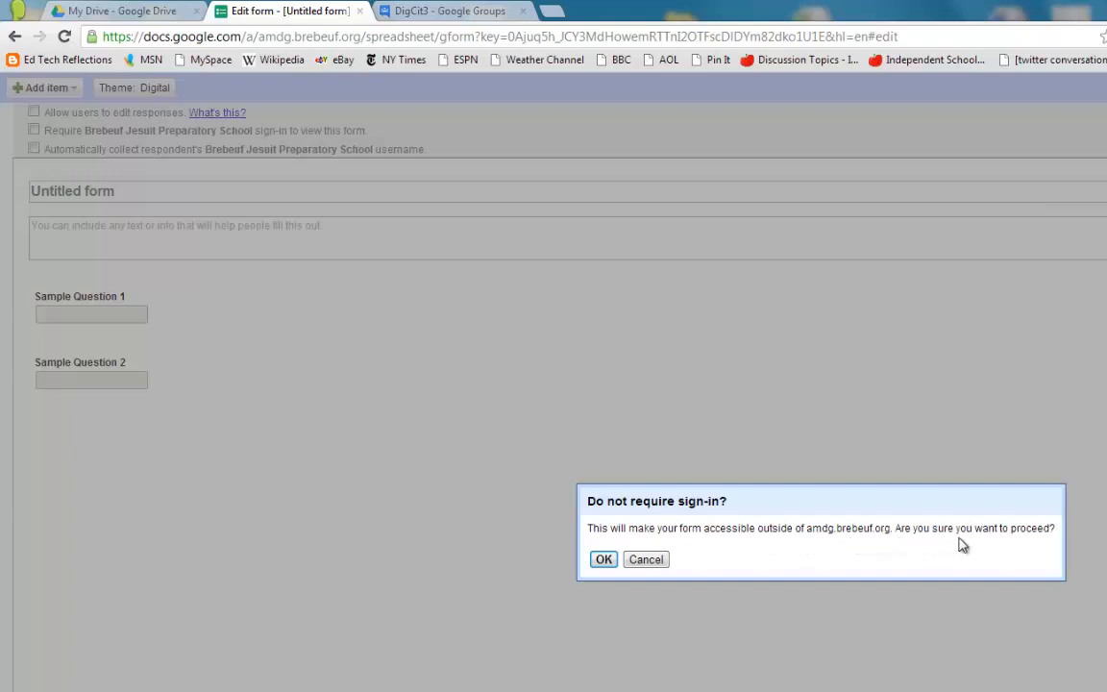
{"action": "left_click", "coordinate": [603, 560]}
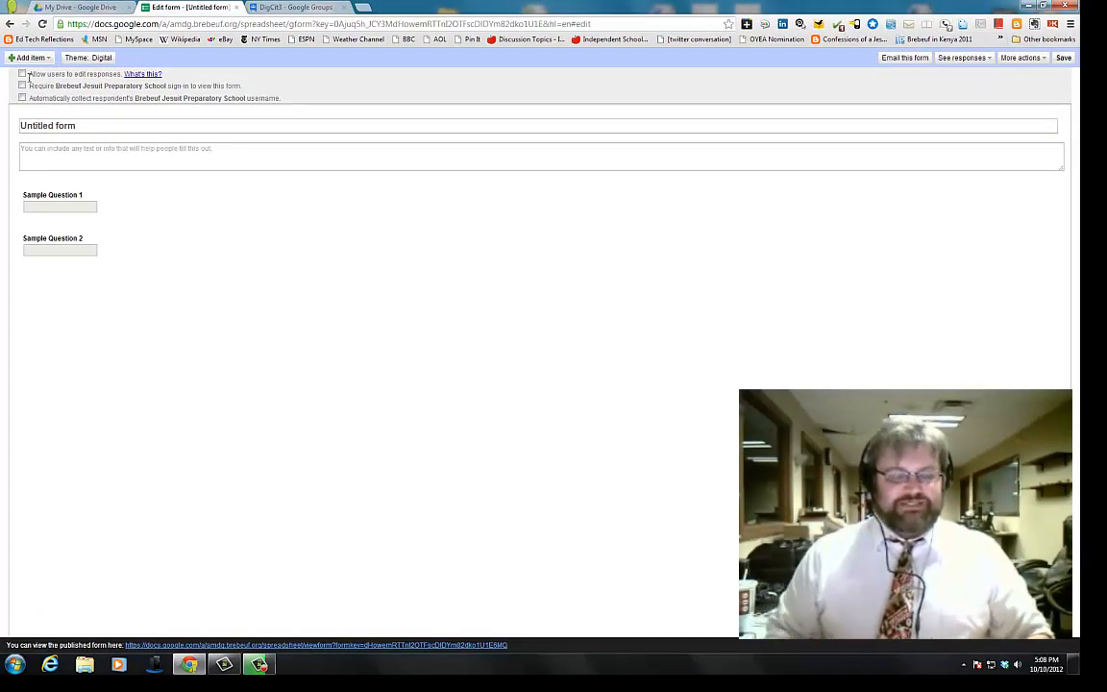
{"action": "left_click", "coordinate": [79, 125]}
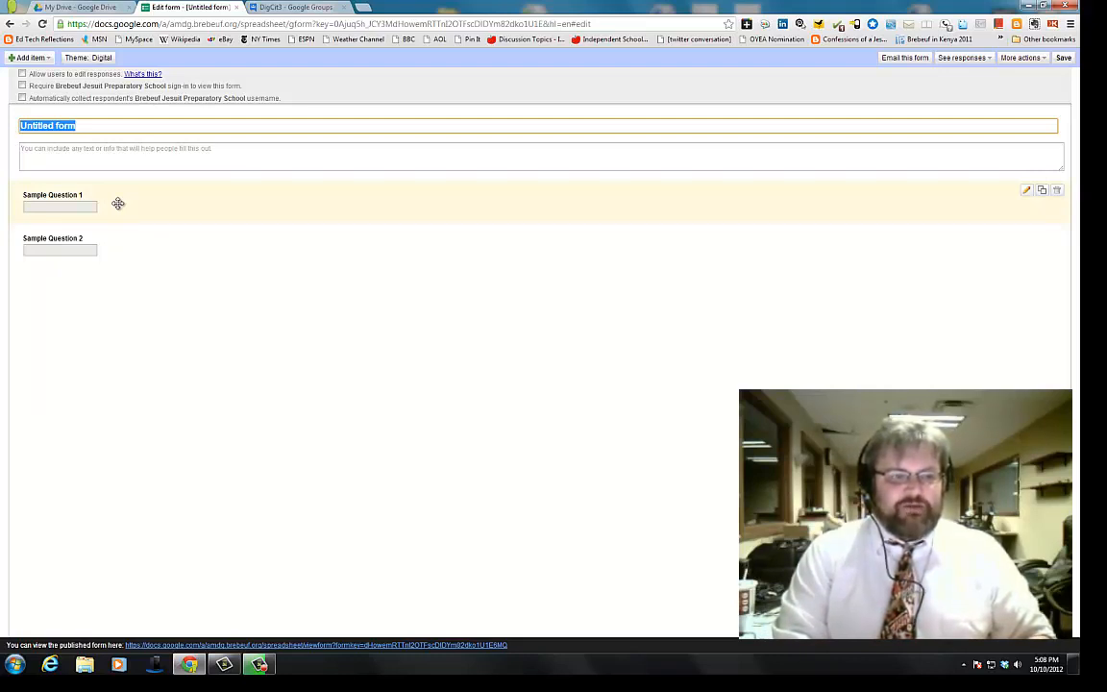
{"action": "type", "text": "Digi"}
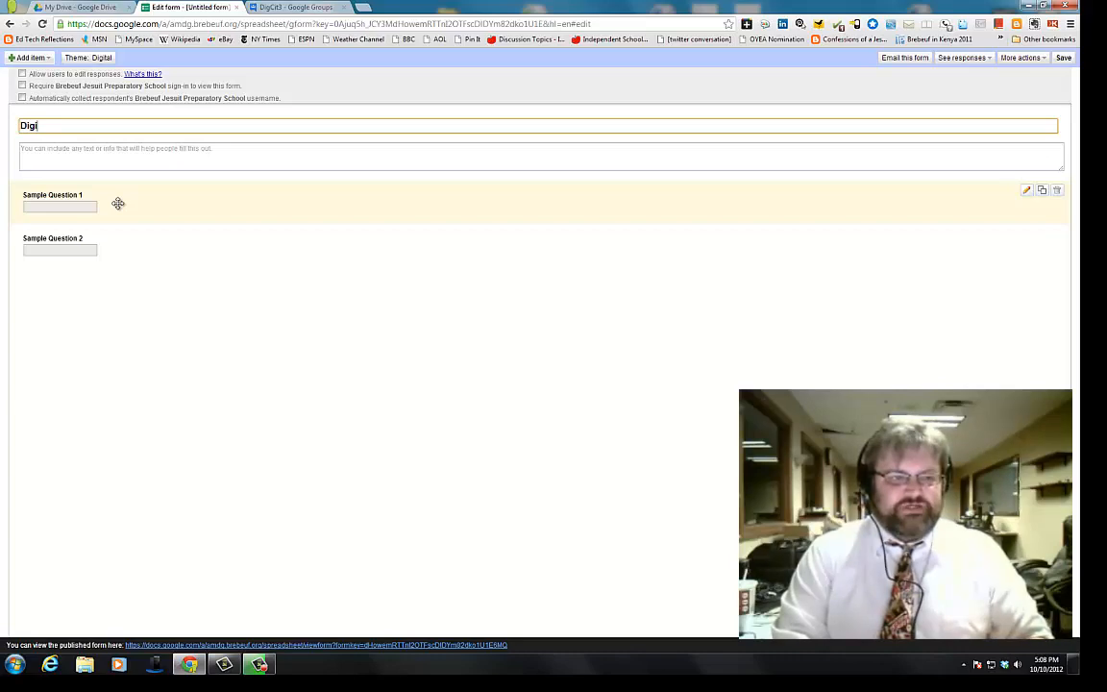
{"action": "type", "text": "tal Citiz"}
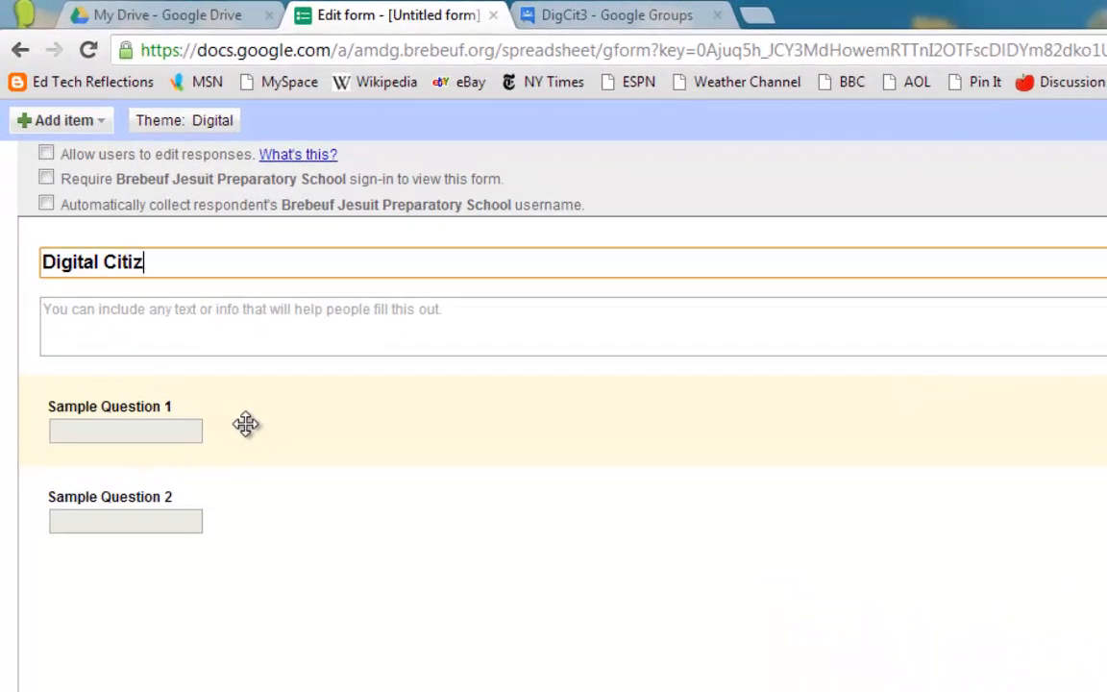
{"action": "type", "text": "enship an"}
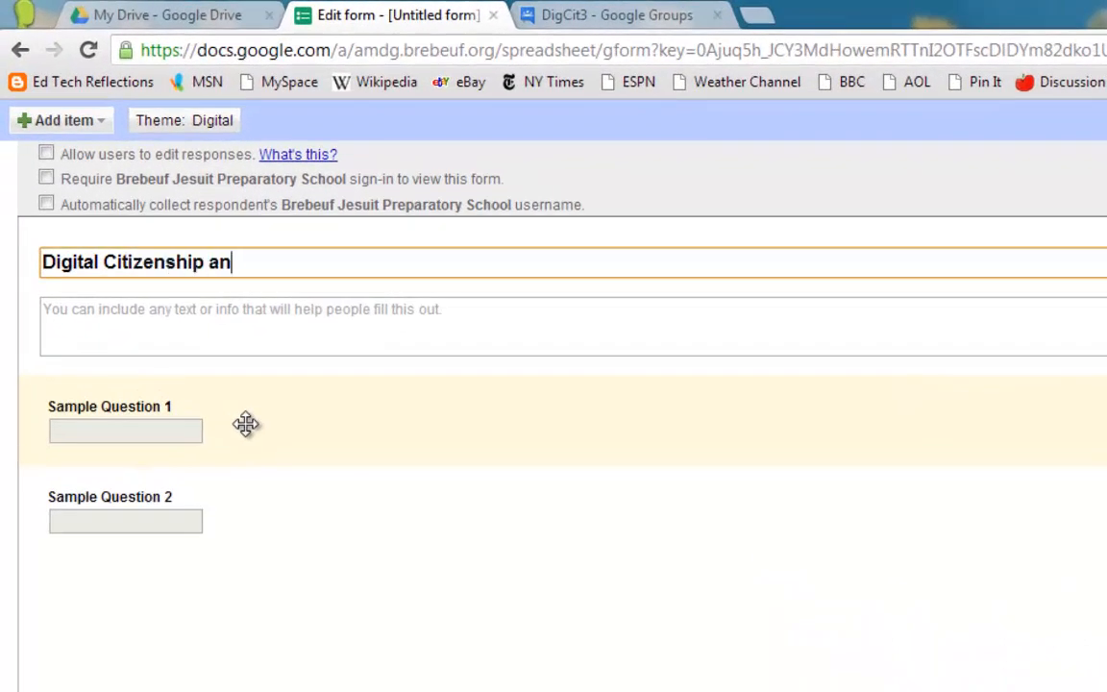
{"action": "type", "text": "d Information "}
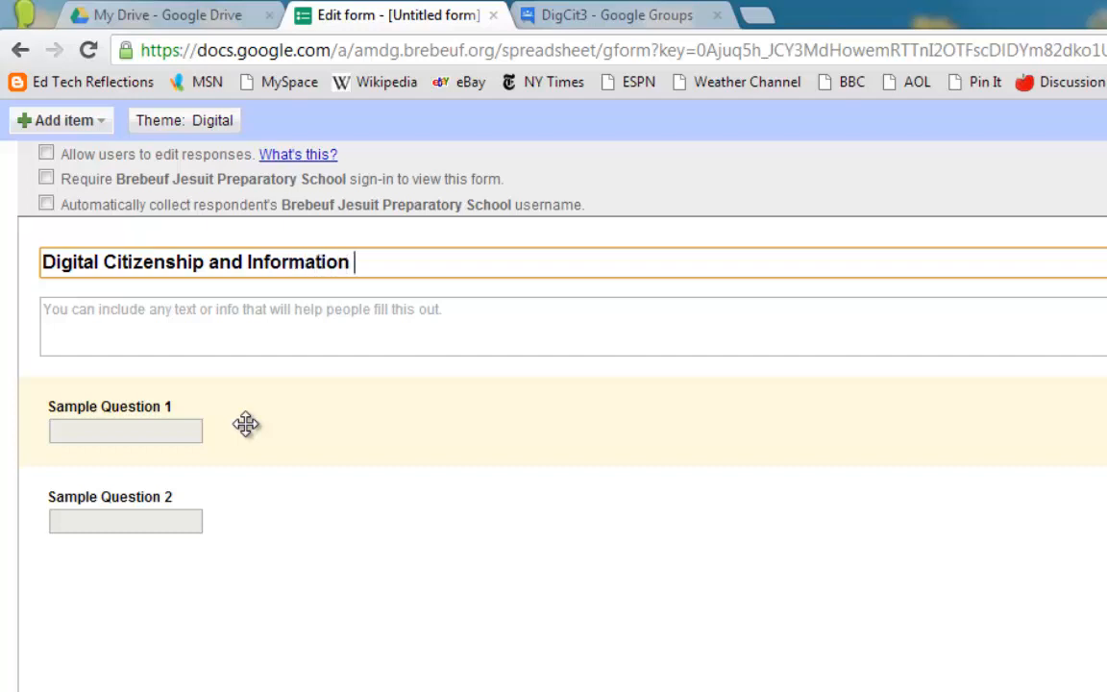
{"action": "type", "text": "Resources"}
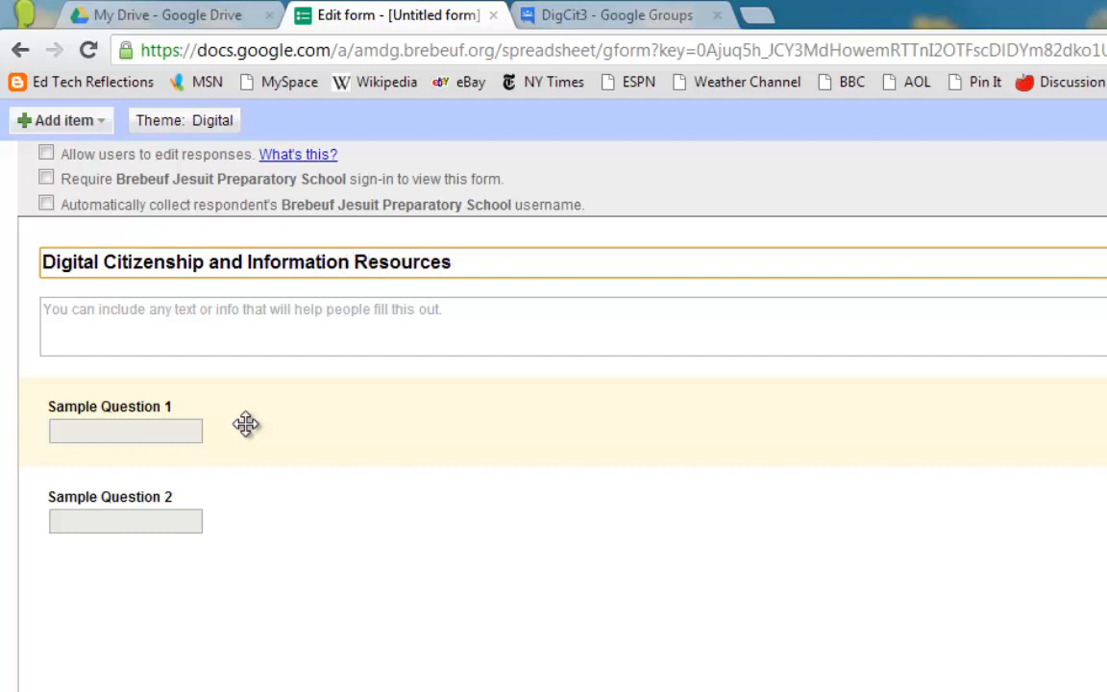
Enter "Please answer the following questions." as the form's description.
{"action": "left_click", "coordinate": [163, 318]}
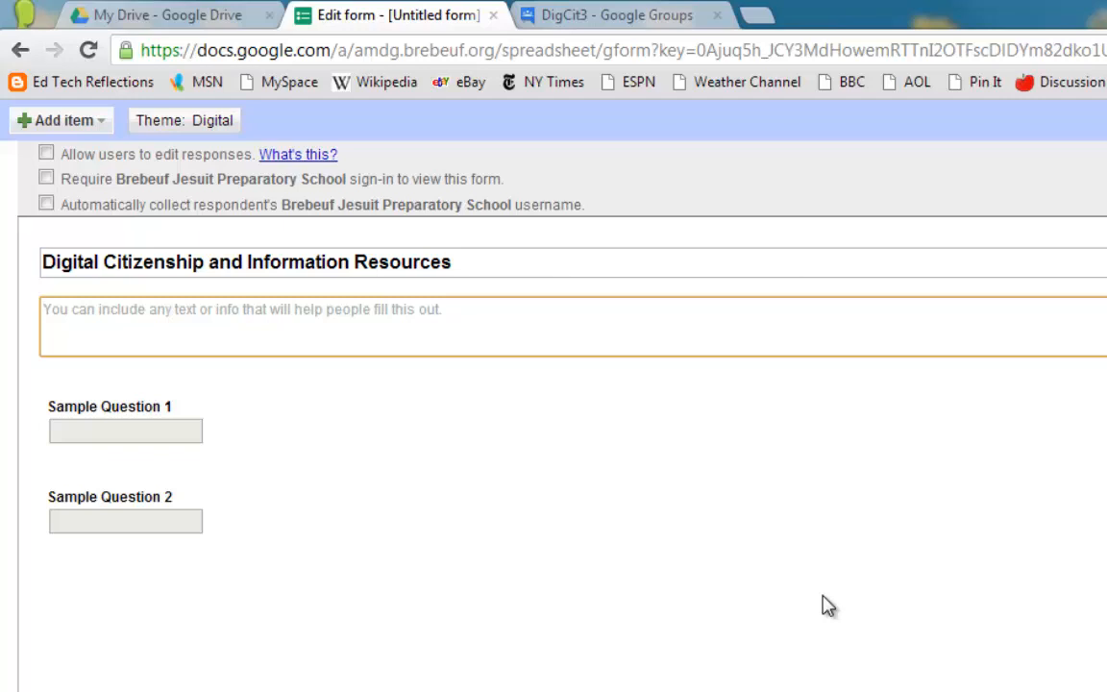
{"action": "type", "text": "Please"}
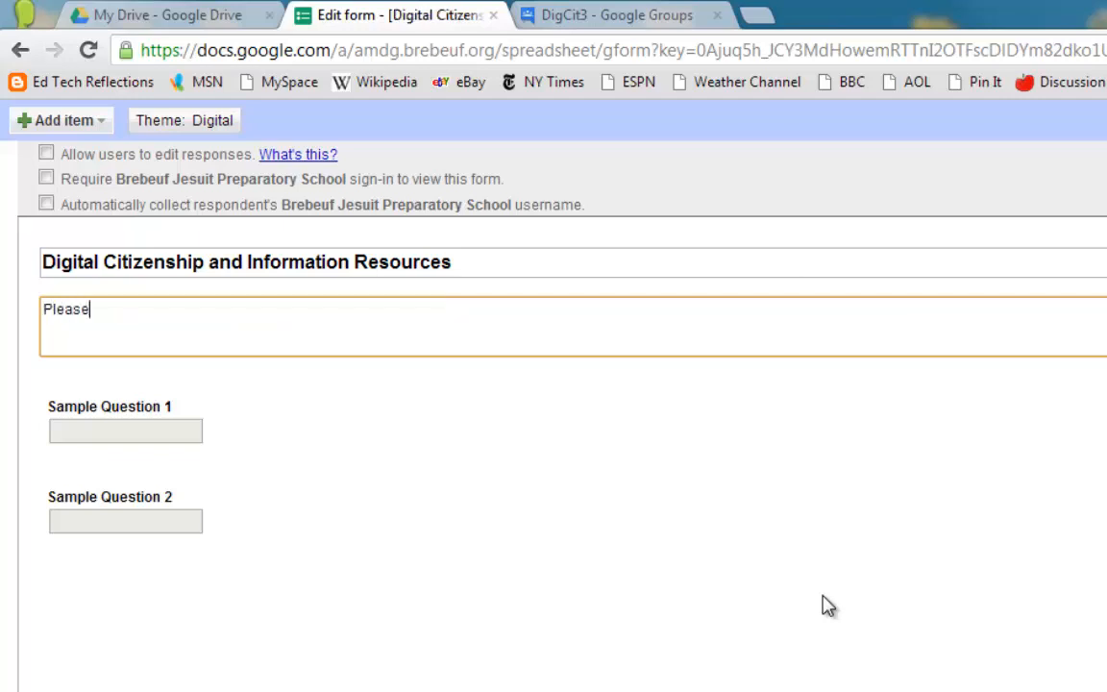
{"action": "type", "text": " answer the folloowin"}
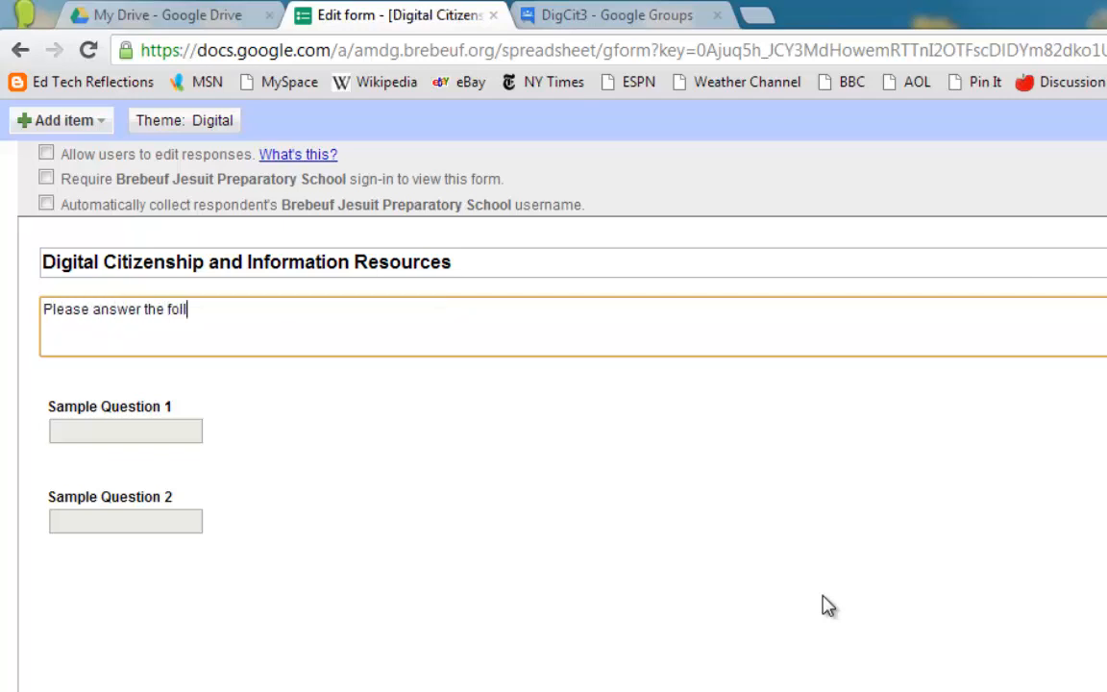
{"action": "key", "text": "BackSpace"}
{"action": "key", "text": "BackSpace"}
{"action": "key", "text": "BackSpace"}
{"action": "key", "text": "BackSpace"}
{"action": "type", "text": "wing "}
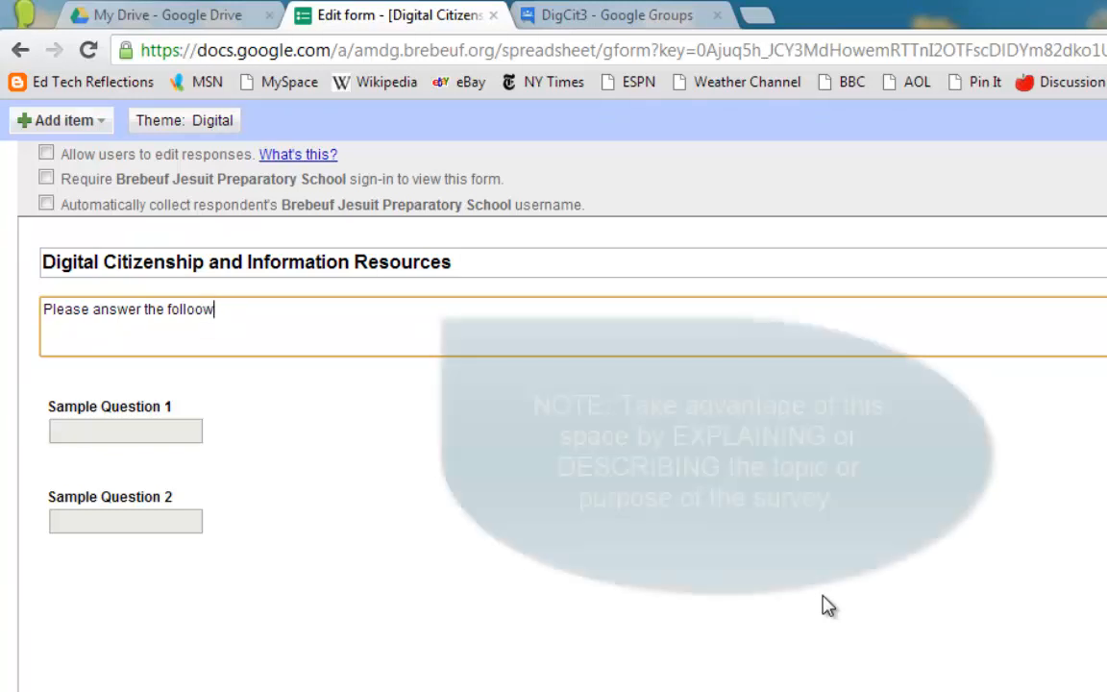
{"action": "type", "text": "questions."}
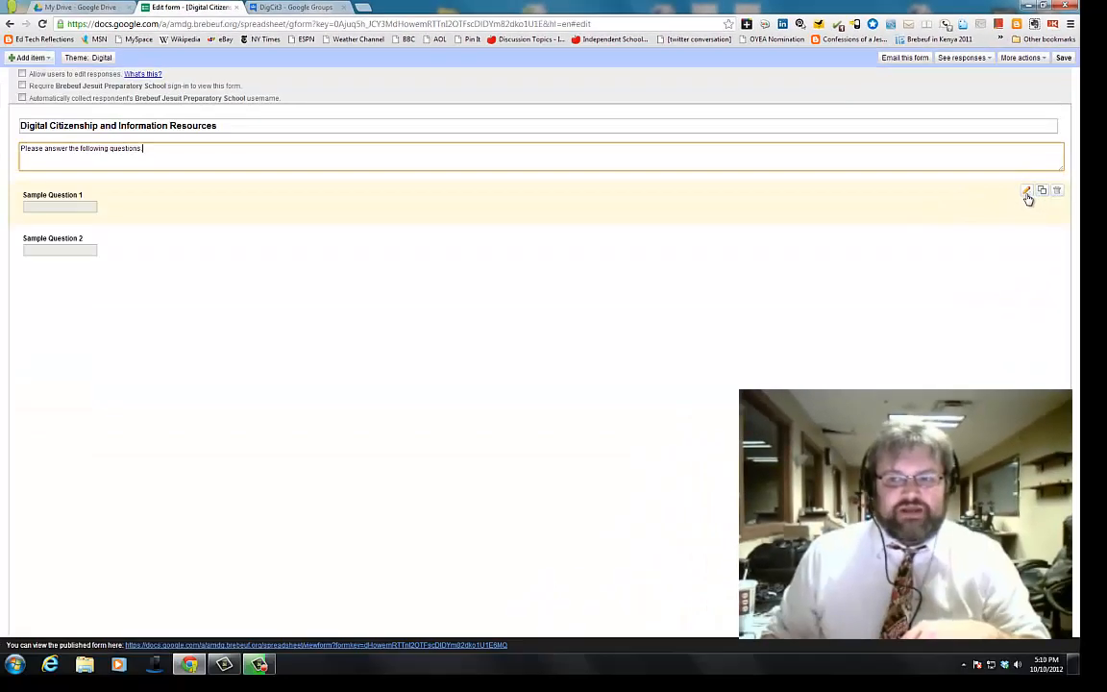
Open the first sample question for editing and change its title to "How old are you?".
{"action": "left_click", "coordinate": [1009, 236]}
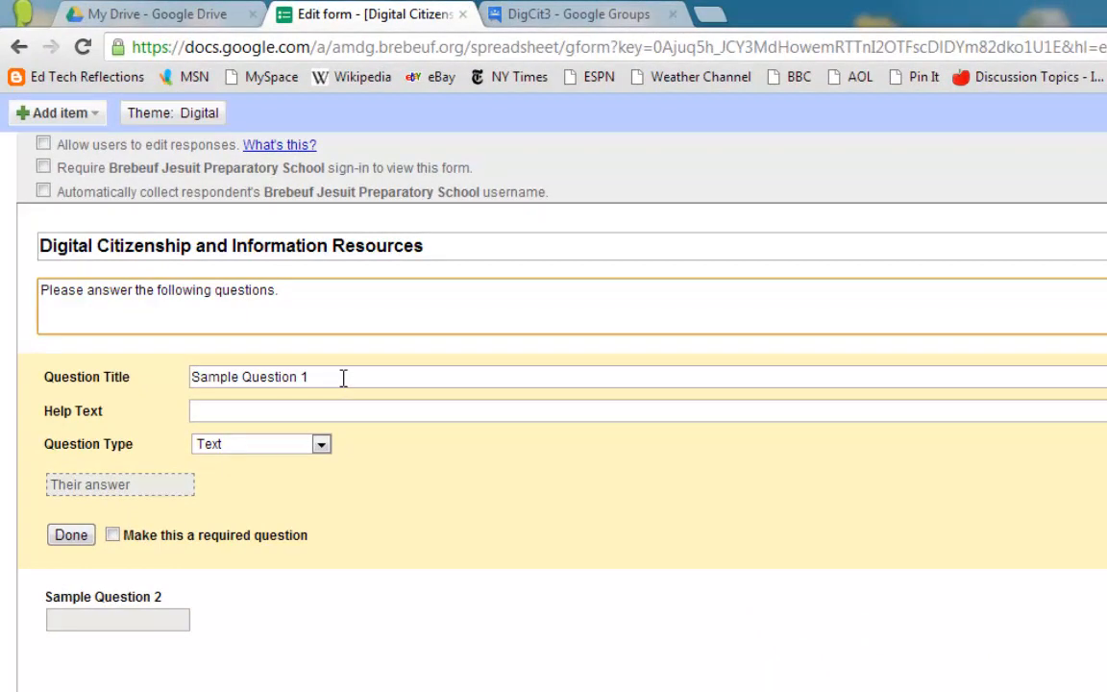
{"action": "left_click_drag", "start_coordinate": [343, 378], "coordinate": [161, 372]}
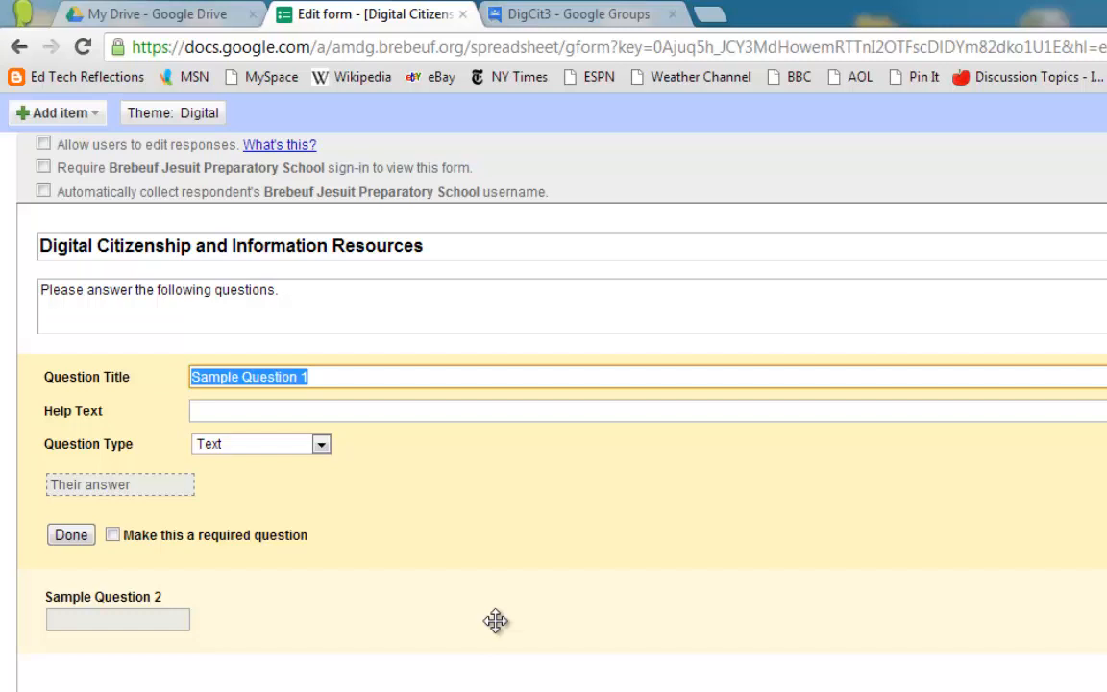
{"action": "type", "text": "How old"}
{"action": "type", "text": "are you?"}
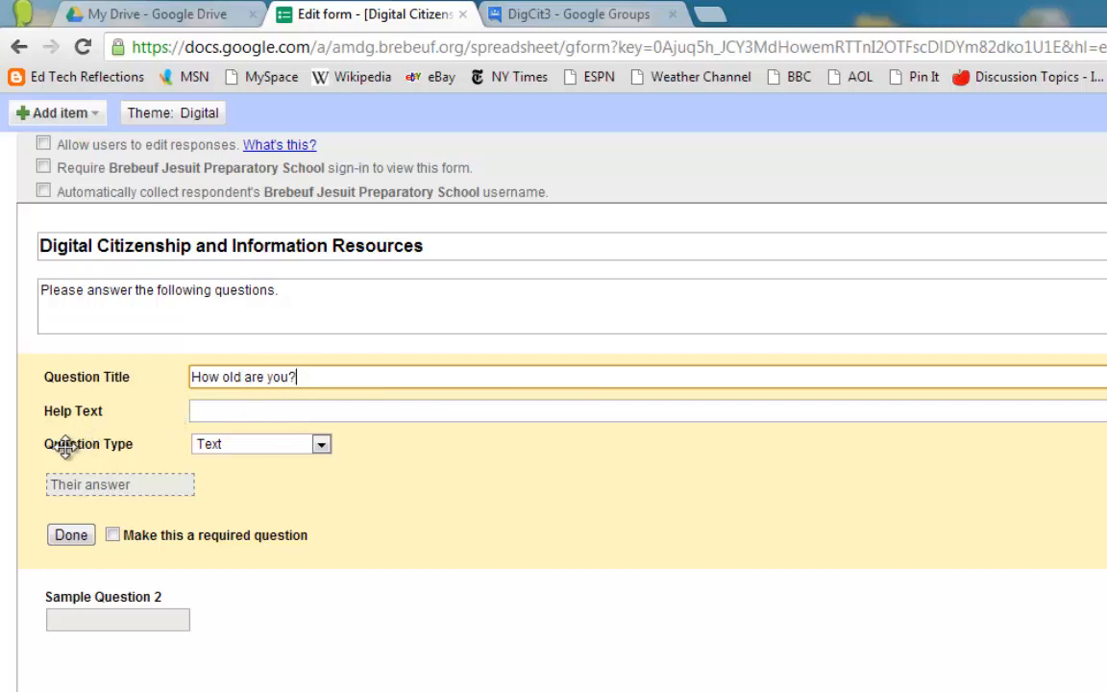
Keep the age question as Text, add the help text "Please use numbers...do not spell out your answer" and finish editing it.
{"action": "left_click", "coordinate": [321, 445]}
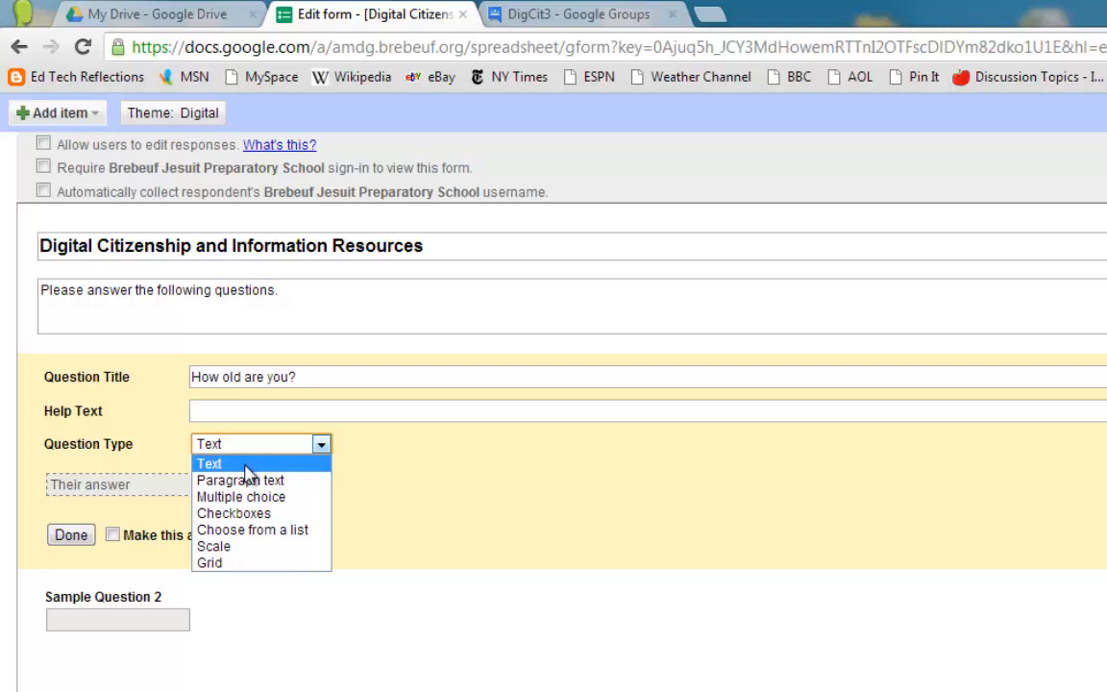
{"action": "left_click", "coordinate": [225, 411]}
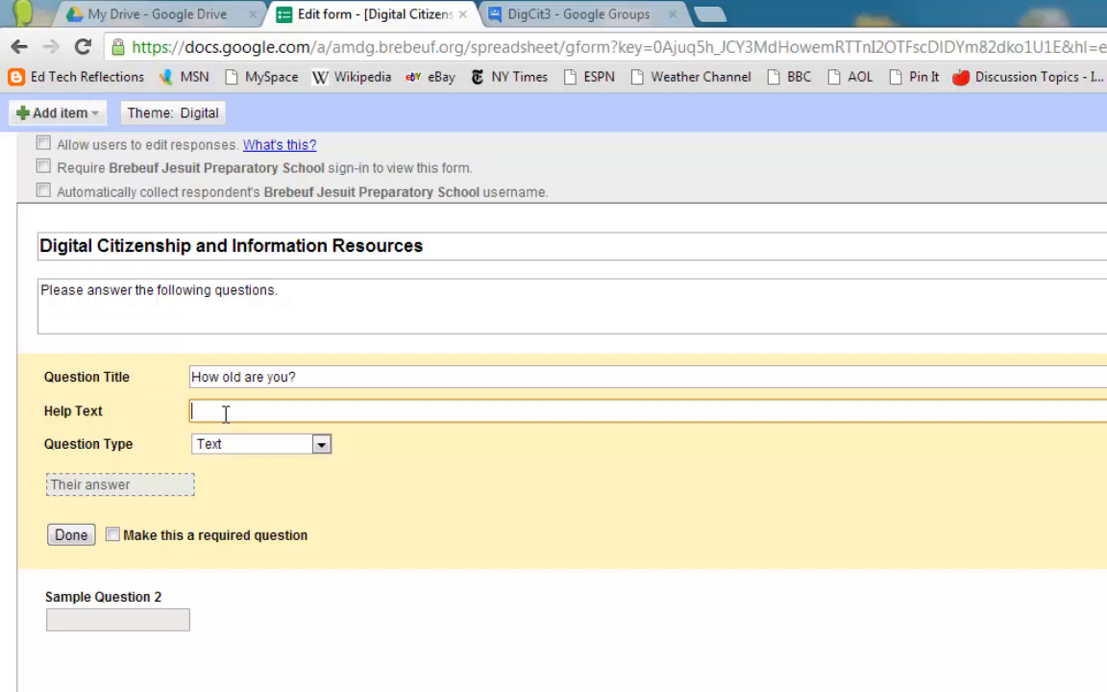
{"action": "type", "text": "Please use numbers...do not spee"}
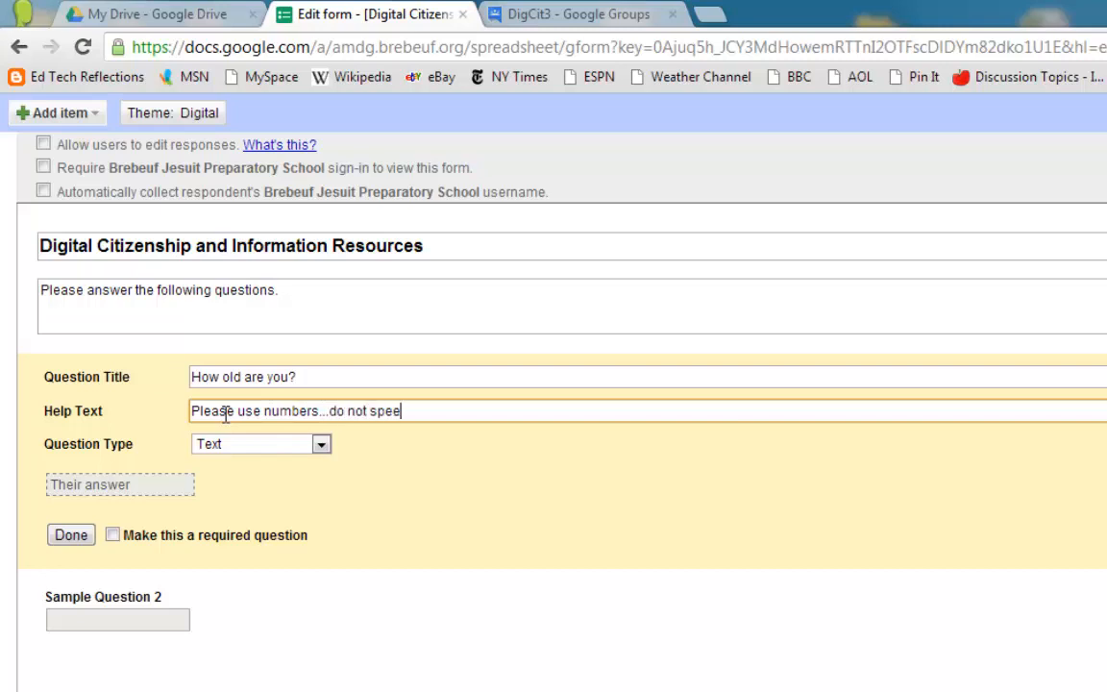
{"action": "key", "text": "BackSpace"}
{"action": "type", "text": "ll out your answer"}
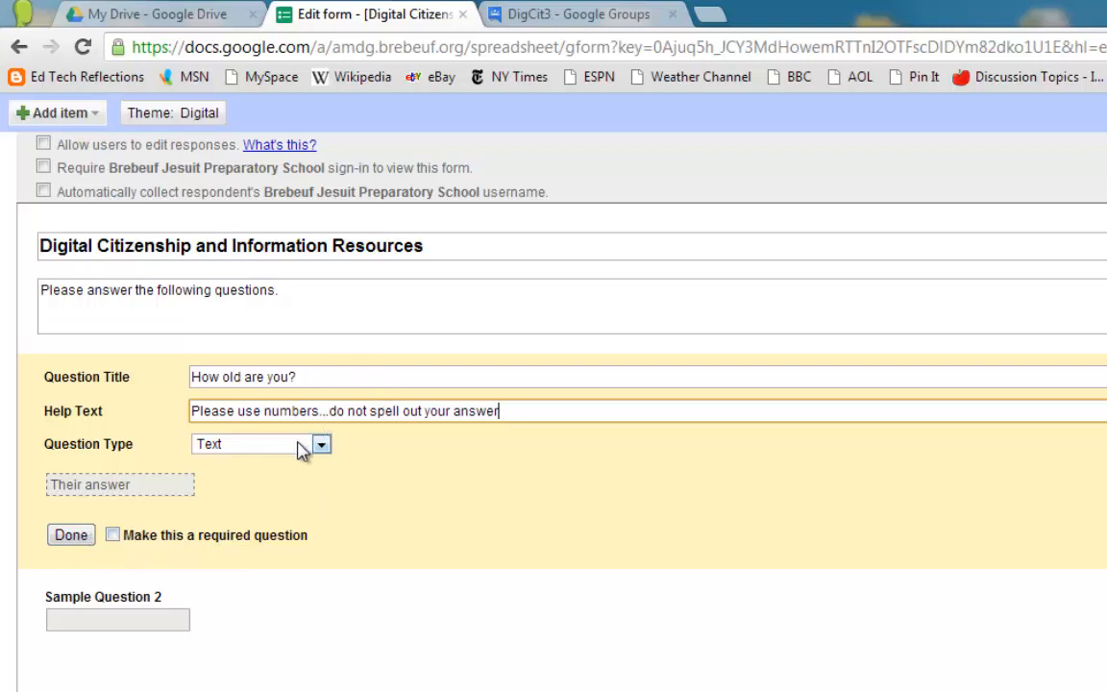
{"action": "left_click", "coordinate": [71, 535]}
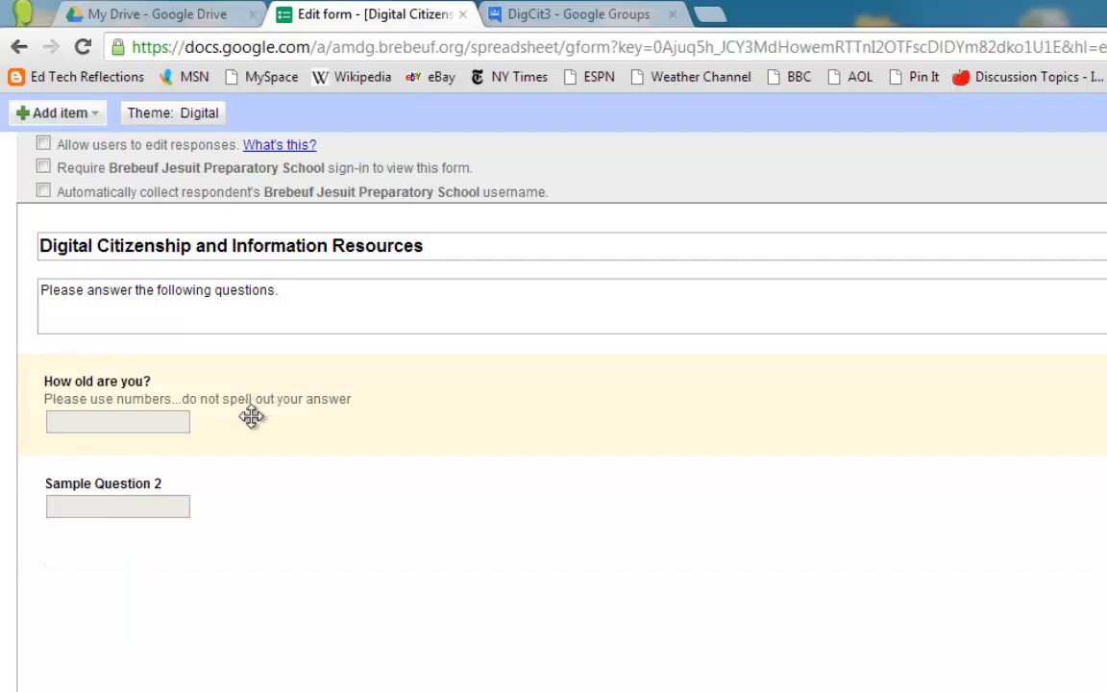
Open Sample Question 2 for editing and set its question type to Multiple choice.
{"action": "left_click", "coordinate": [1098, 480]}
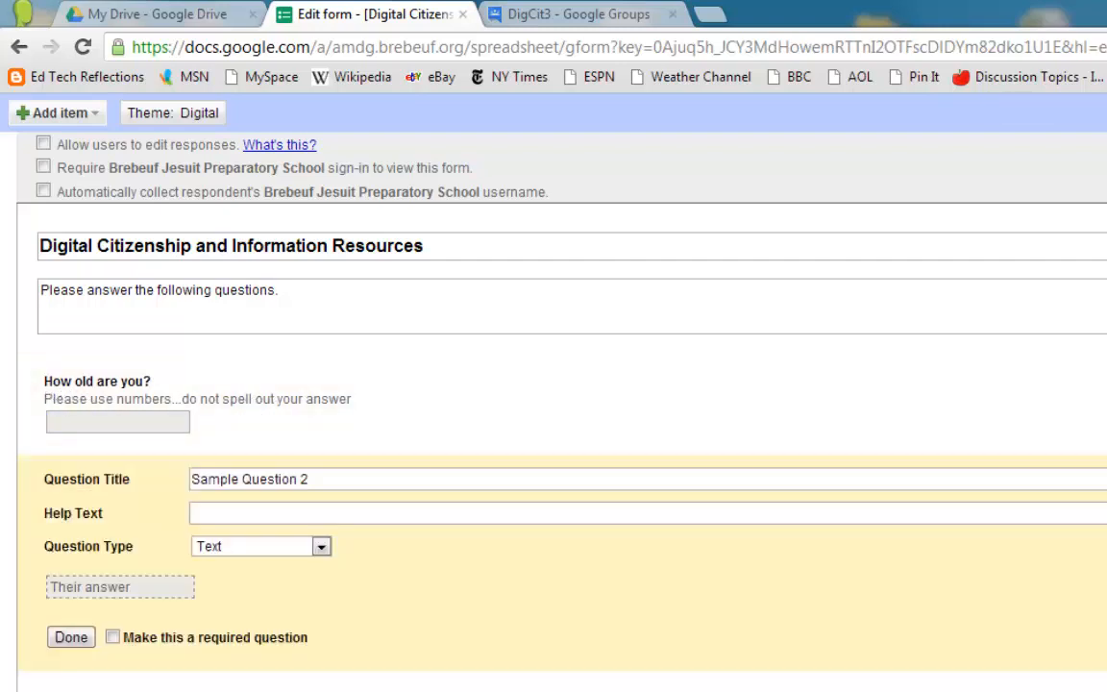
{"action": "left_click", "coordinate": [248, 548]}
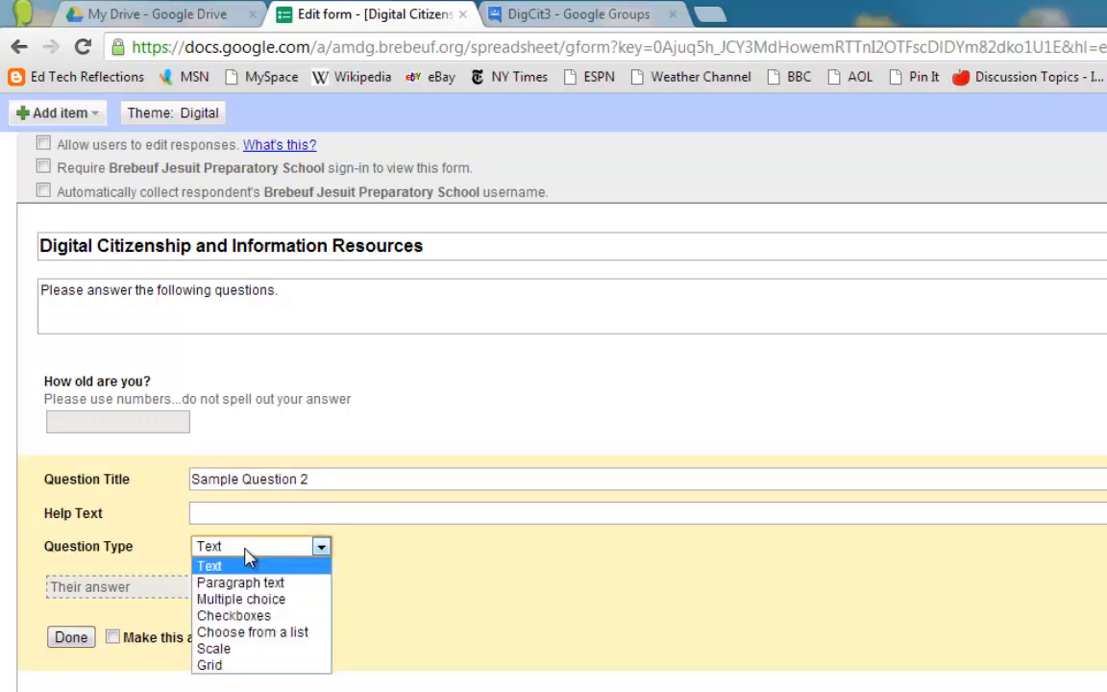
{"action": "left_click", "coordinate": [248, 608]}
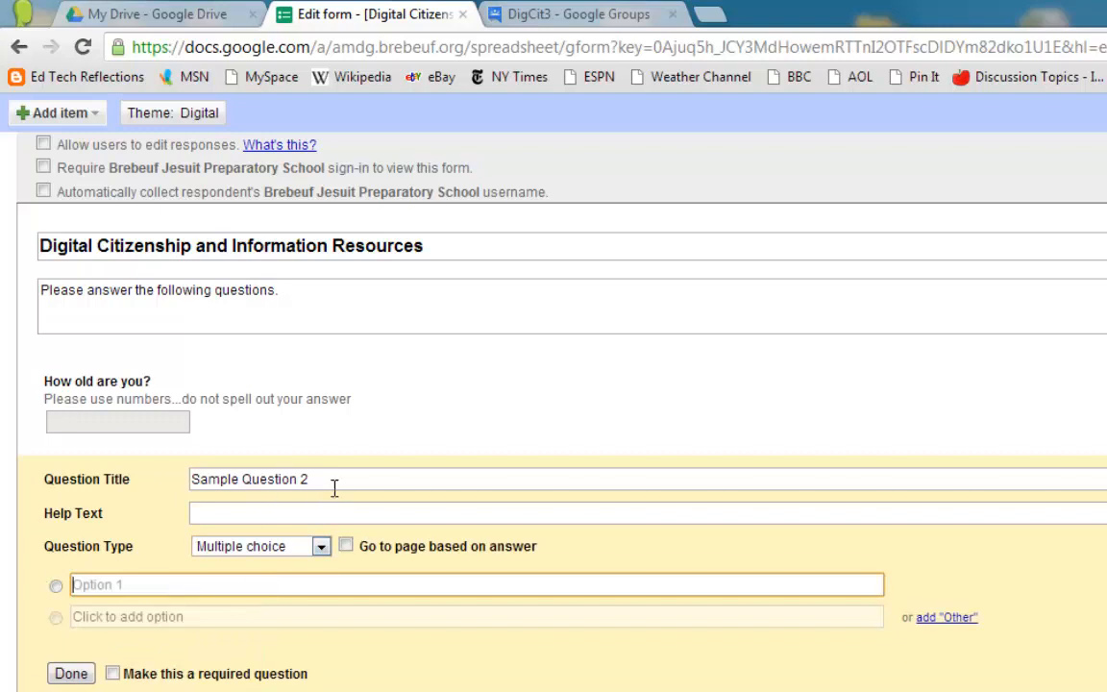
Replace the second question's title with "What is your PREFERRED type of social media".
{"action": "left_click_drag", "start_coordinate": [338, 481], "coordinate": [169, 464]}
{"action": "type", "text": "W"}
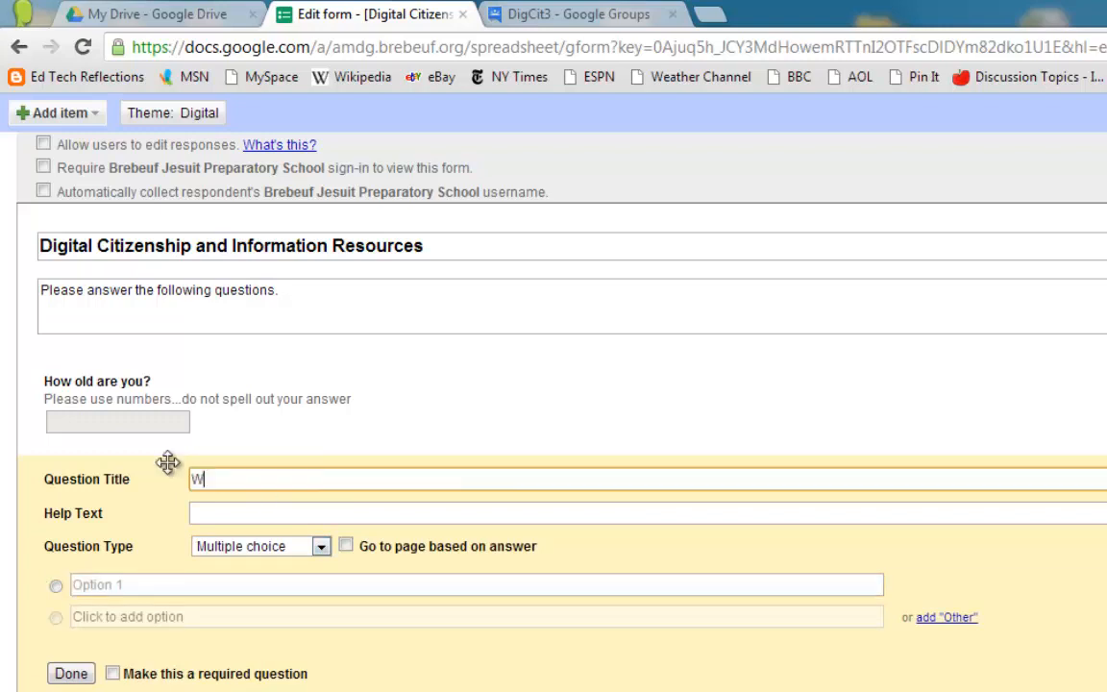
{"action": "type", "text": "hat is your PREFERRED "}
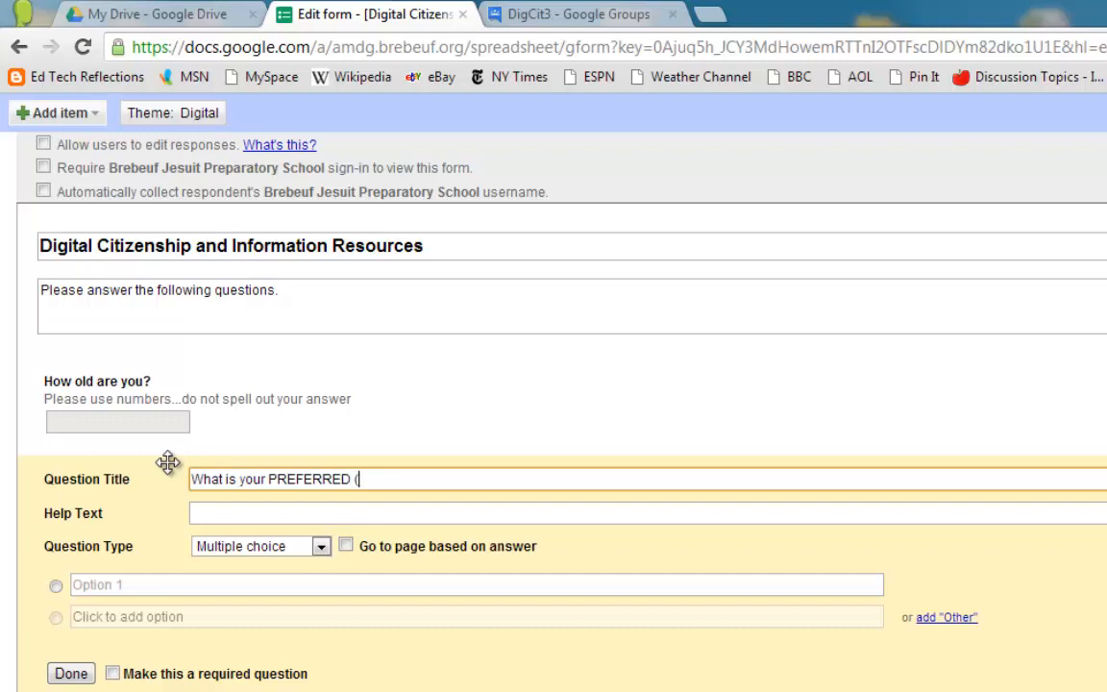
{"action": "type", "text": "ty"}
{"action": "key", "text": "BackSpace"}
{"action": "key", "text": "BackSpace"}
{"action": "key", "text": "BackSpace"}
{"action": "type", "text": "ty"}
{"action": "key", "text": "BackSpace"}
{"action": "type", "text": "ype of social media"}
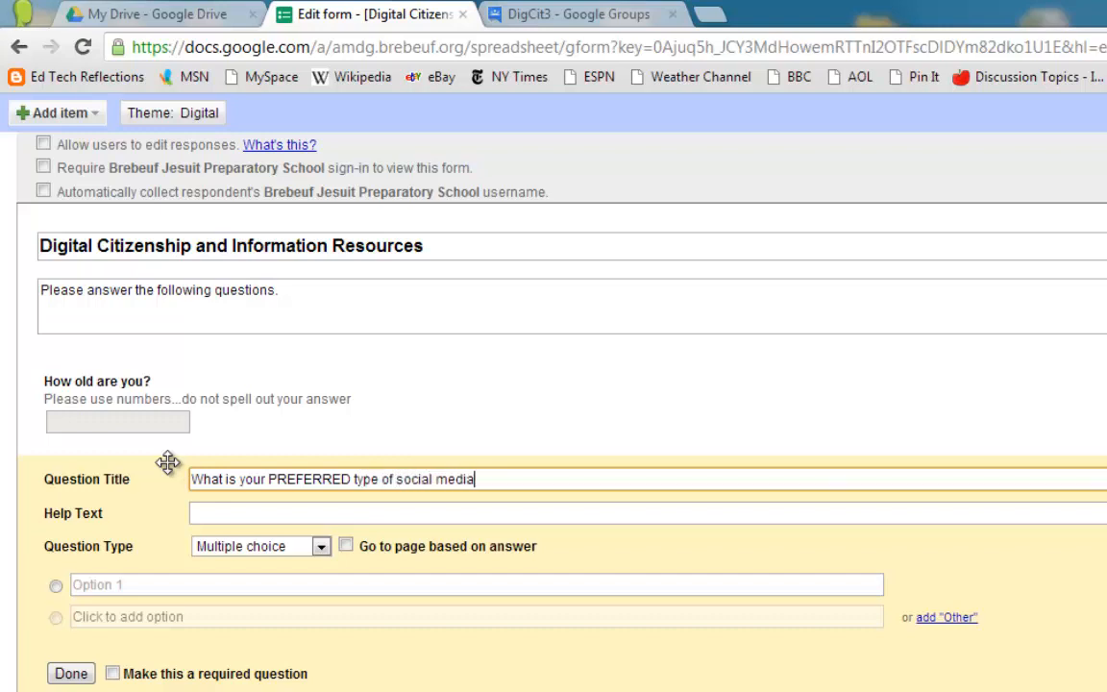
Add the help text "(please choose the one you use the most or are most comfortable with)" to the social media question.
{"action": "left_click", "coordinate": [218, 513]}
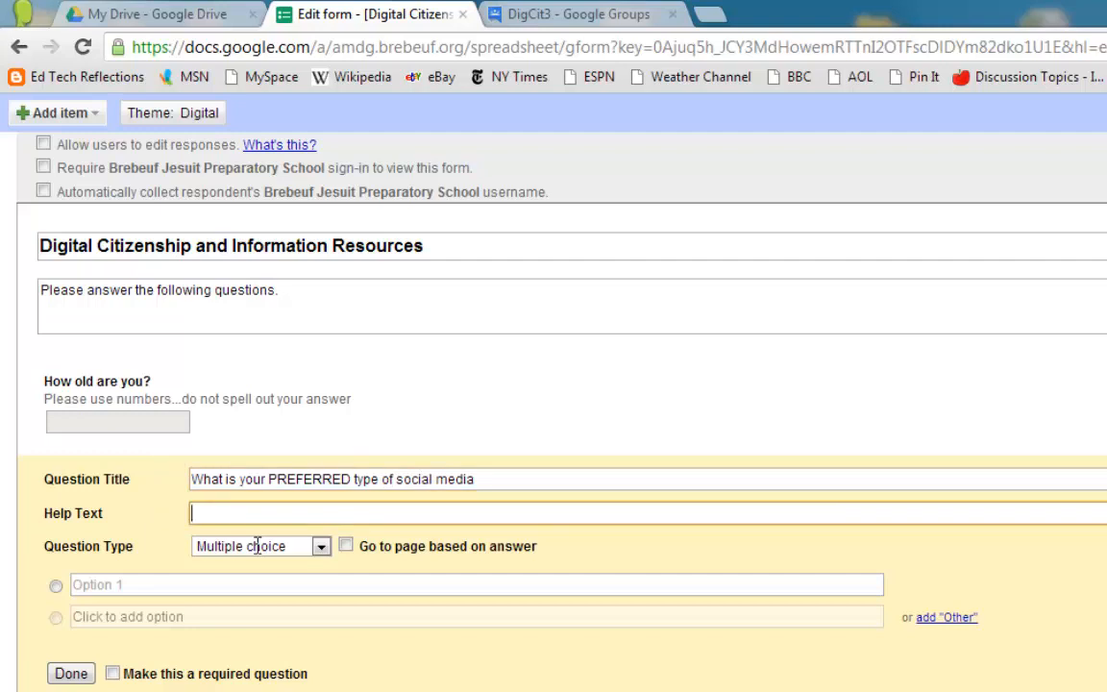
{"action": "type", "text": "(please choose the one ty"}
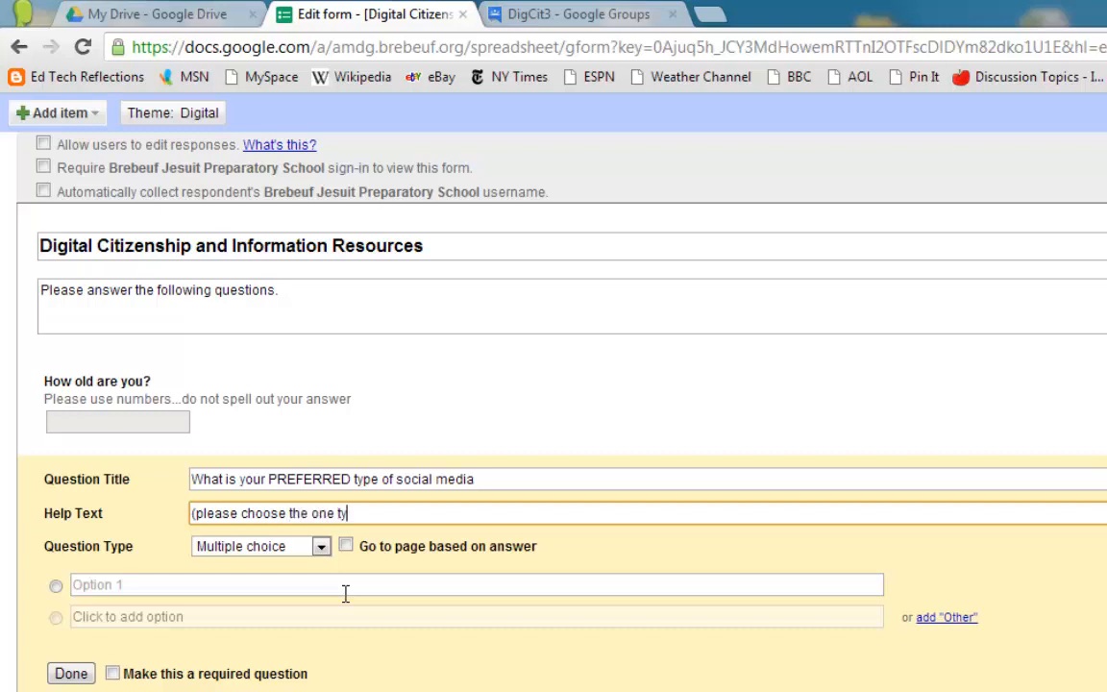
{"action": "type", "text": "oyou use the most or are mor"}
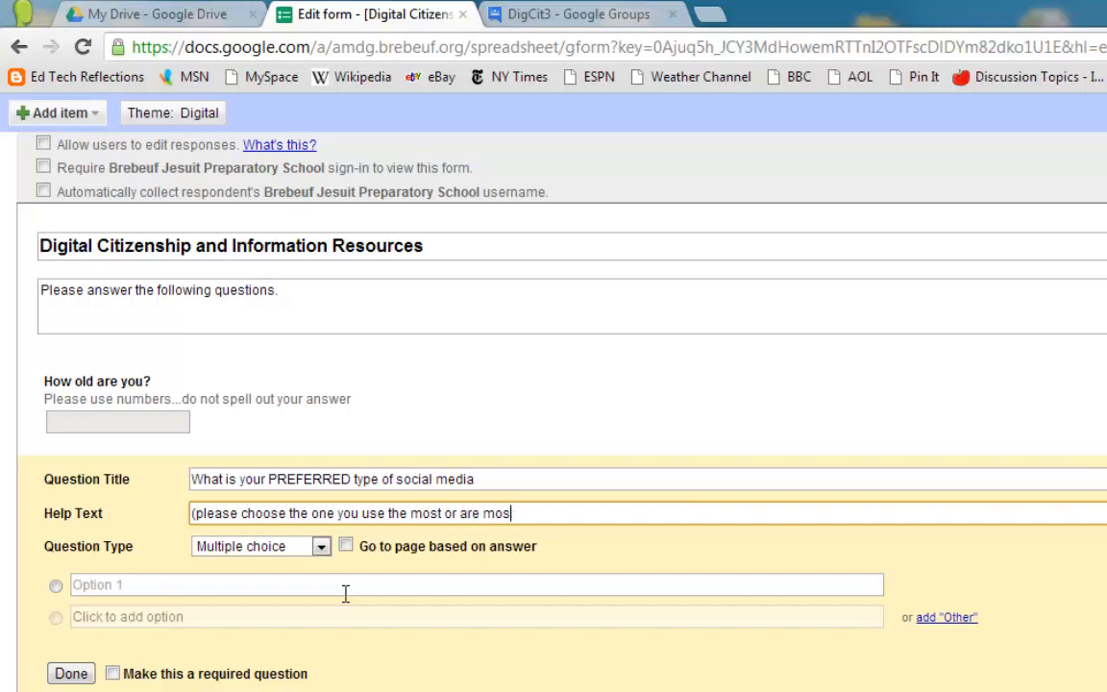
{"action": "type", "text": "t o"}
{"action": "key", "text": "BackSpace"}
{"action": "type", "text": "comforatble"}
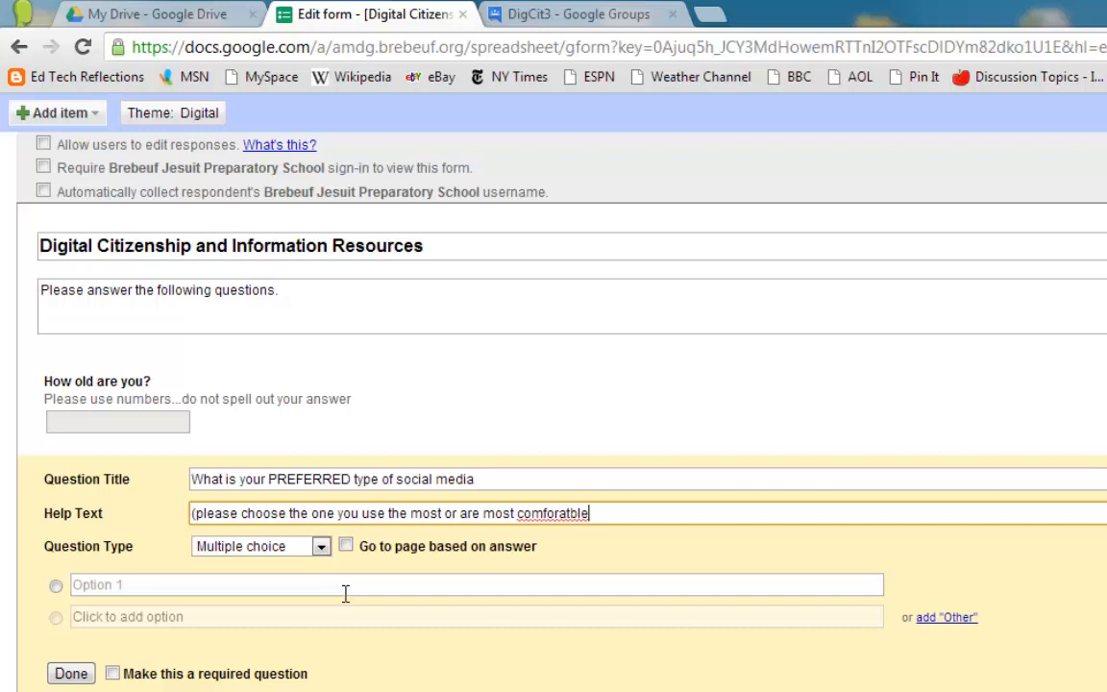
{"action": "key", "text": "BackSpace"}
{"action": "key", "text": "BackSpace"}
{"action": "key", "text": "BackSpace"}
{"action": "key", "text": "BackSpace"}
{"action": "key", "text": "BackSpace"}
{"action": "type", "text": "table with"}
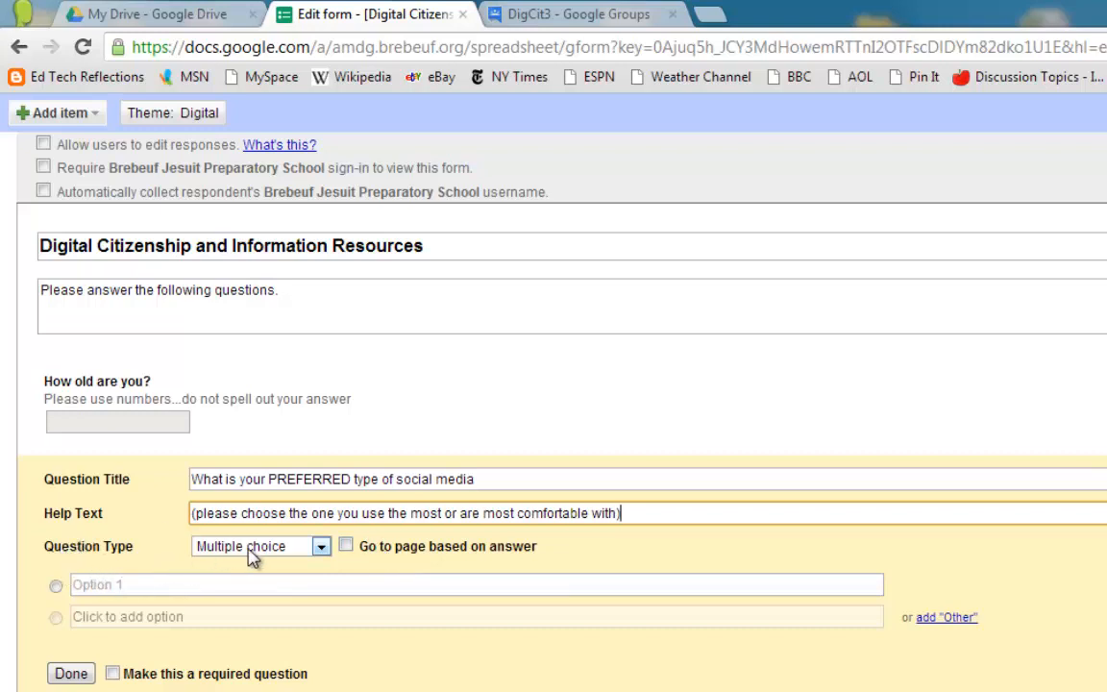
Enter the answer options Facebook, Twitter, Google +, Pinterest and Instagram for the social media question.
{"action": "left_click", "coordinate": [156, 585]}
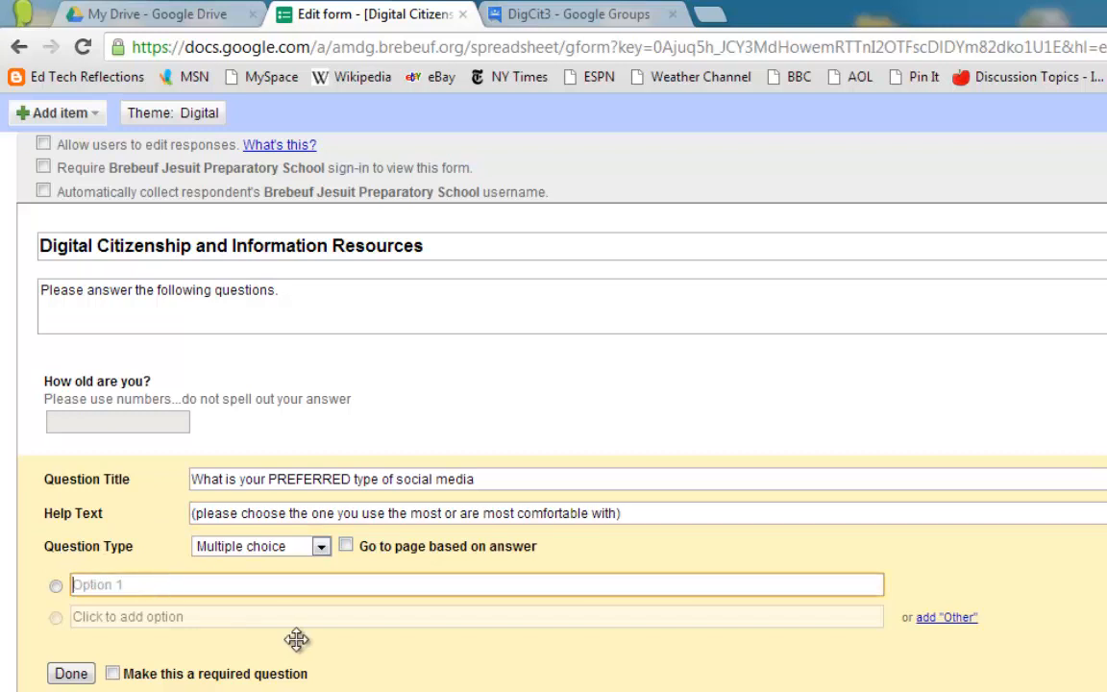
{"action": "type", "text": "Facebook"}
{"action": "left_click", "coordinate": [277, 615]}
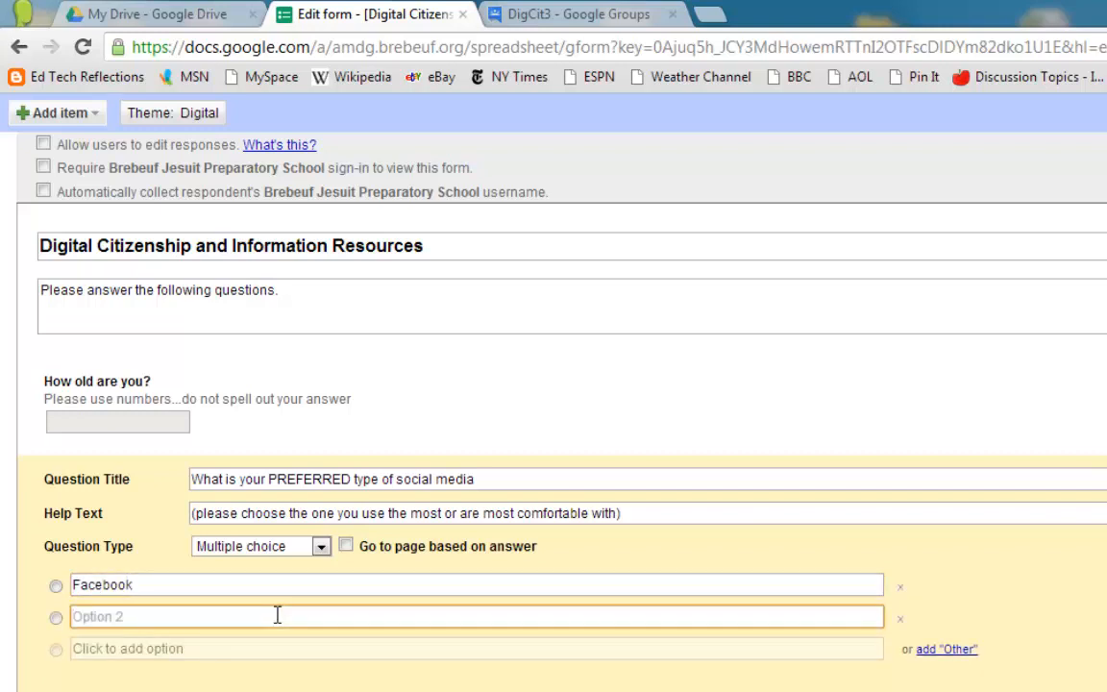
{"action": "type", "text": "Twitter"}
{"action": "left_click", "coordinate": [245, 649]}
{"action": "type", "text": "Google +"}
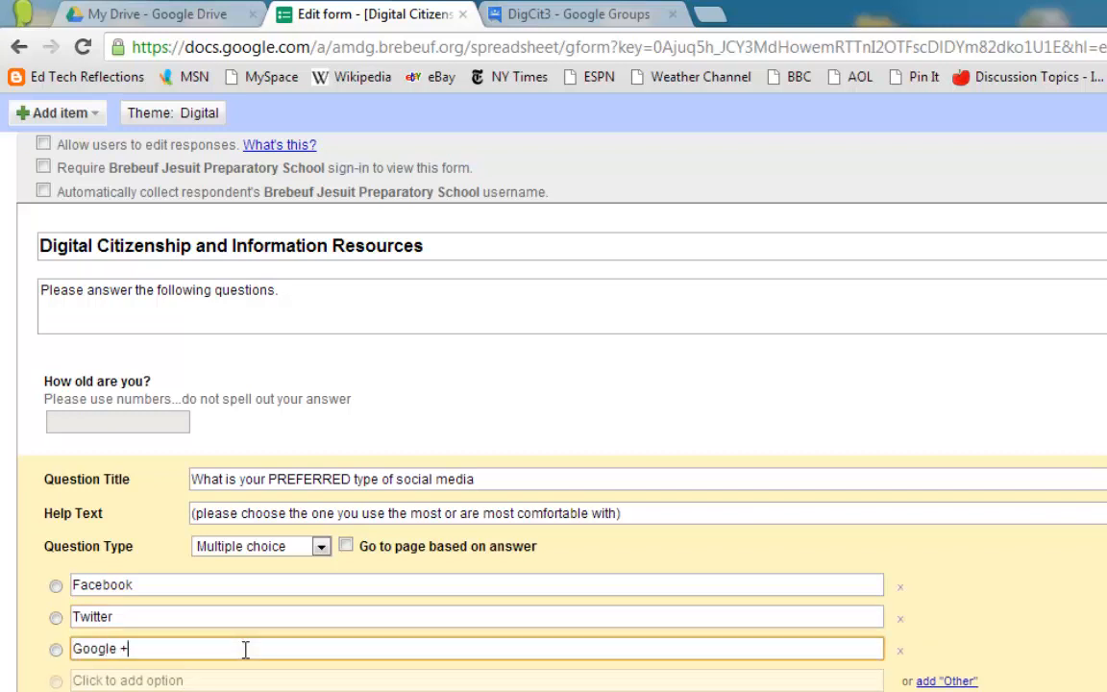
{"action": "left_click", "coordinate": [142, 679]}
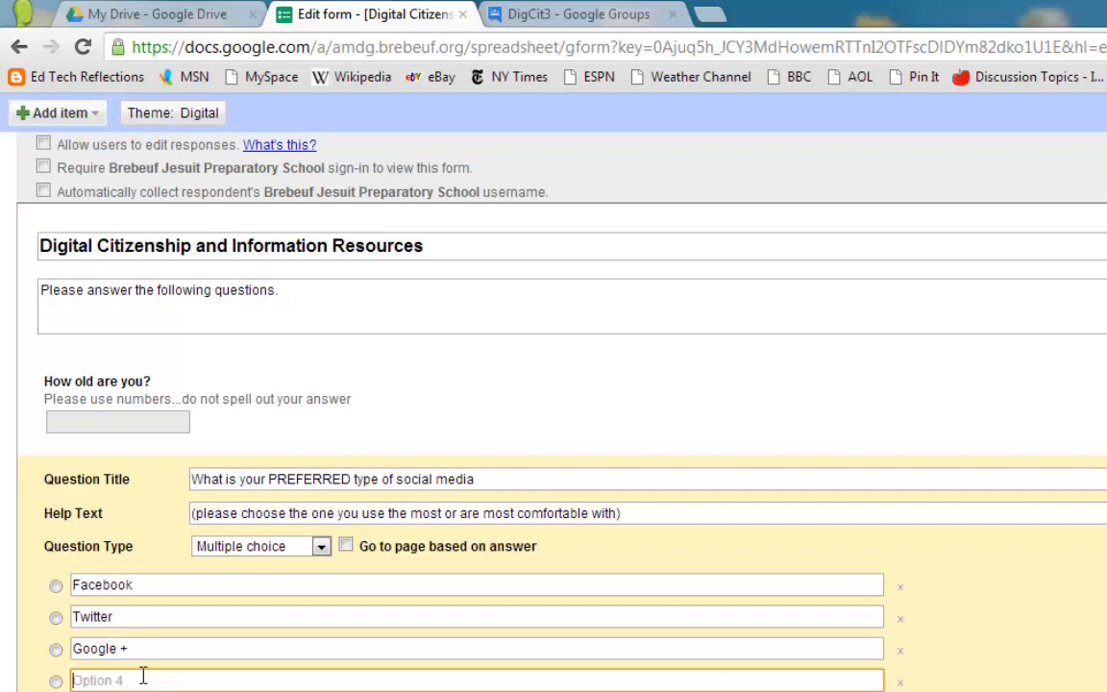
{"action": "type", "text": "Pinterest"}
{"action": "left_click", "coordinate": [109, 635]}
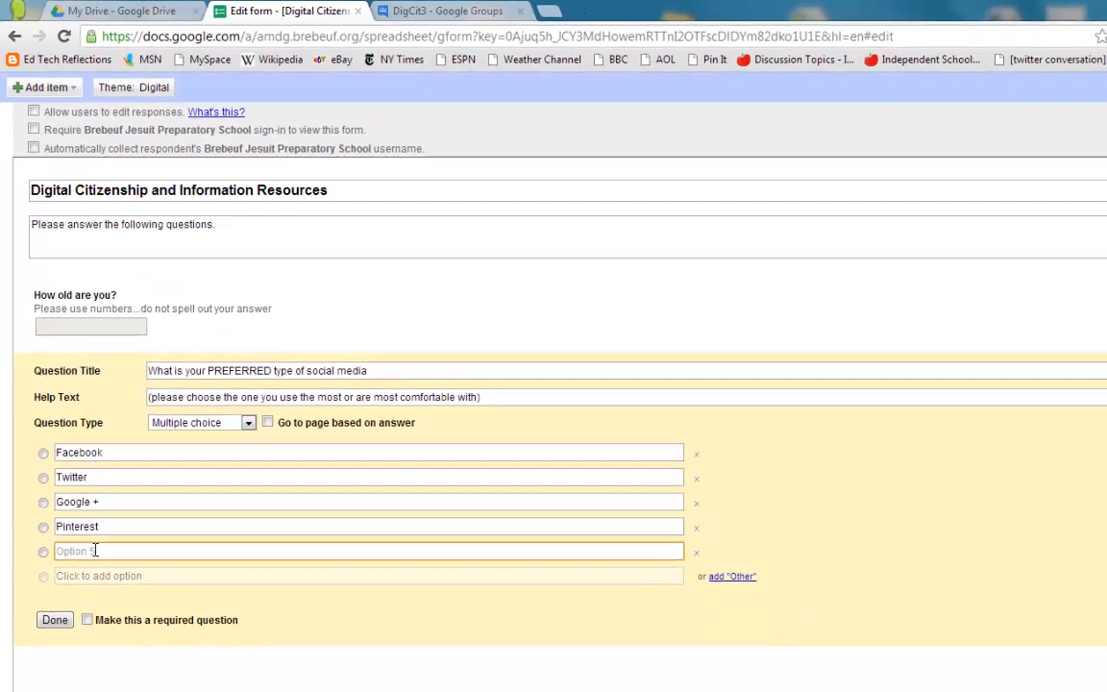
{"action": "type", "text": "Ins"}
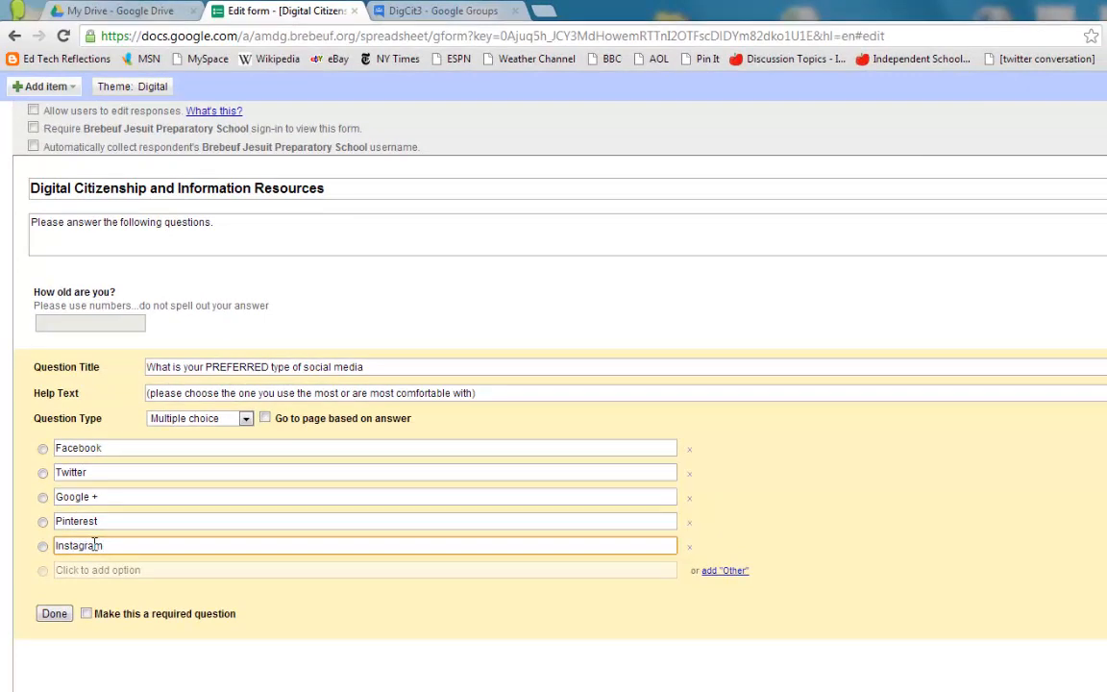
{"action": "type", "text": "tagram"}
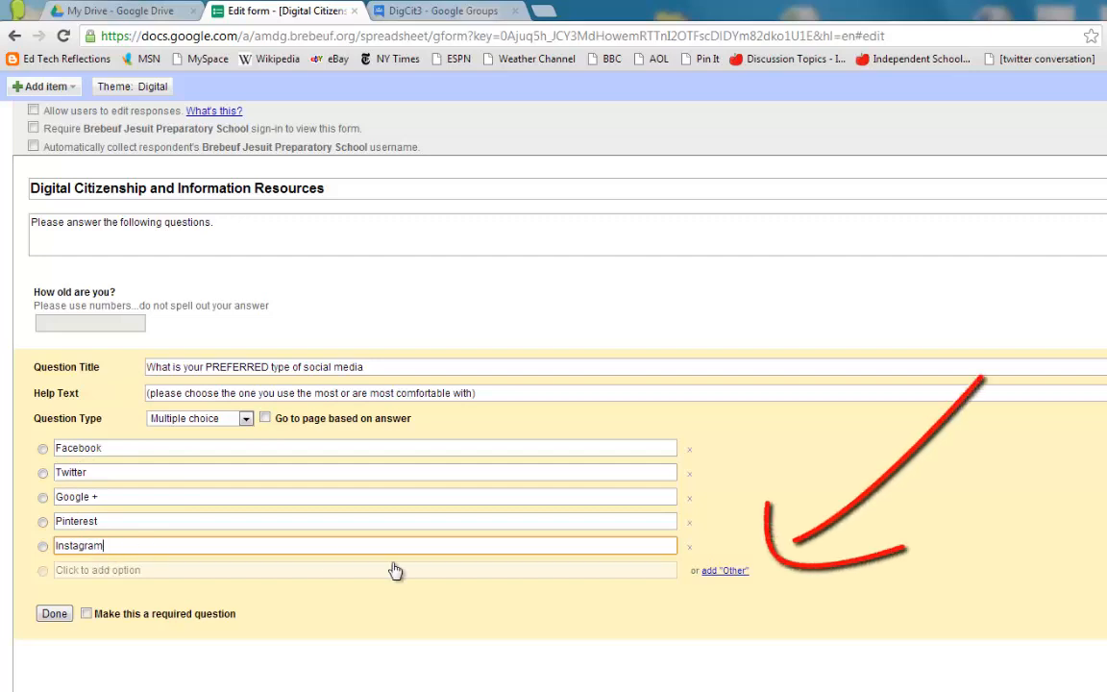
Add an "Other" answer to the social media question, make it required and finish editing it.
{"action": "left_click", "coordinate": [722, 574]}
{"action": "left_click", "coordinate": [722, 573]}
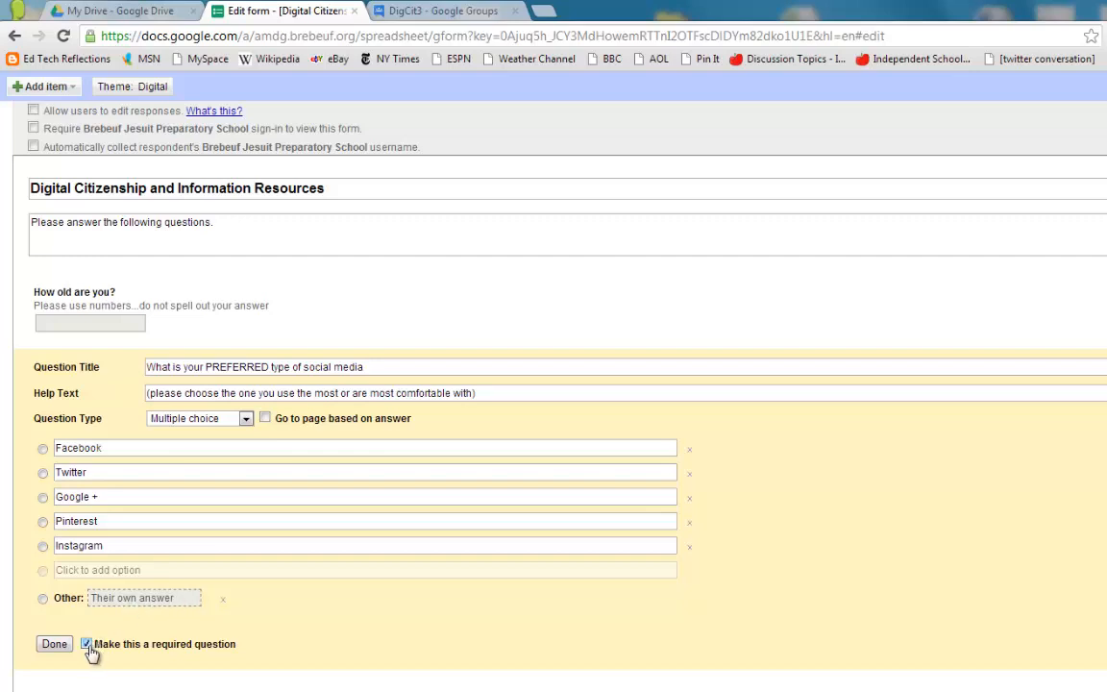
{"action": "left_click", "coordinate": [54, 644]}
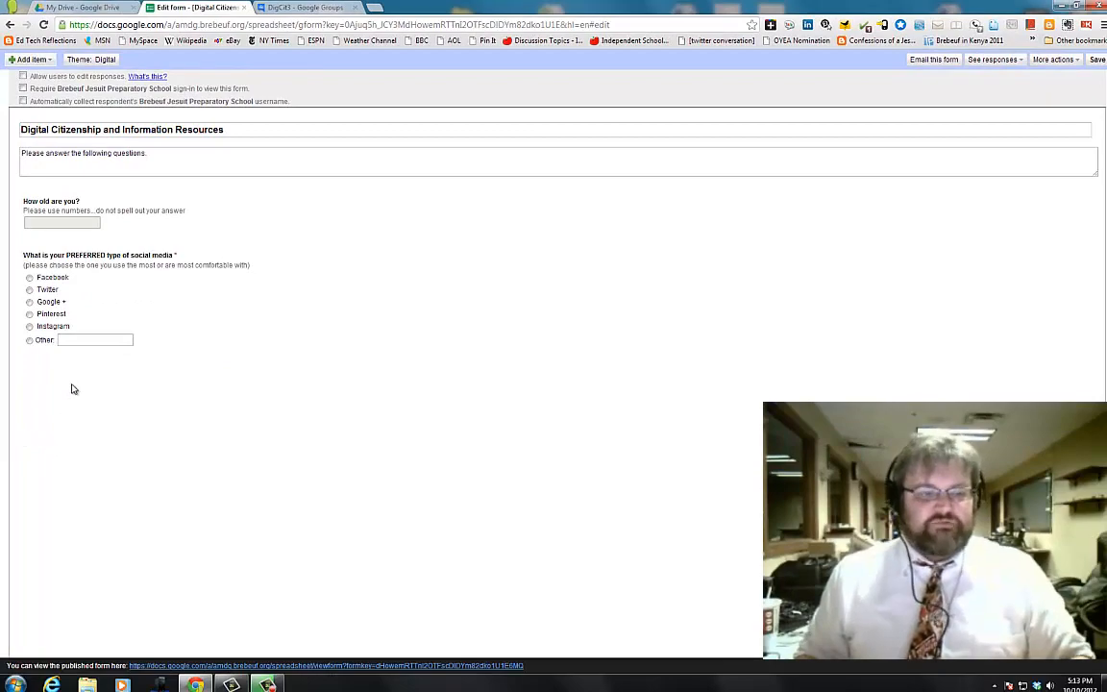
Add a paragraph-text question titled "Do you have any concerns about the types of information or the TRUTH of the information that you read on social media sites".
{"action": "left_click", "coordinate": [31, 61]}
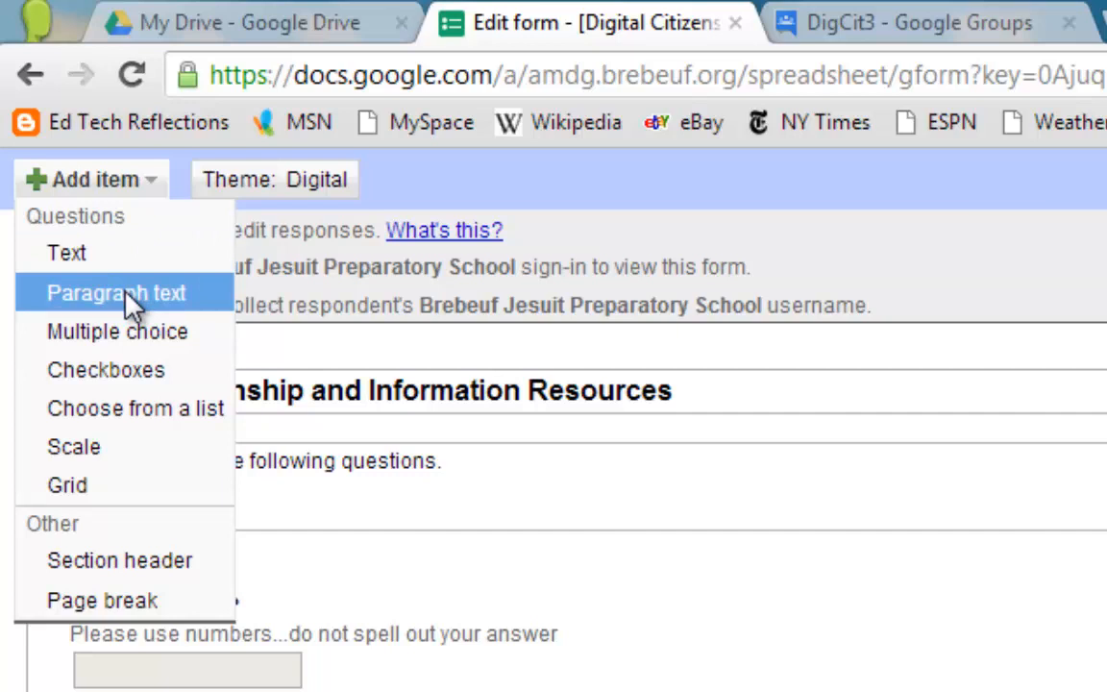
{"action": "left_click", "coordinate": [126, 295]}
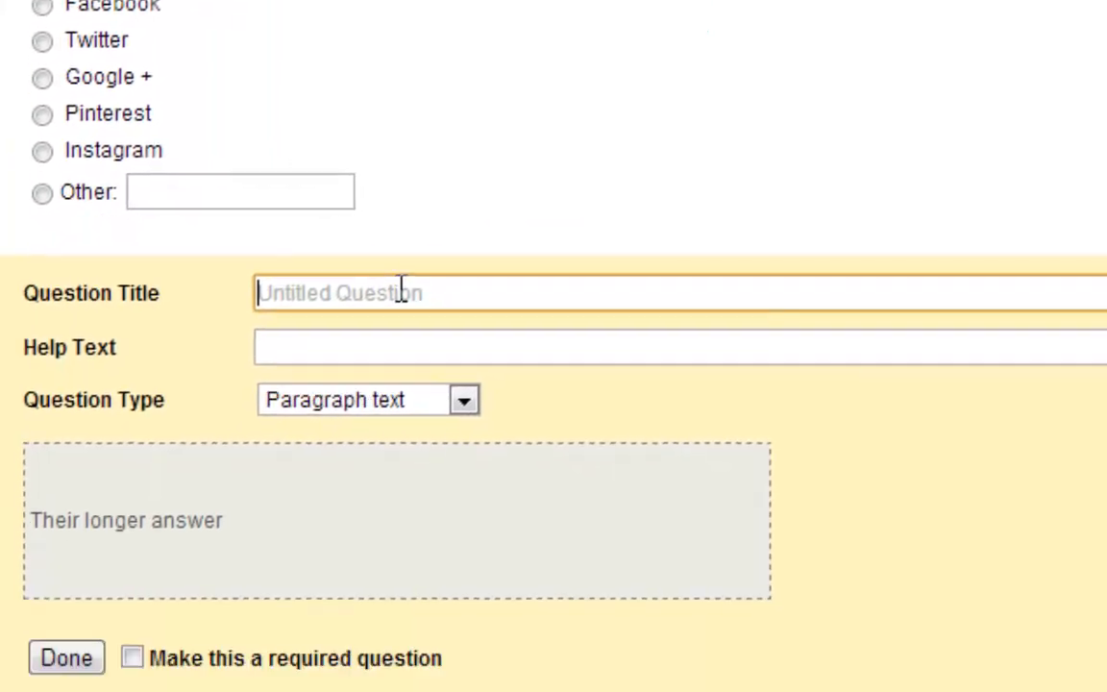
{"action": "type", "text": "Do you have ad"}
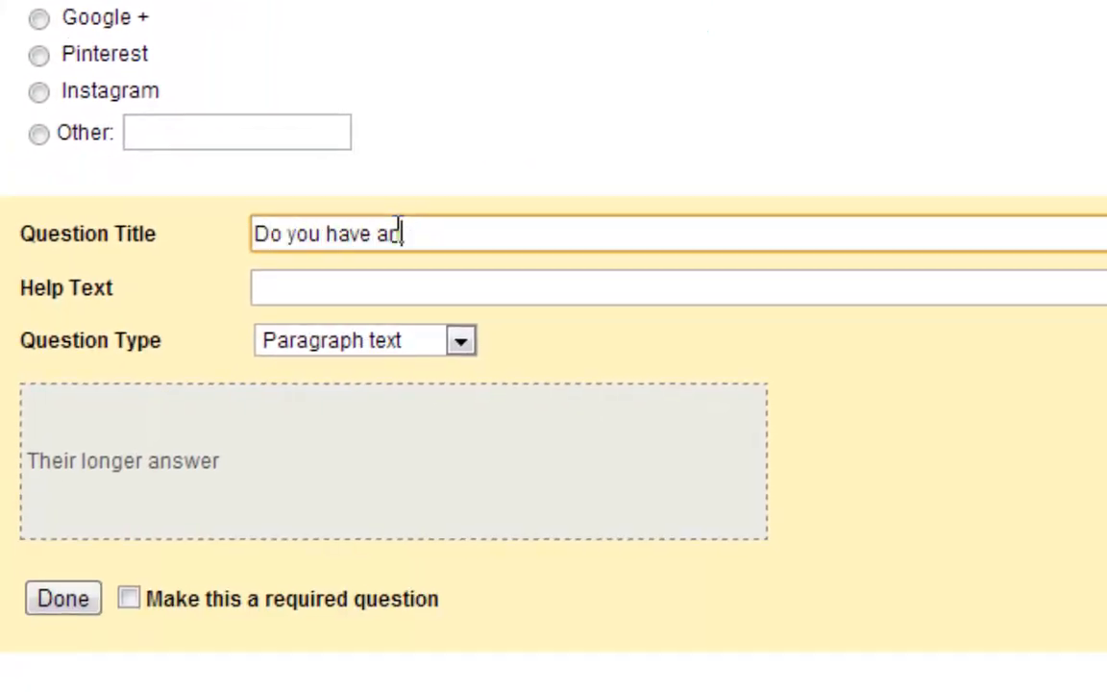
{"action": "type", "text": "y concerns "}
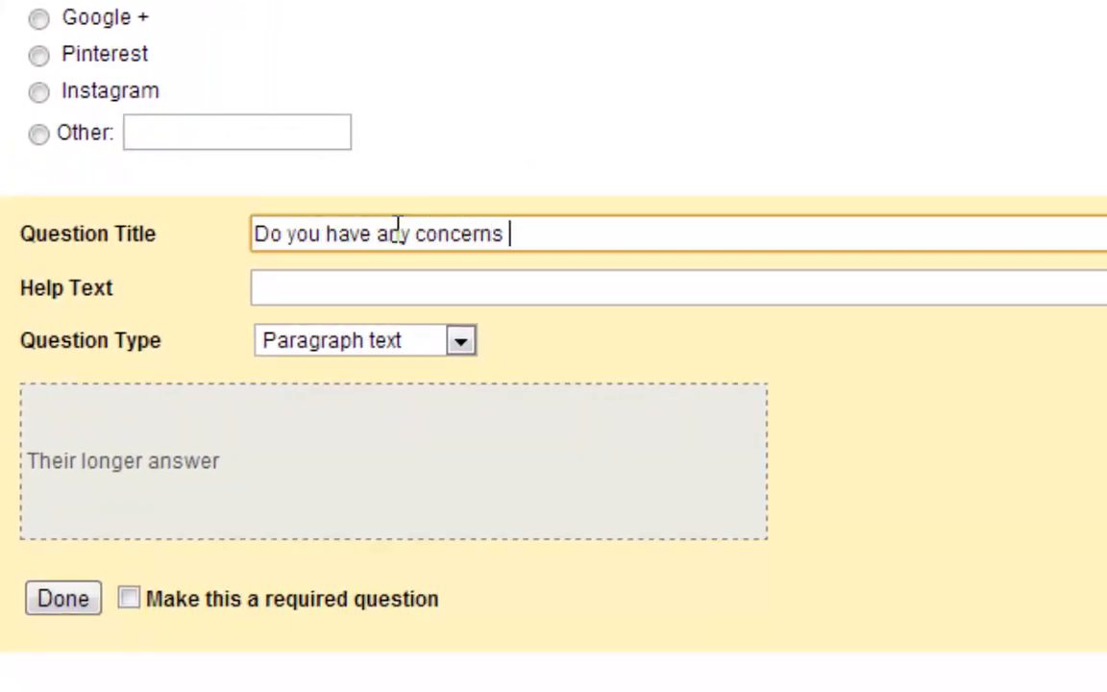
{"action": "type", "text": "about the "}
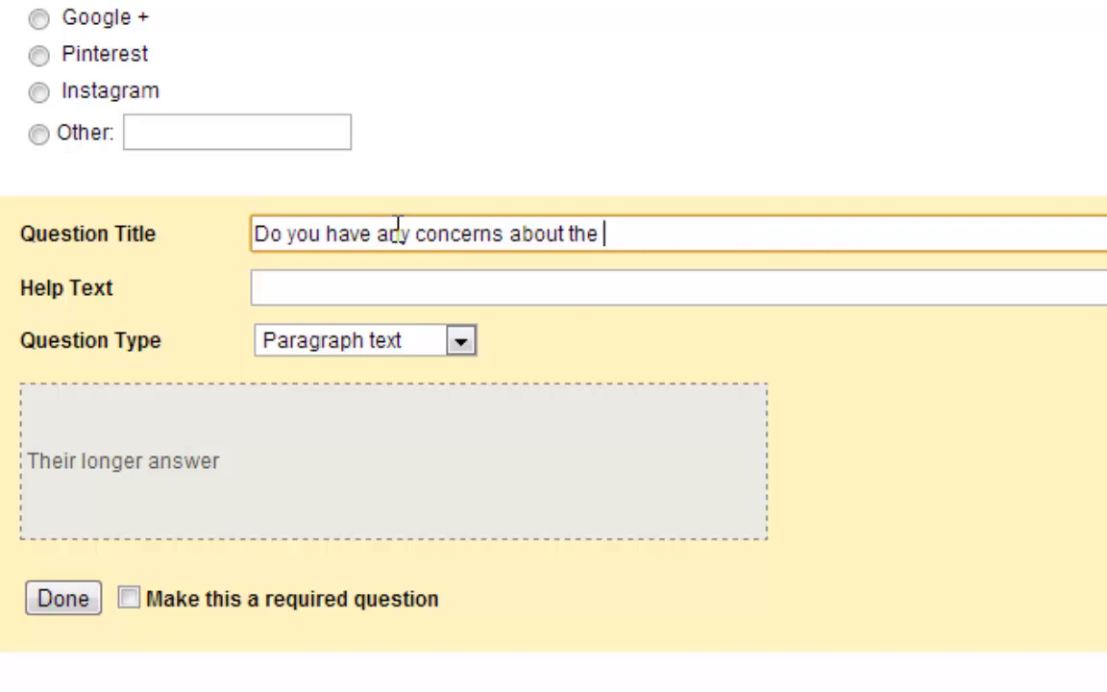
{"action": "type", "text": "types of in"}
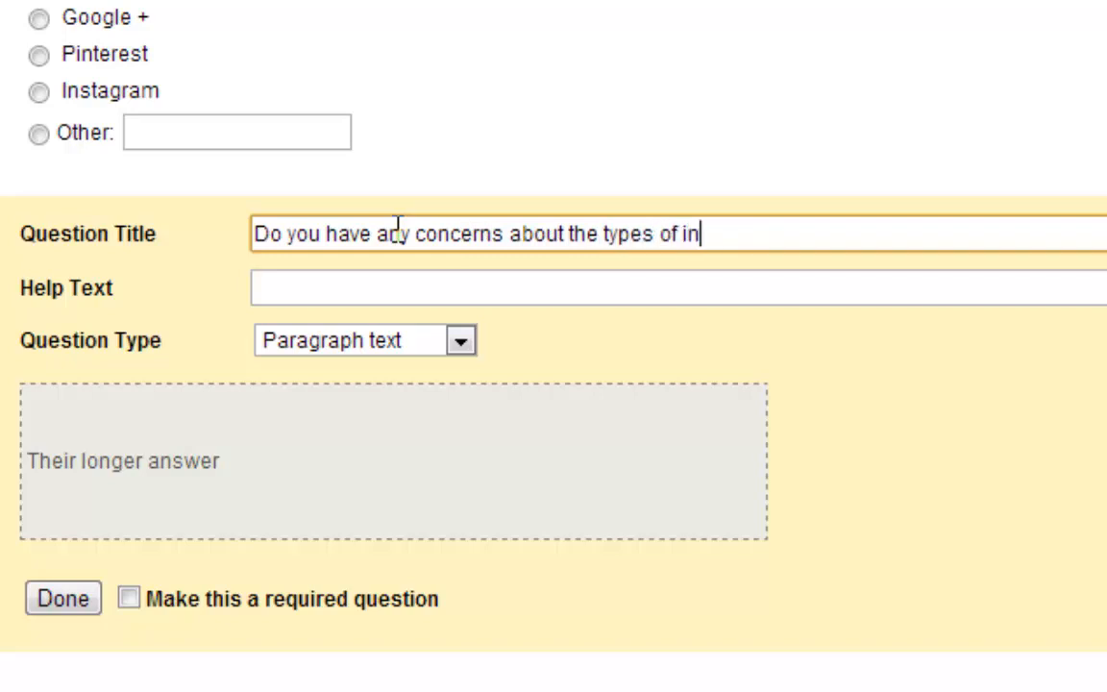
{"action": "type", "text": "formation or the"}
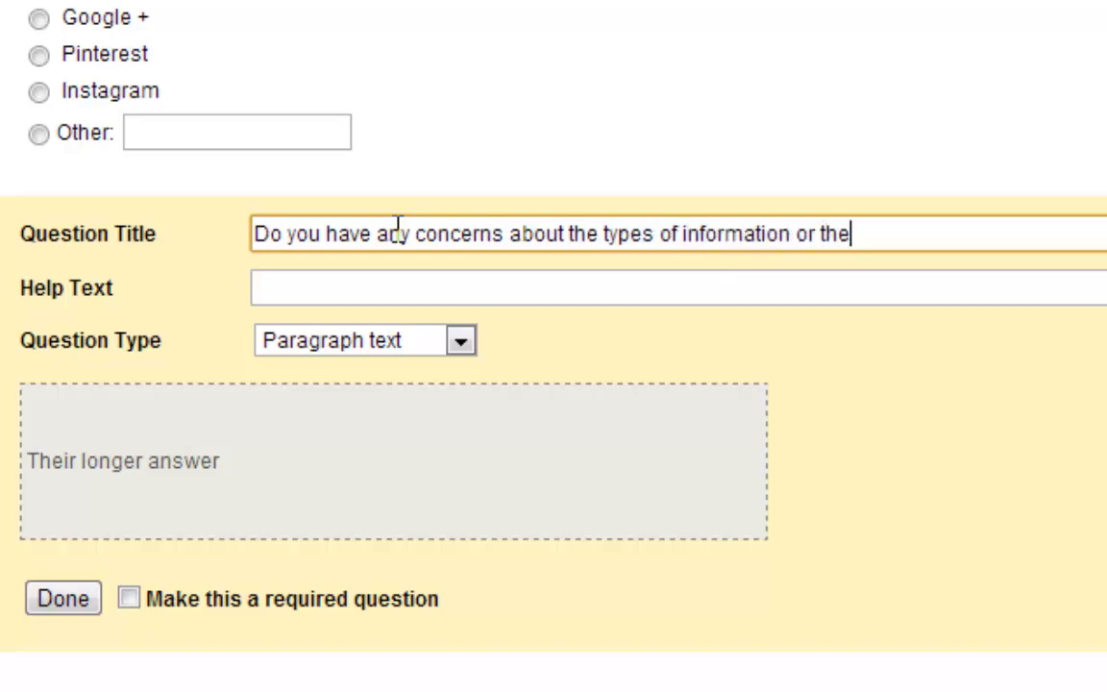
{"action": "type", "text": " TRUTH"}
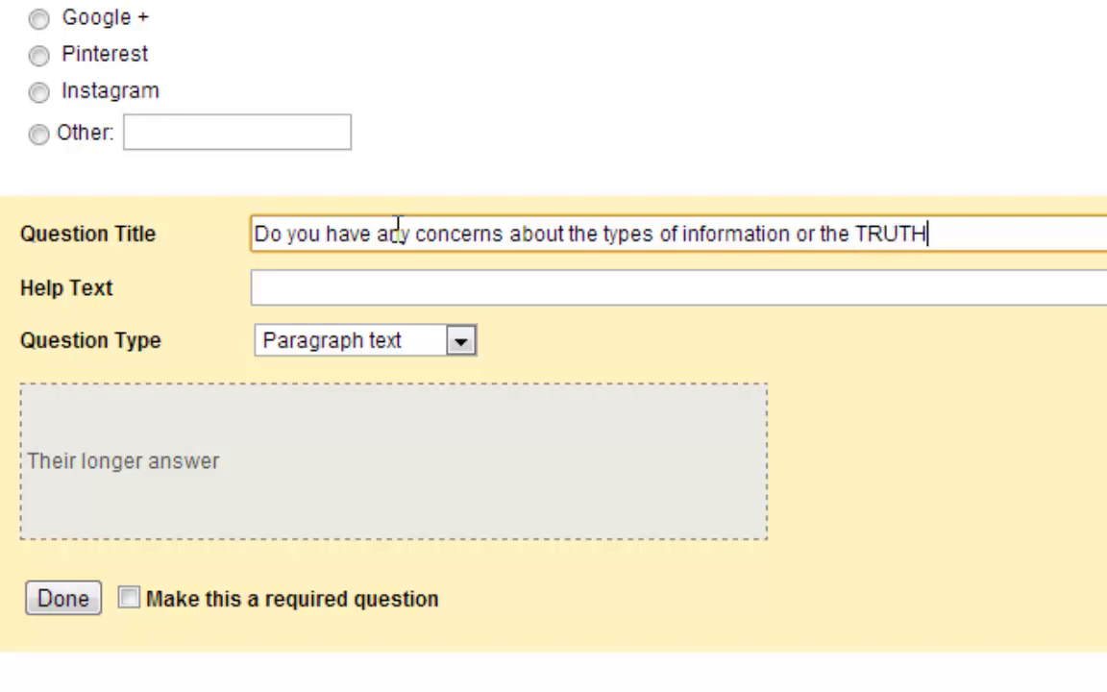
{"action": "type", "text": " of the information that y"}
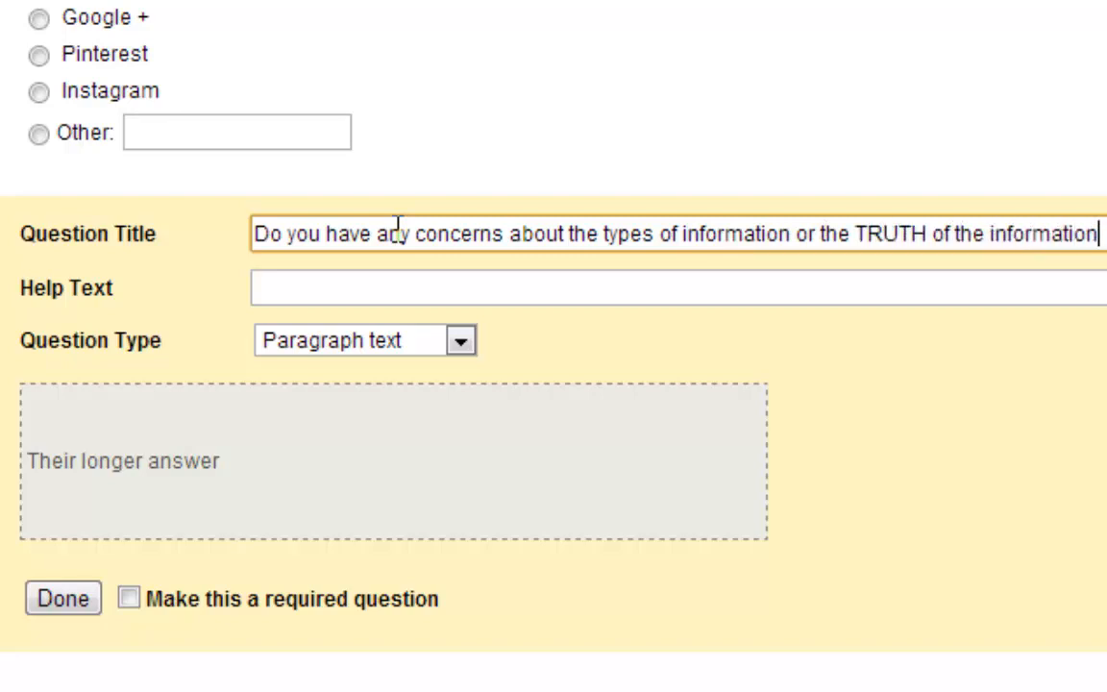
{"action": "type", "text": "ou read"}
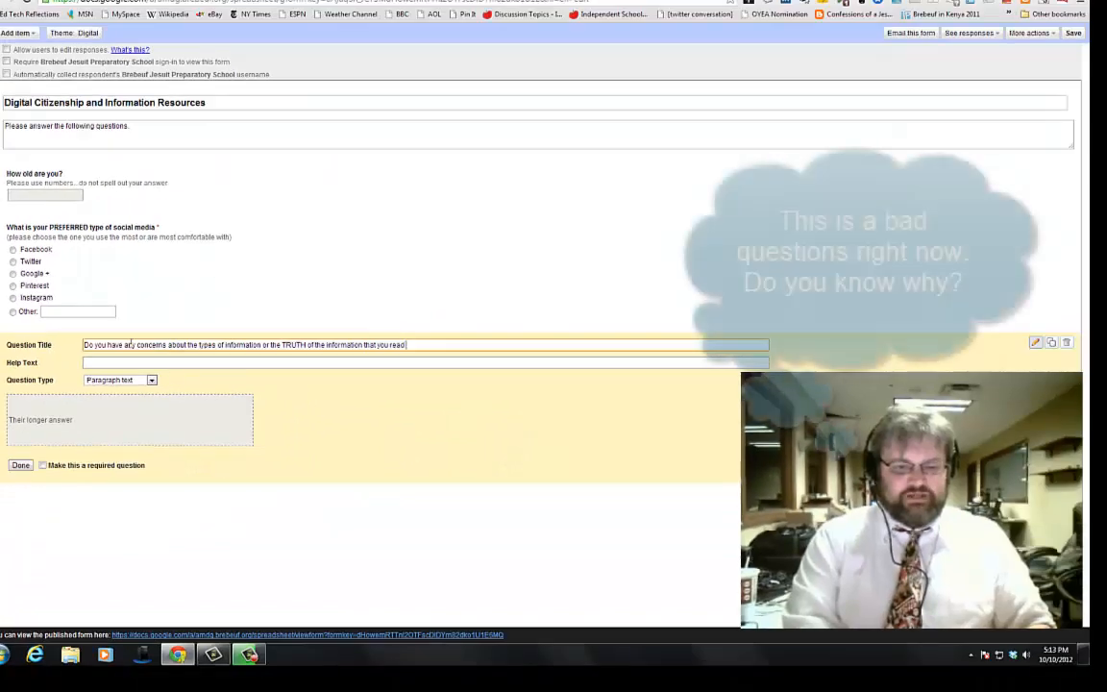
{"action": "type", "text": " on social med"}
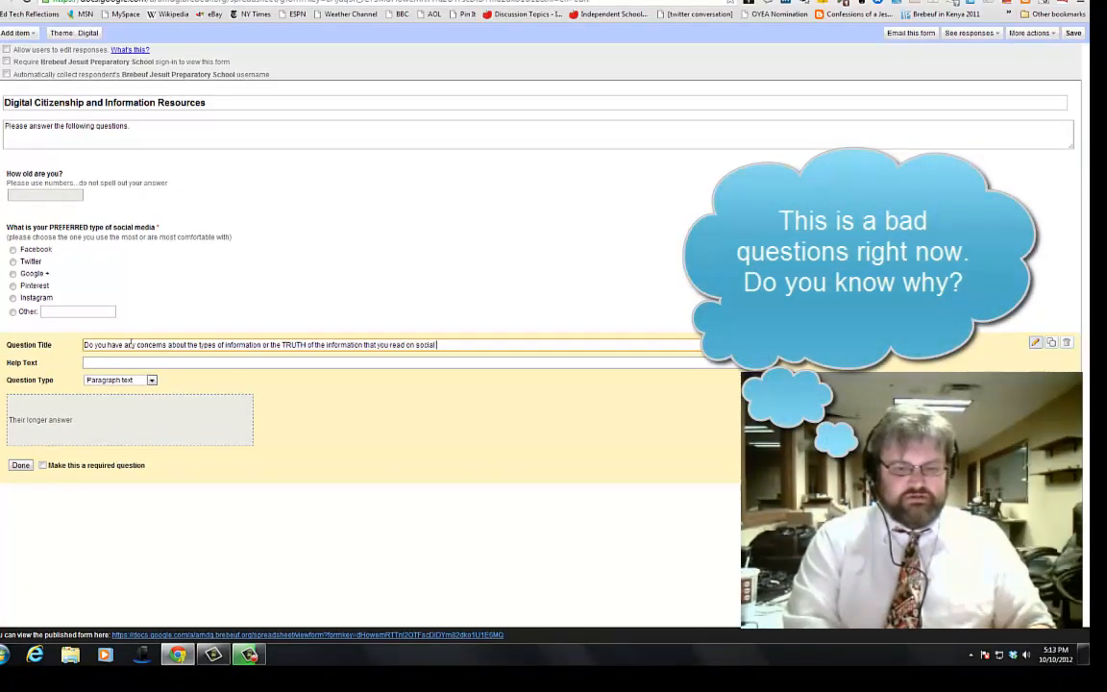
{"action": "type", "text": "ia sites"}
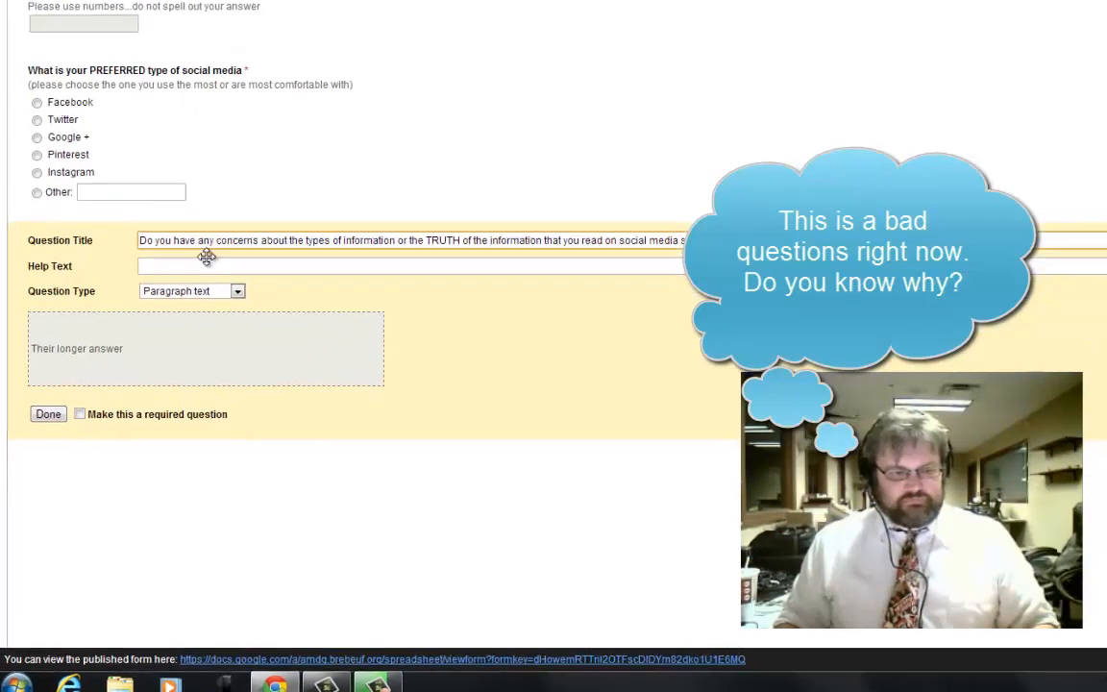
Reword the start of the paragraph question's title to "Explain any concerns you have about", make the question required and finish editing it.
{"action": "left_click_drag", "start_coordinate": [254, 189], "coordinate": [149, 185]}
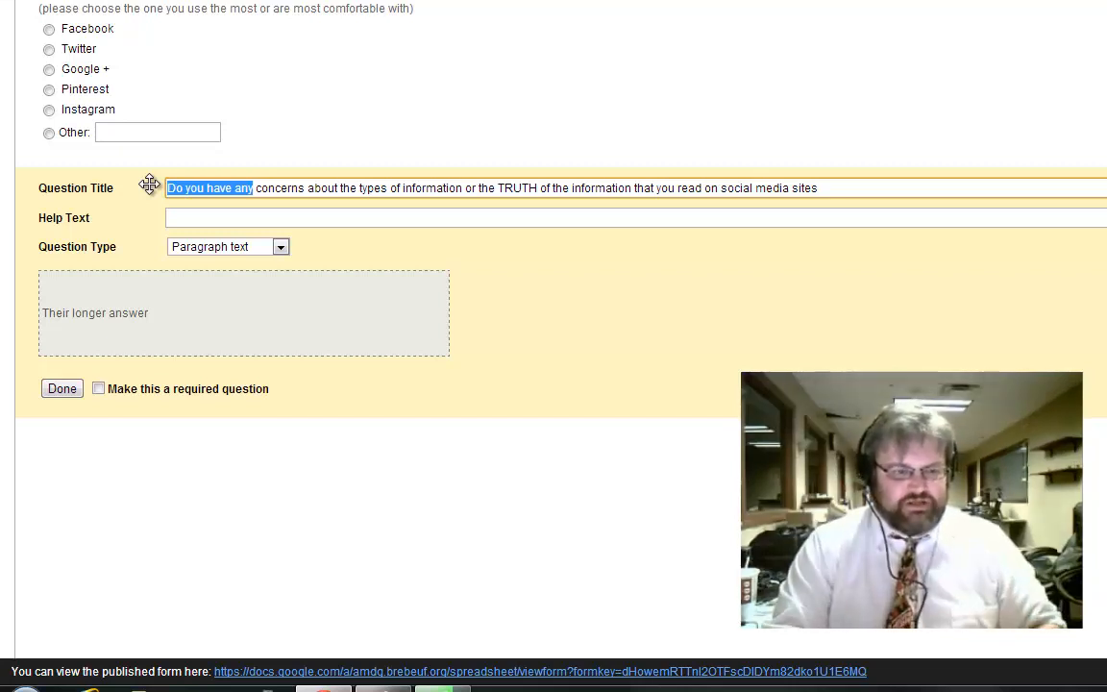
{"action": "type", "text": "Explain"}
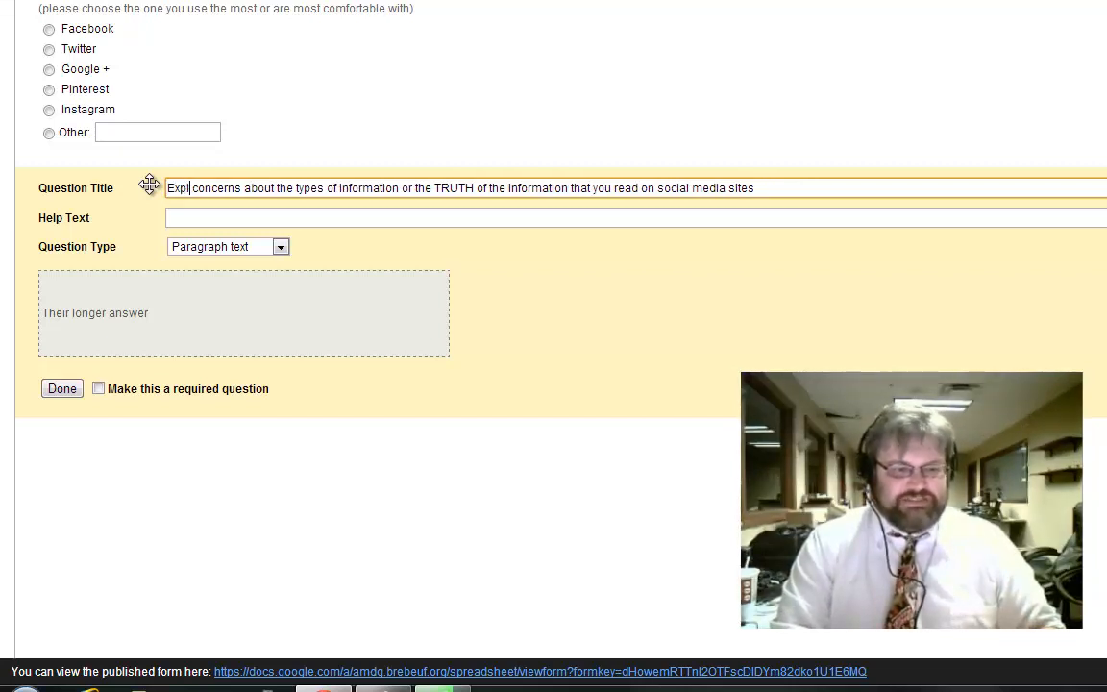
{"action": "type", "text": " any"}
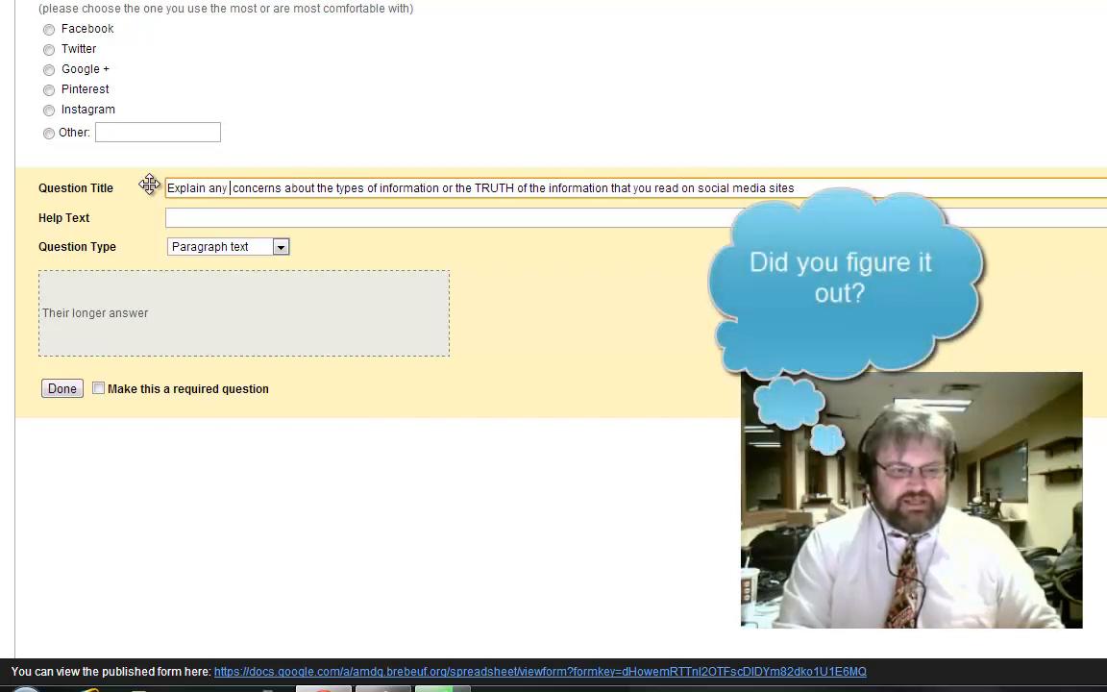
{"action": "key", "text": "BackSpace"}
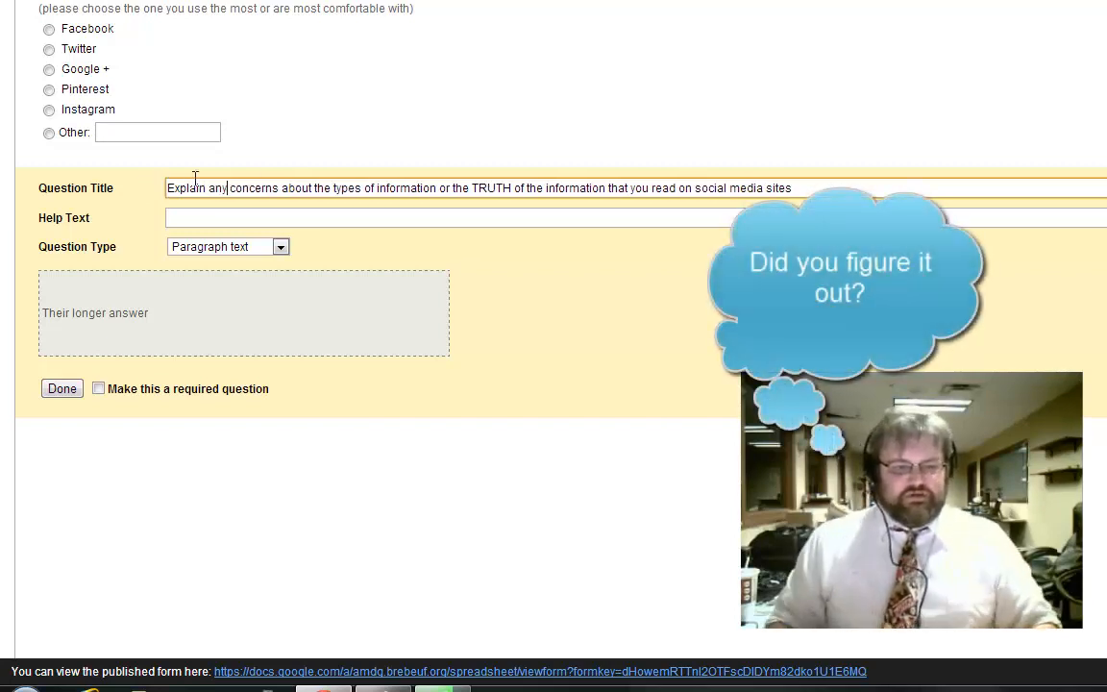
{"action": "type", "text": "you have"}
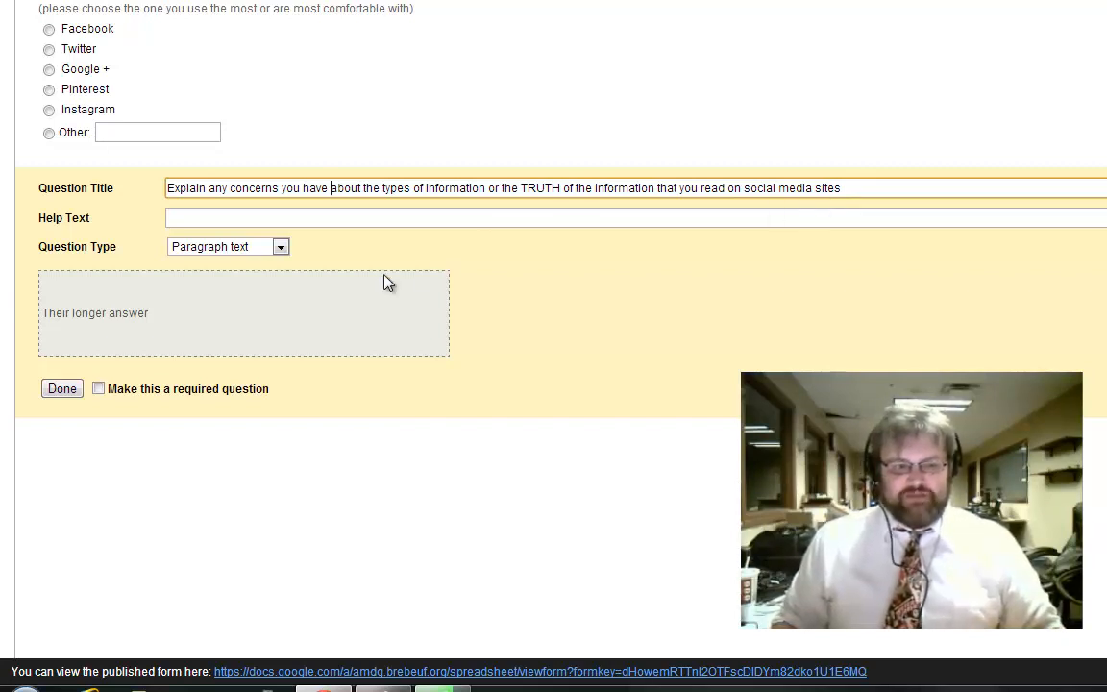
{"action": "left_click", "coordinate": [98, 388]}
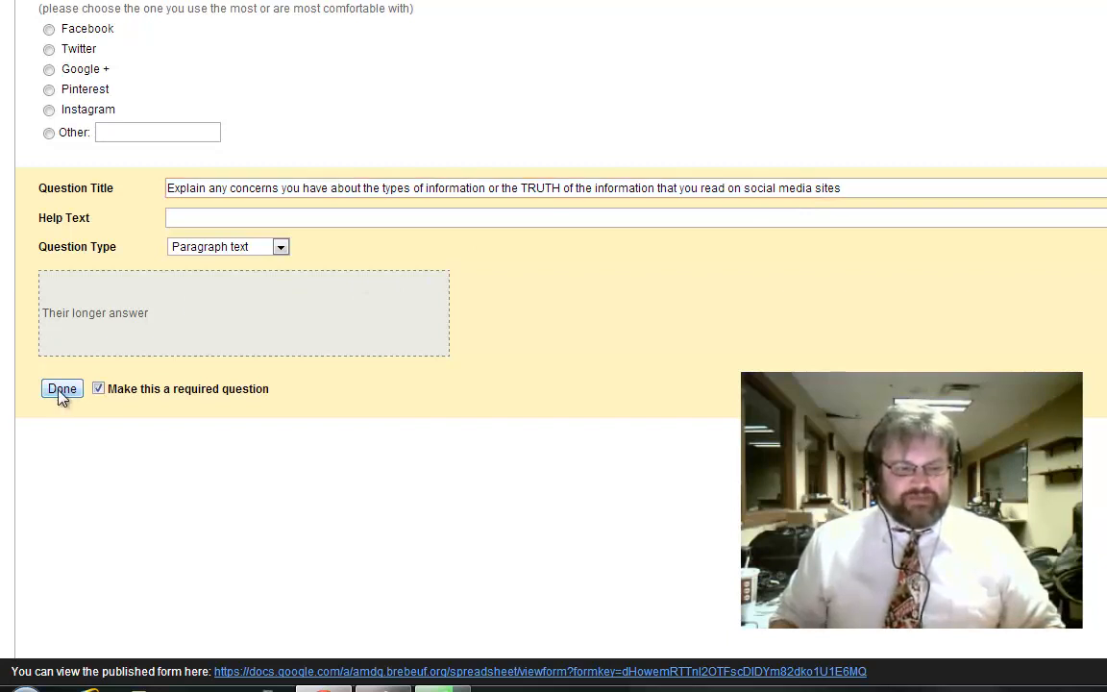
{"action": "left_click", "coordinate": [63, 389]}
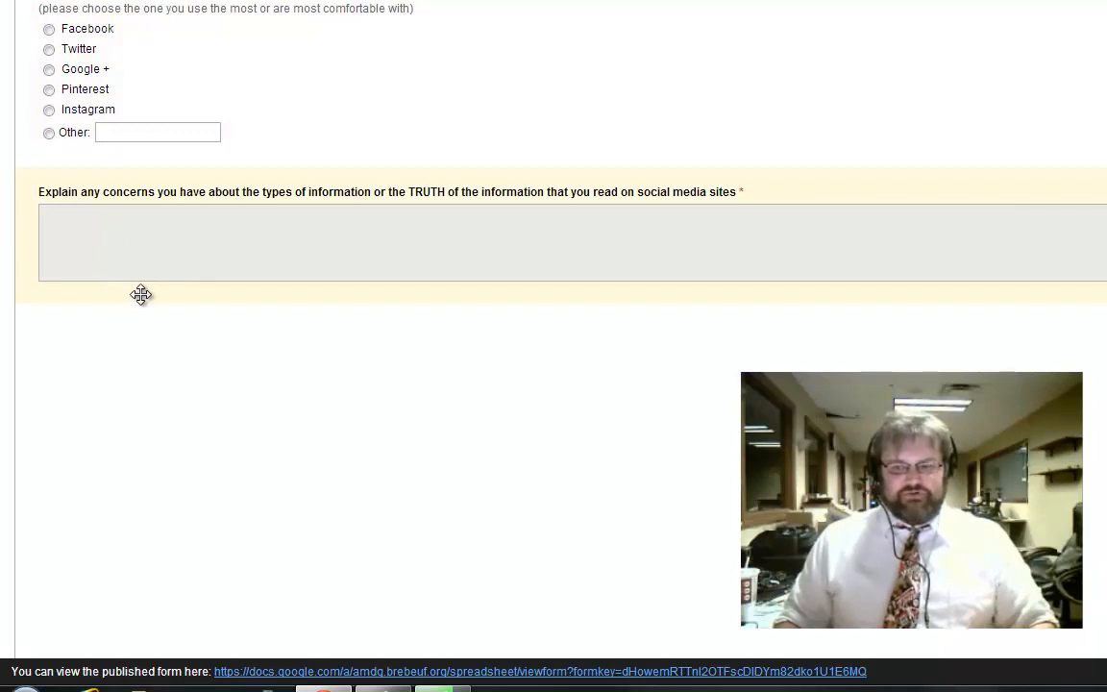
Add a choose-from-a-list question titled "Have you ever posted something on a social media site that you were not sure was true?".
{"action": "scroll", "coordinate": [553, 346], "scroll_direction": "up", "scroll_amount": 5}
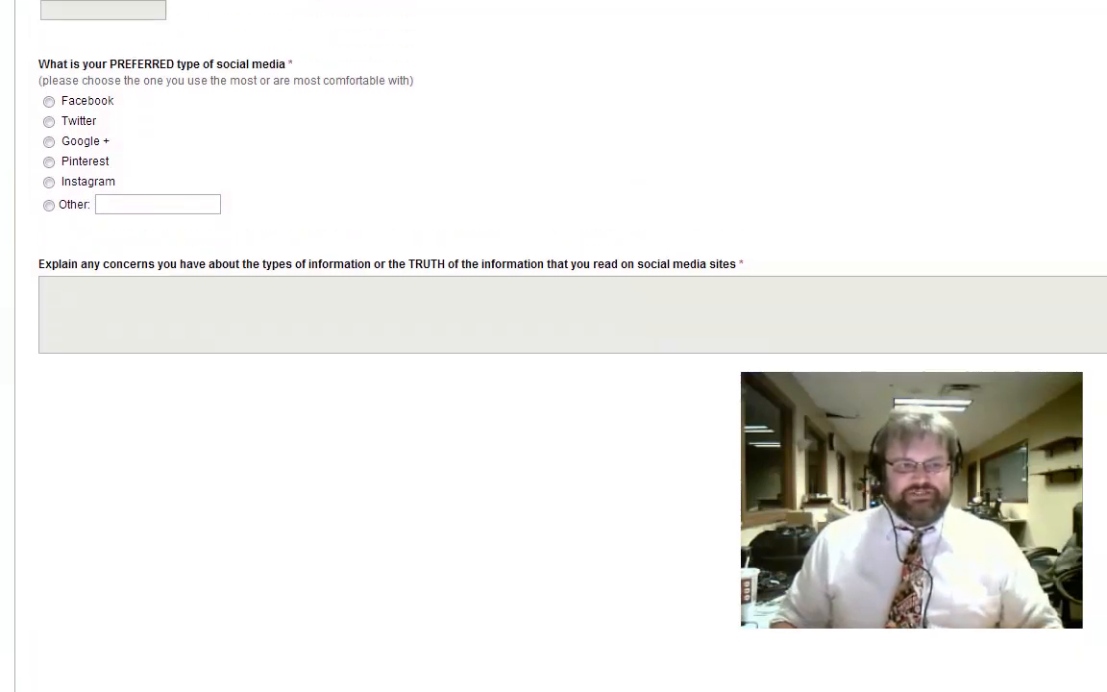
{"action": "left_click", "coordinate": [45, 99]}
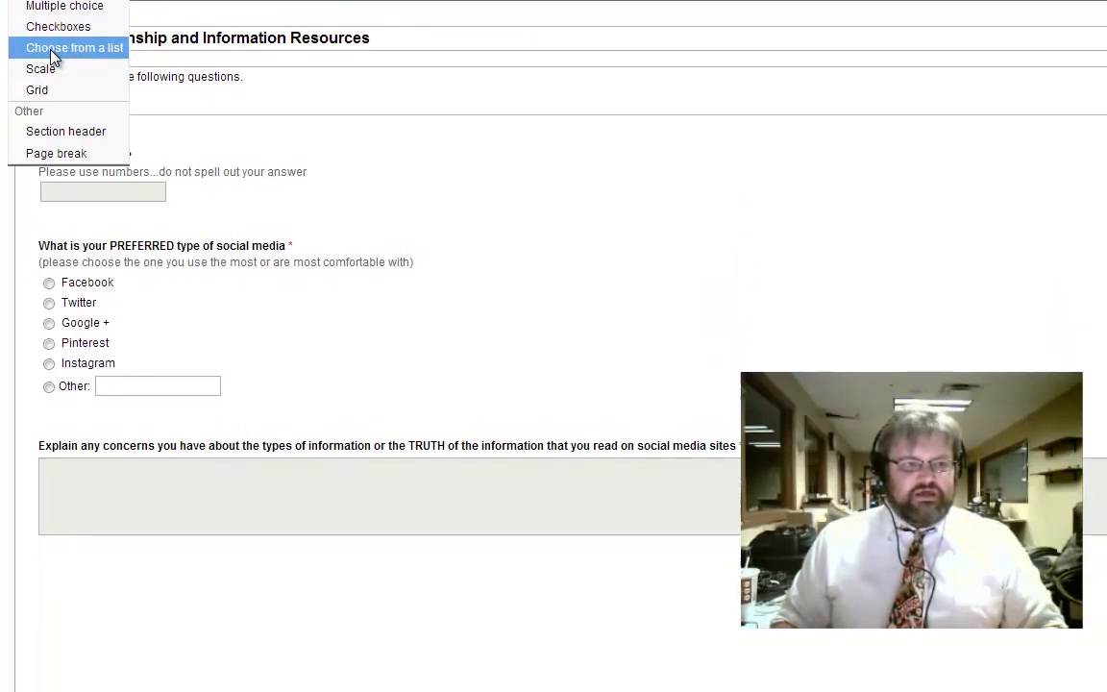
{"action": "left_click", "coordinate": [53, 50]}
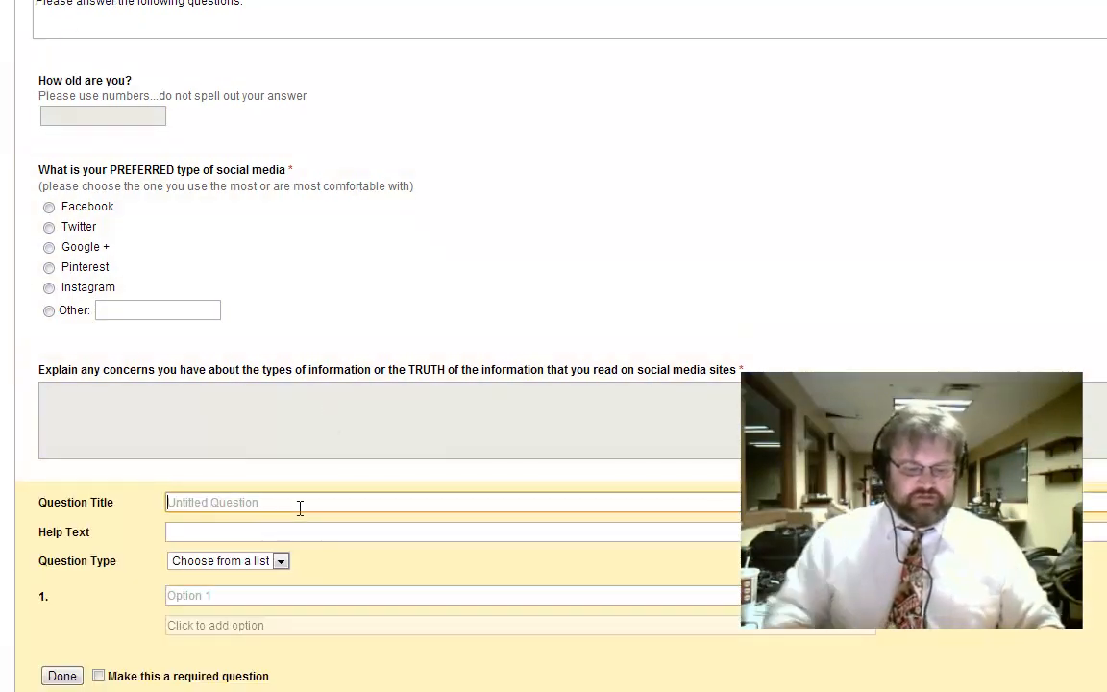
{"action": "type", "text": "Have you "}
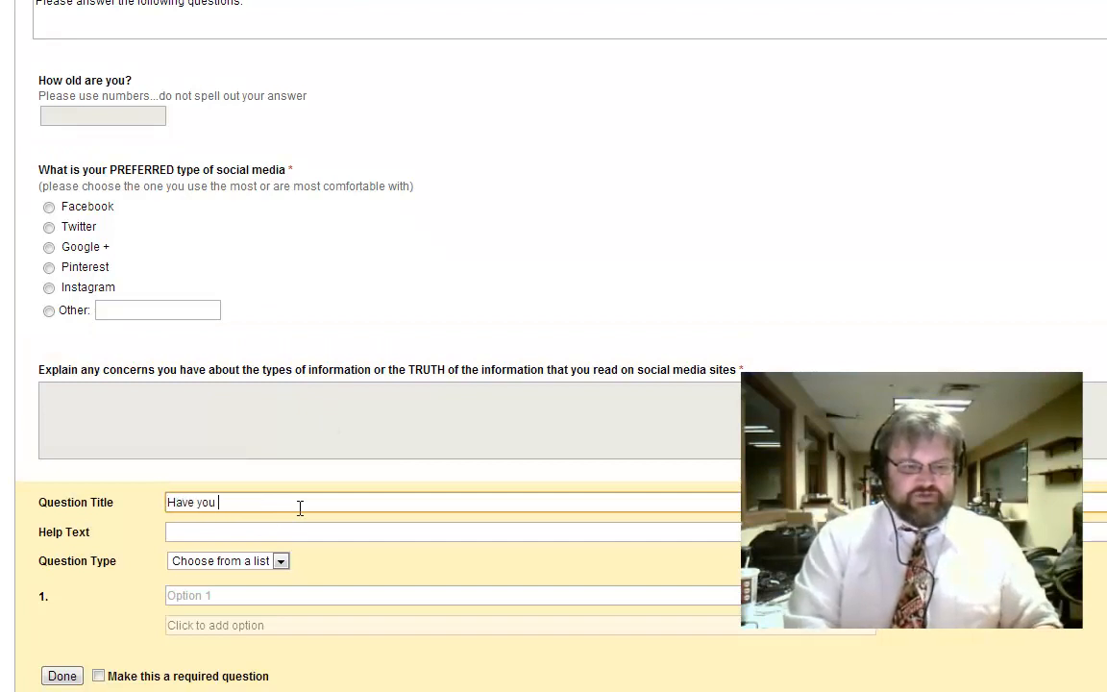
{"action": "type", "text": "ever posted s"}
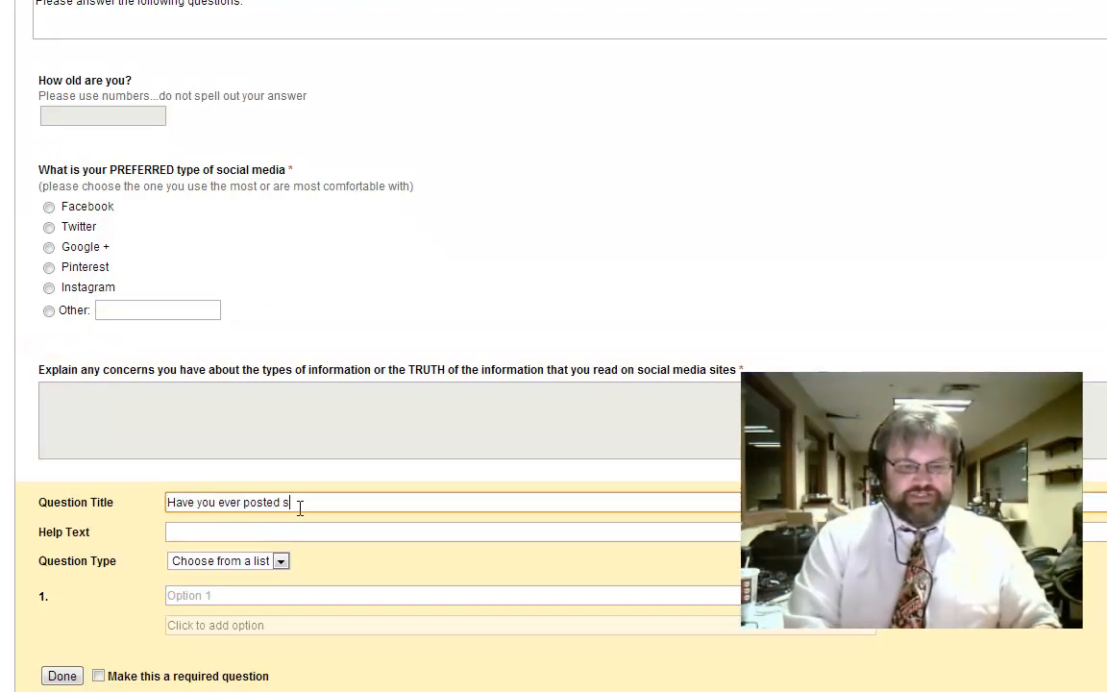
{"action": "type", "text": "omething on a"}
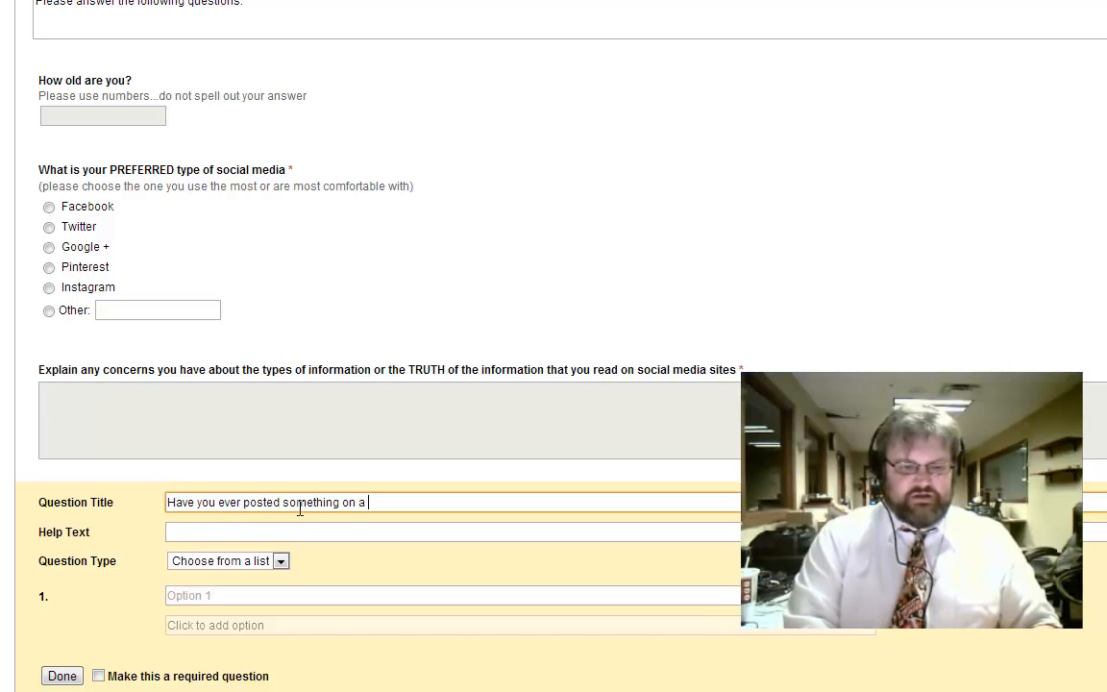
{"action": "type", "text": " social media"}
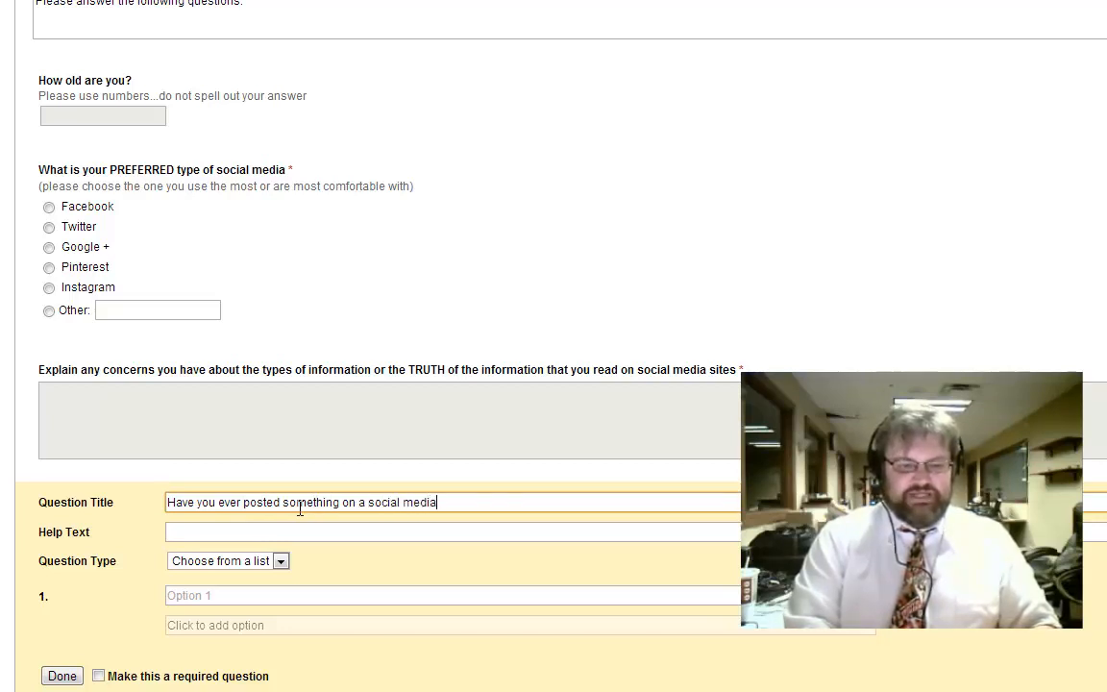
{"action": "type", "text": " site that yo"}
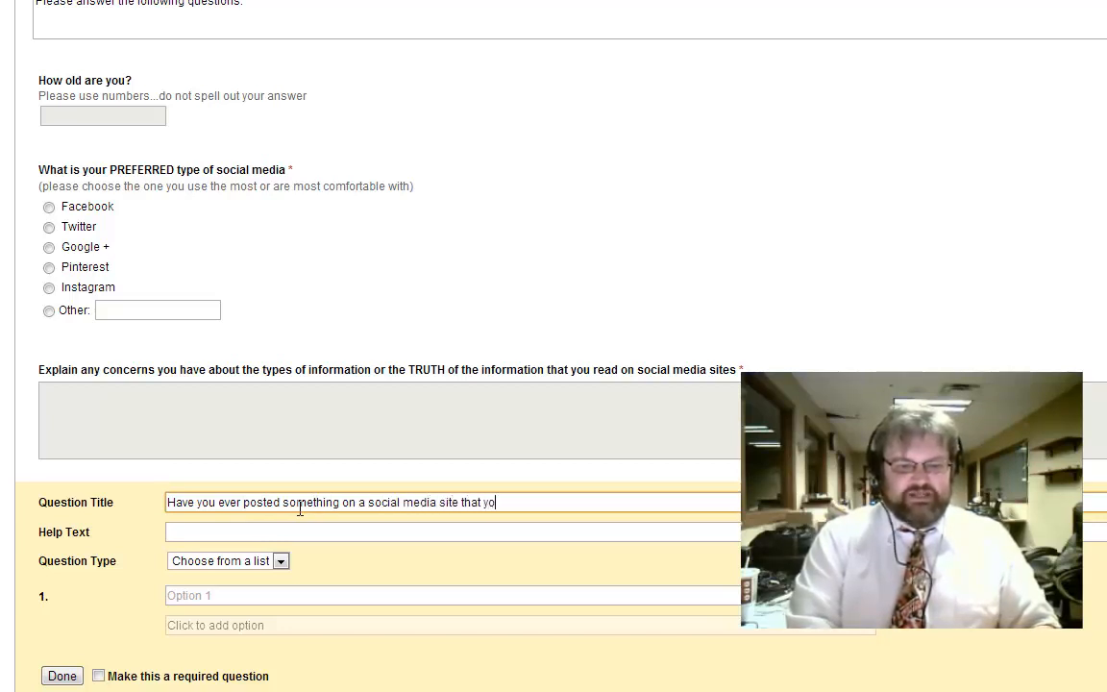
{"action": "type", "text": "u were n"}
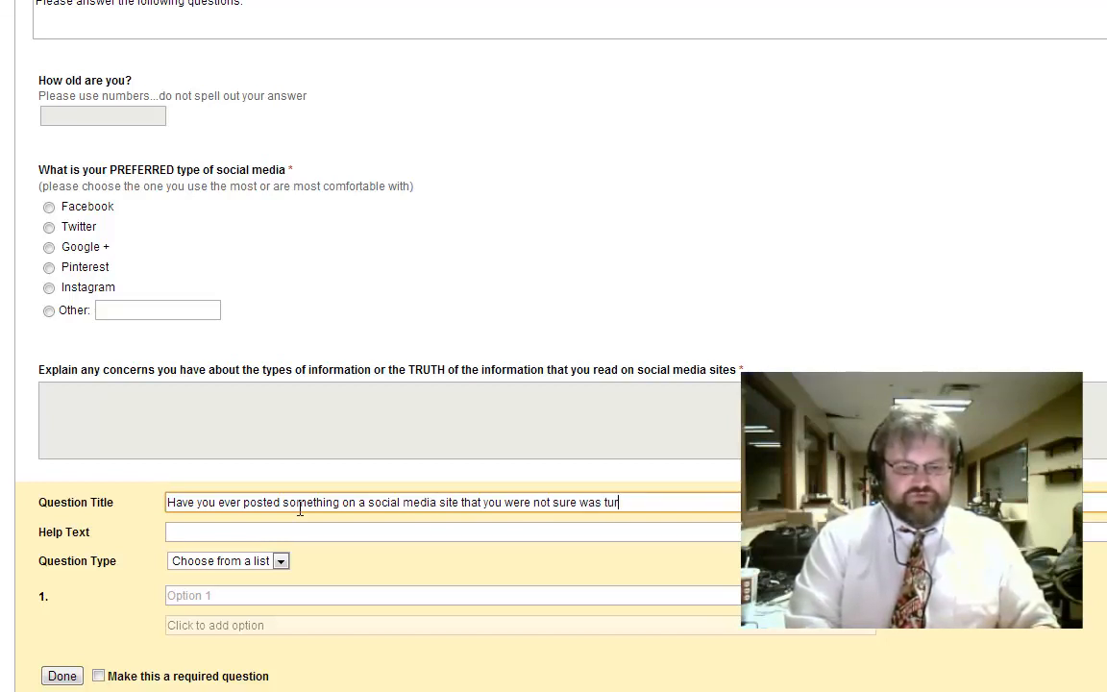
{"action": "type", "text": "ot sure was true?"}
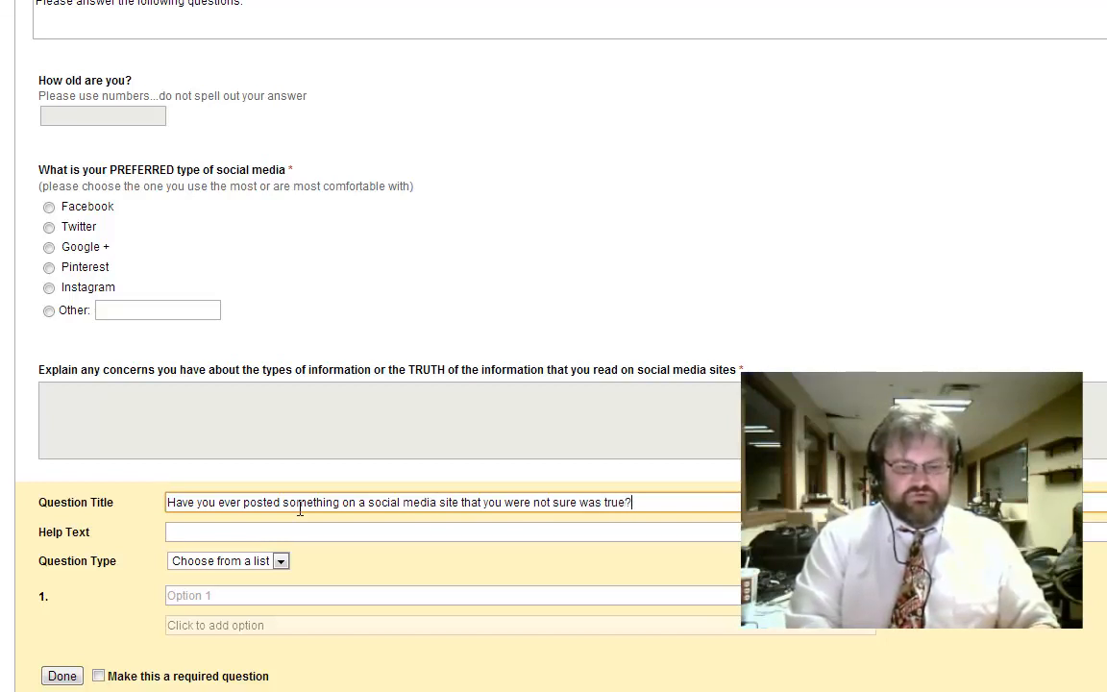
Give the list question the answers Yes and No, make it required and finish editing it.
{"action": "left_click", "coordinate": [220, 596]}
{"action": "type", "text": "Yes"}
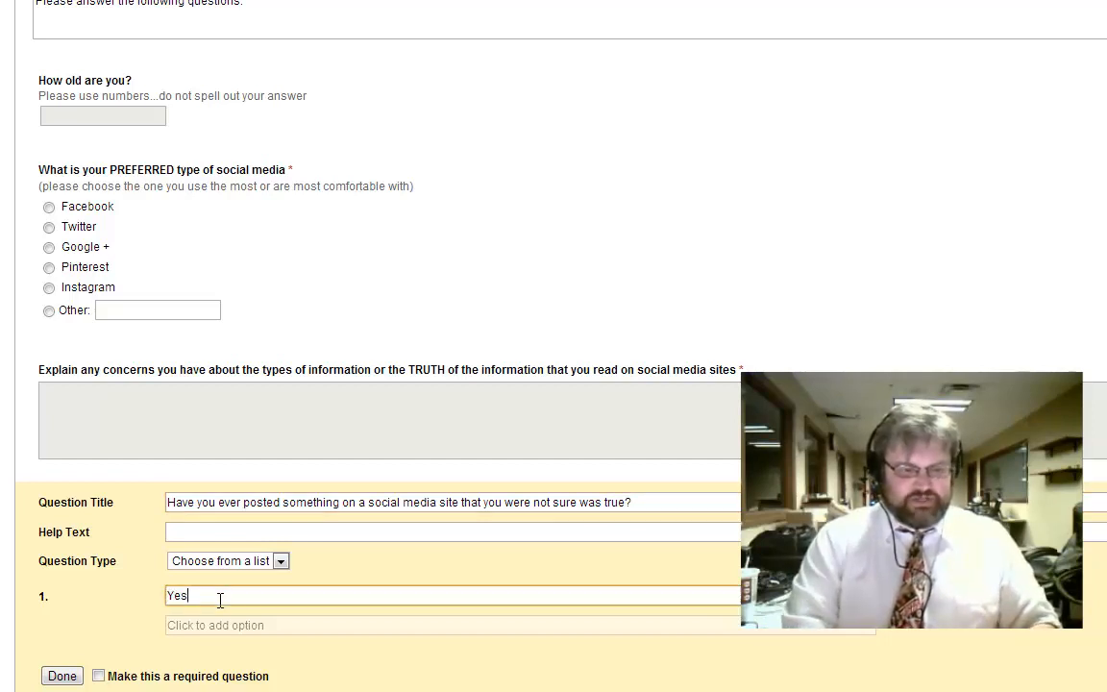
{"action": "left_click", "coordinate": [212, 626]}
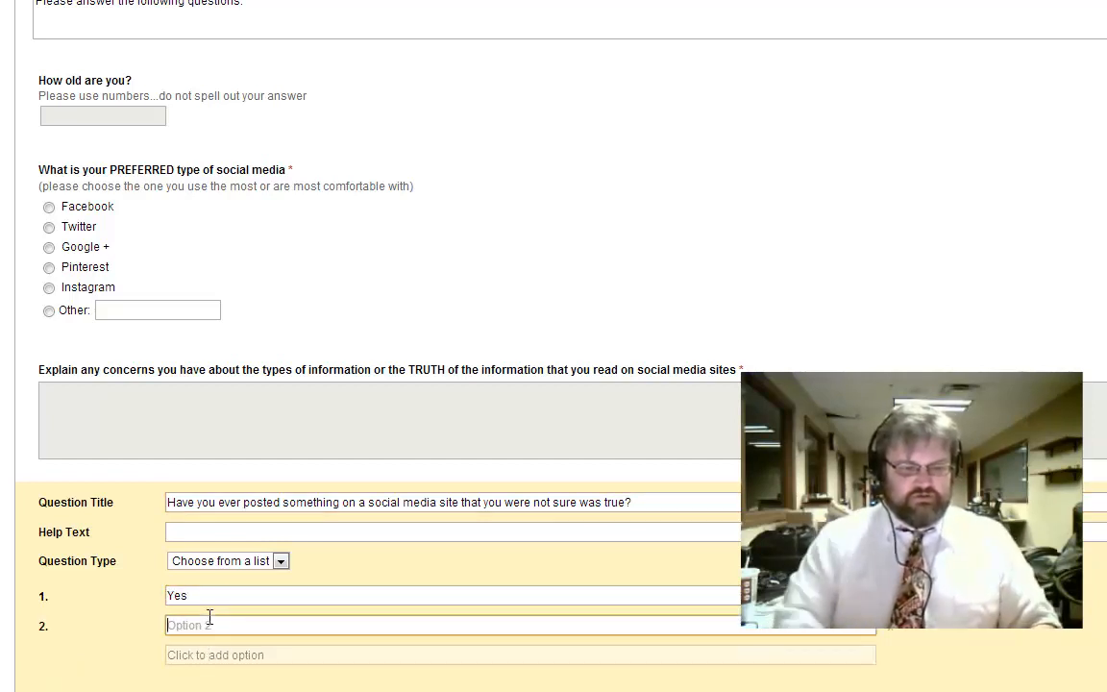
{"action": "type", "text": "No"}
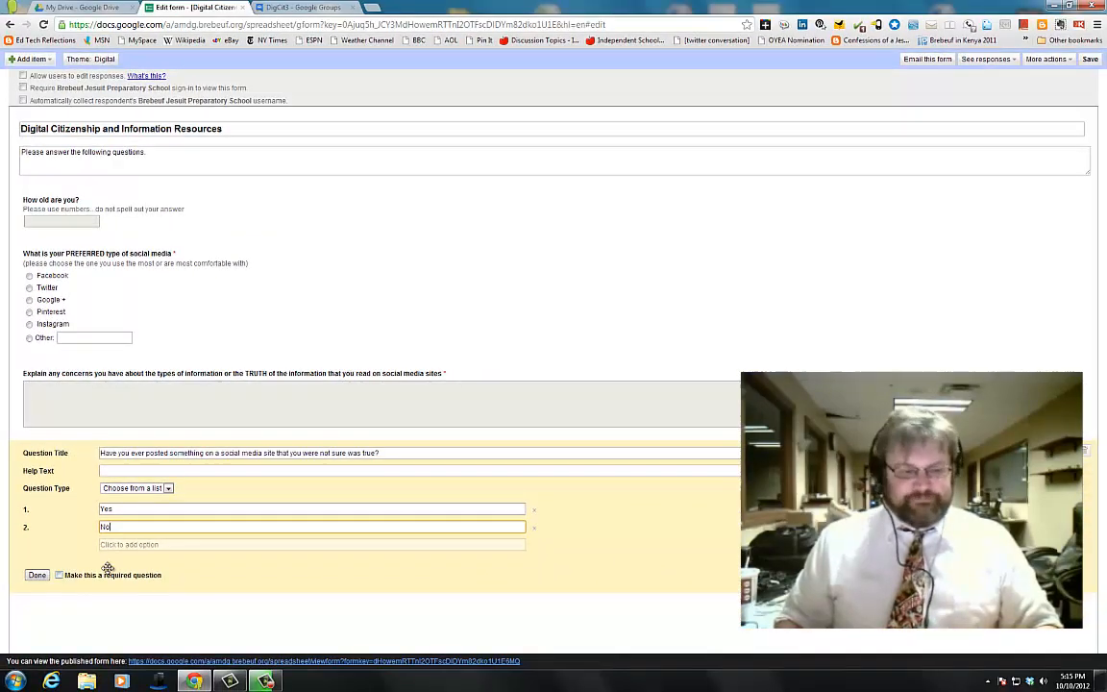
{"action": "left_click", "coordinate": [59, 576]}
{"action": "left_click", "coordinate": [36, 574]}
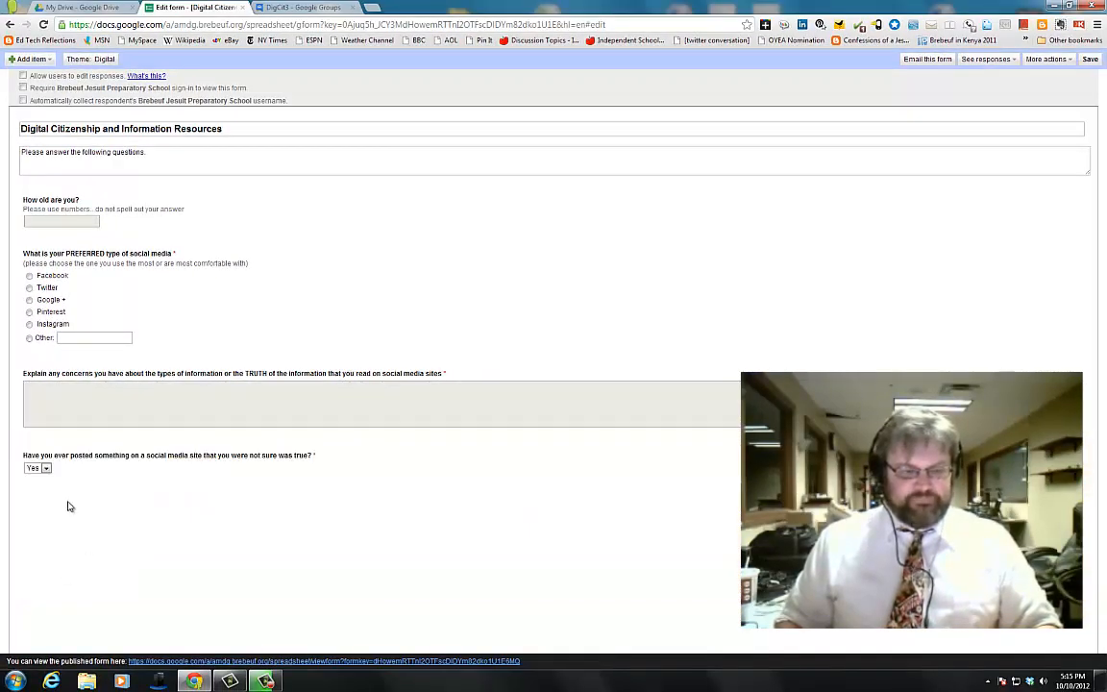
{"action": "left_click", "coordinate": [47, 470]}
{"action": "left_click", "coordinate": [47, 470]}
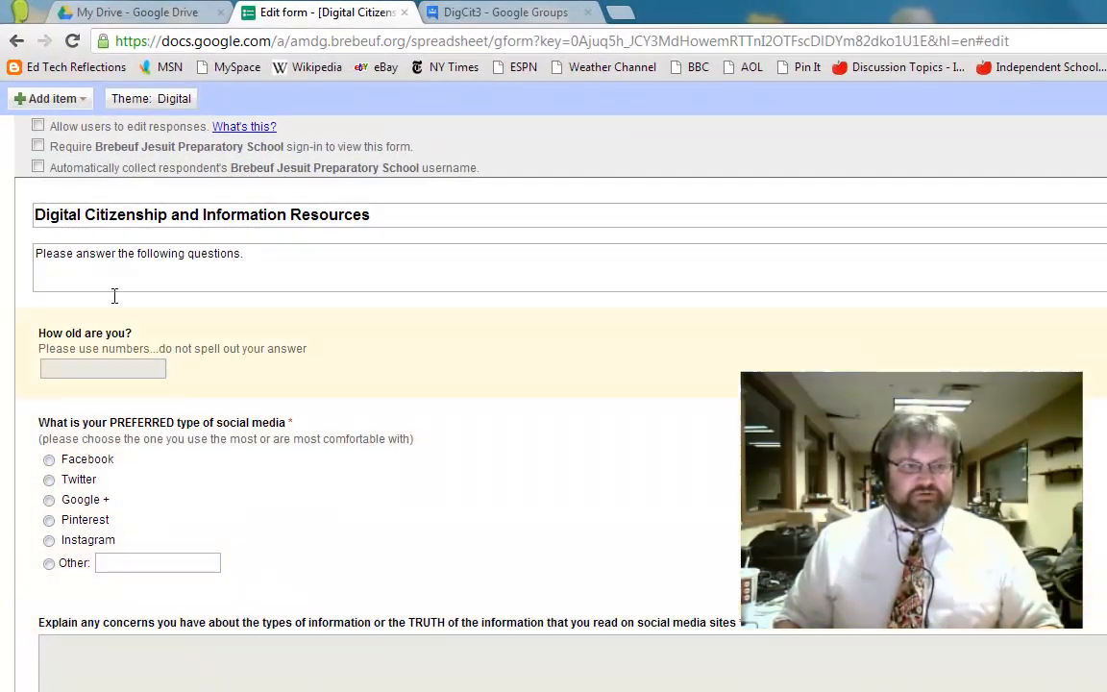
Add a scale question to the form.
{"action": "left_click", "coordinate": [49, 70]}
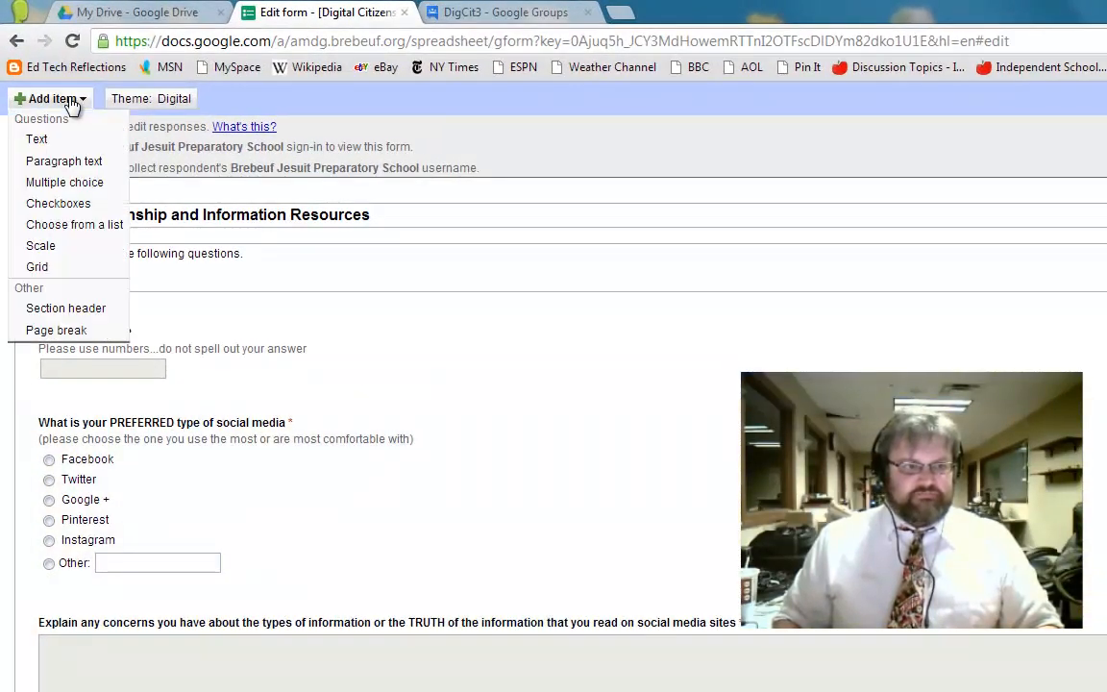
{"action": "left_click", "coordinate": [56, 248]}
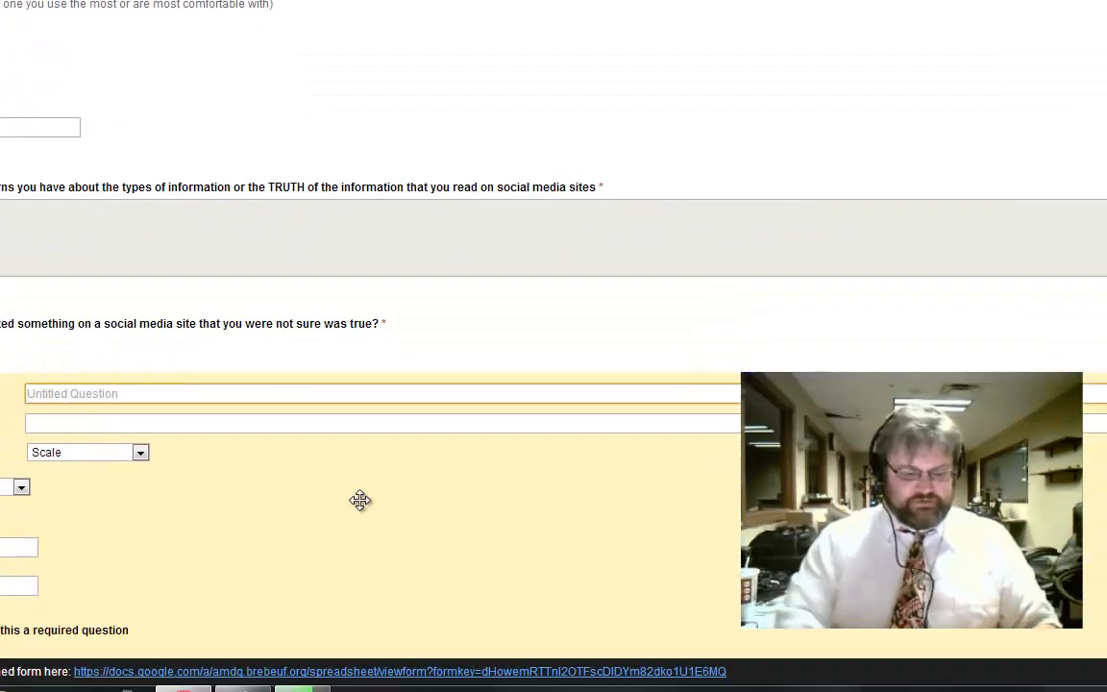
{"action": "type", "text": "Rate the ease of use"}
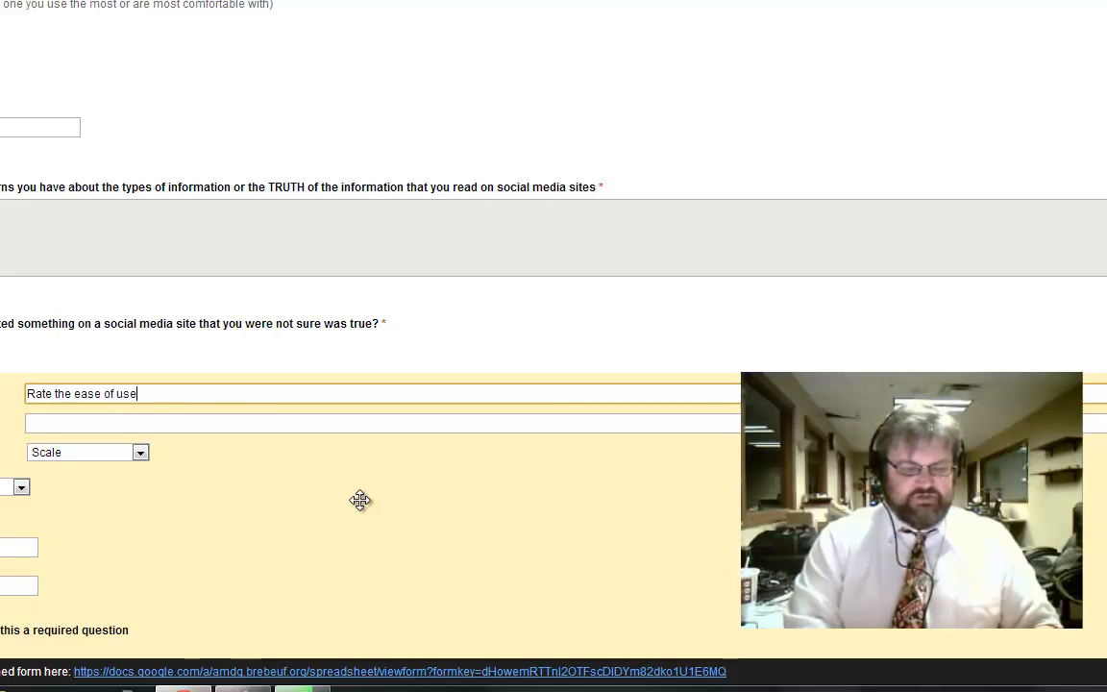
{"action": "type", "text": " to f"}
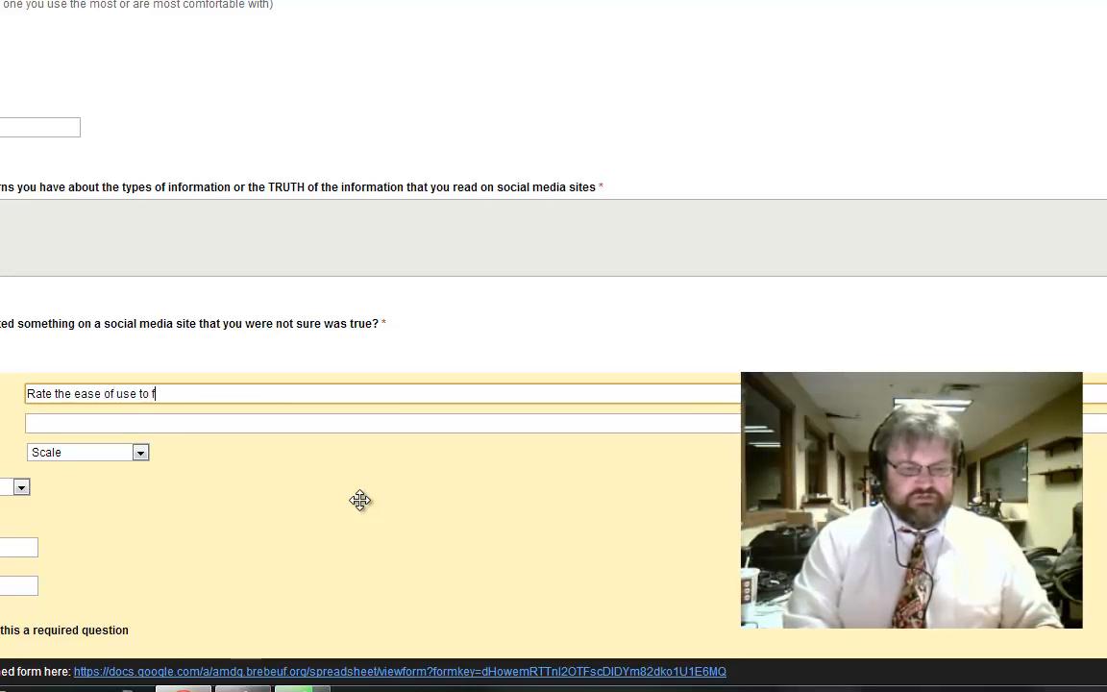
{"action": "key", "text": "BackSpace"}
{"action": "key", "text": "BackSpace"}
{"action": "key", "text": "BackSpace"}
{"action": "key", "text": "BackSpace"}
{"action": "key", "text": "BackSpace"}
{"action": "key", "text": "BackSpace"}
{"action": "key", "text": "BackSpace"}
{"action": "key", "text": "BackSpace"}
{"action": "key", "text": "BackSpace"}
{"action": "key", "text": "BackSpace"}
{"action": "key", "text": "BackSpace"}
{"action": "key", "text": "BackSpace"}
{"action": "key", "text": "BackSpace"}
{"action": "key", "text": "BackSpace"}
{"action": "key", "text": "BackSpace"}
{"action": "key", "text": "BackSpace"}
{"action": "key", "text": "BackSpace"}
{"action": "key", "text": "BackSpace"}
{"action": "key", "text": "BackSpace"}
{"action": "key", "text": "BackSpace"}
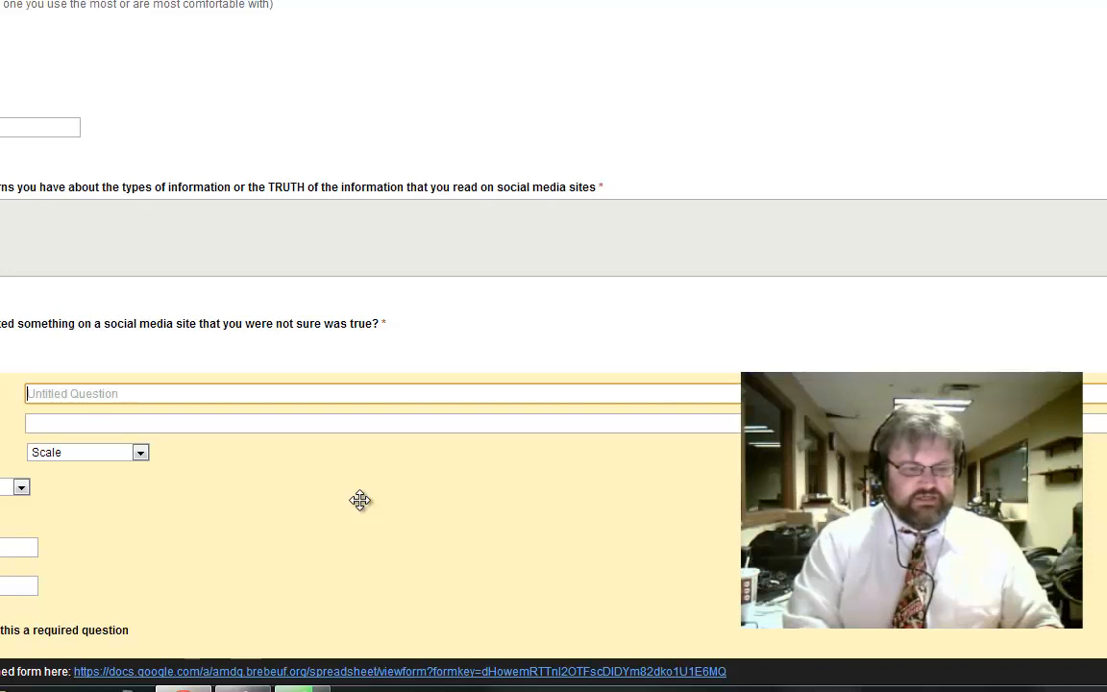
Title the scale question "How accurate do you believe television news is when reporting on politics?".
{"action": "type", "text": "How accura"}
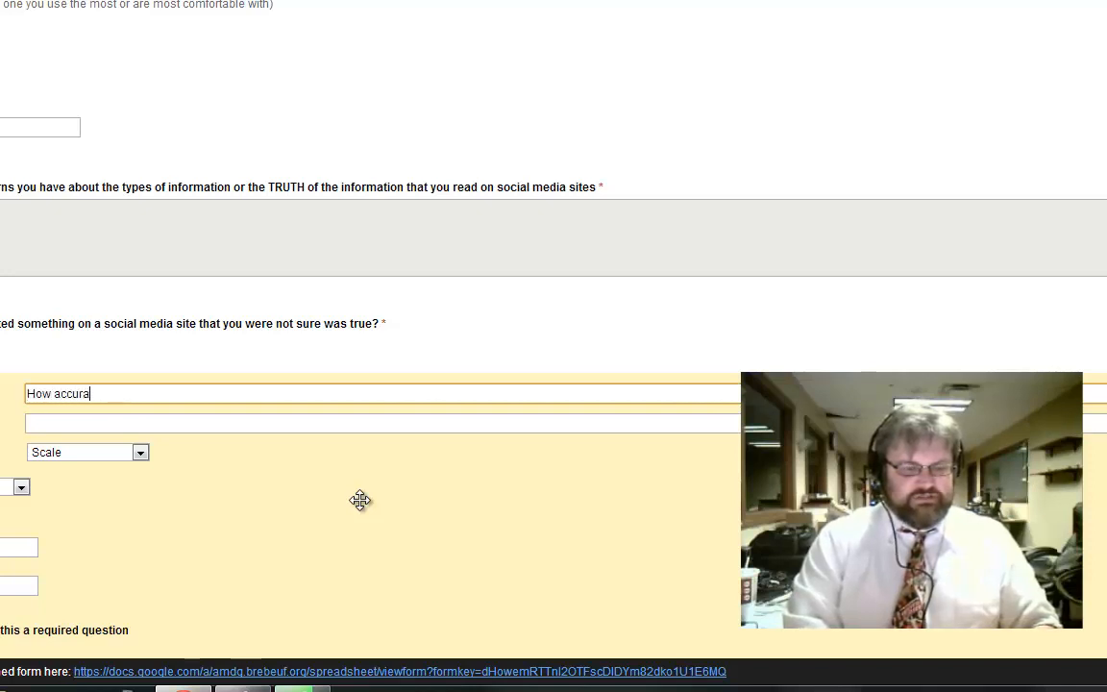
{"action": "type", "text": "te do you "}
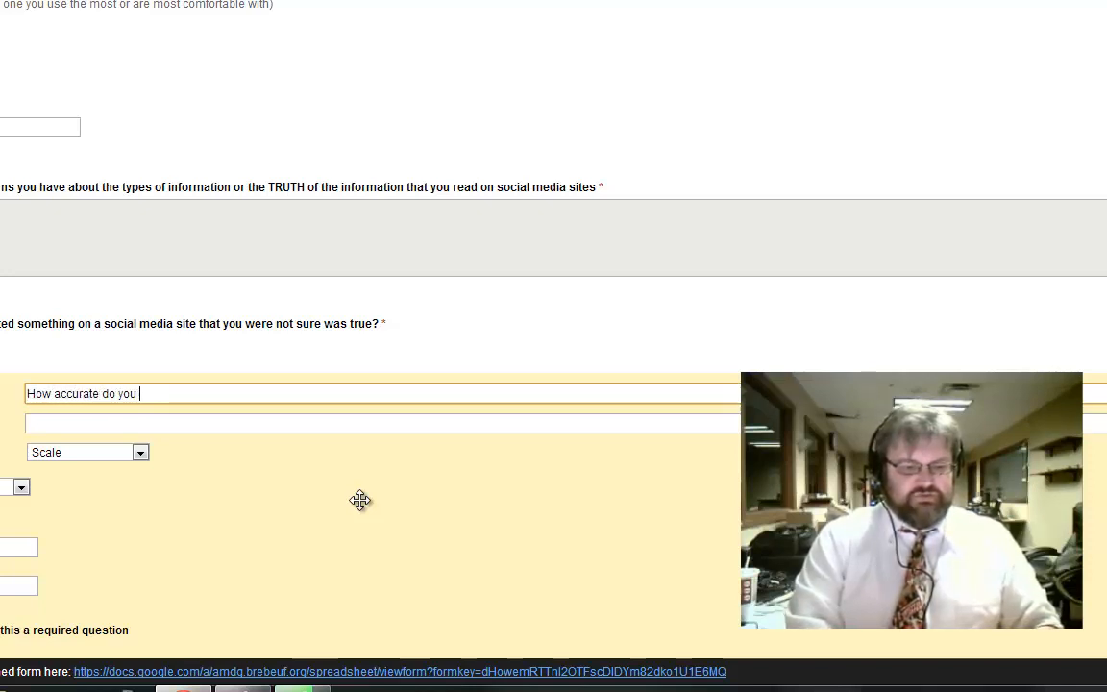
{"action": "type", "text": "believe tele"}
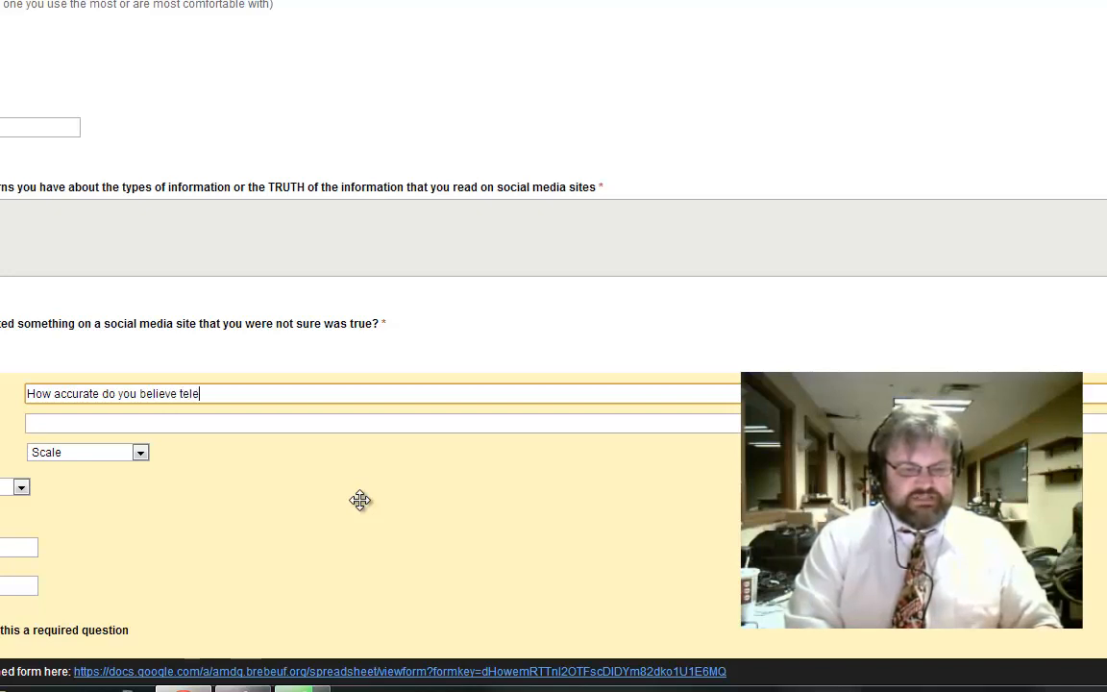
{"action": "type", "text": "vision ne"}
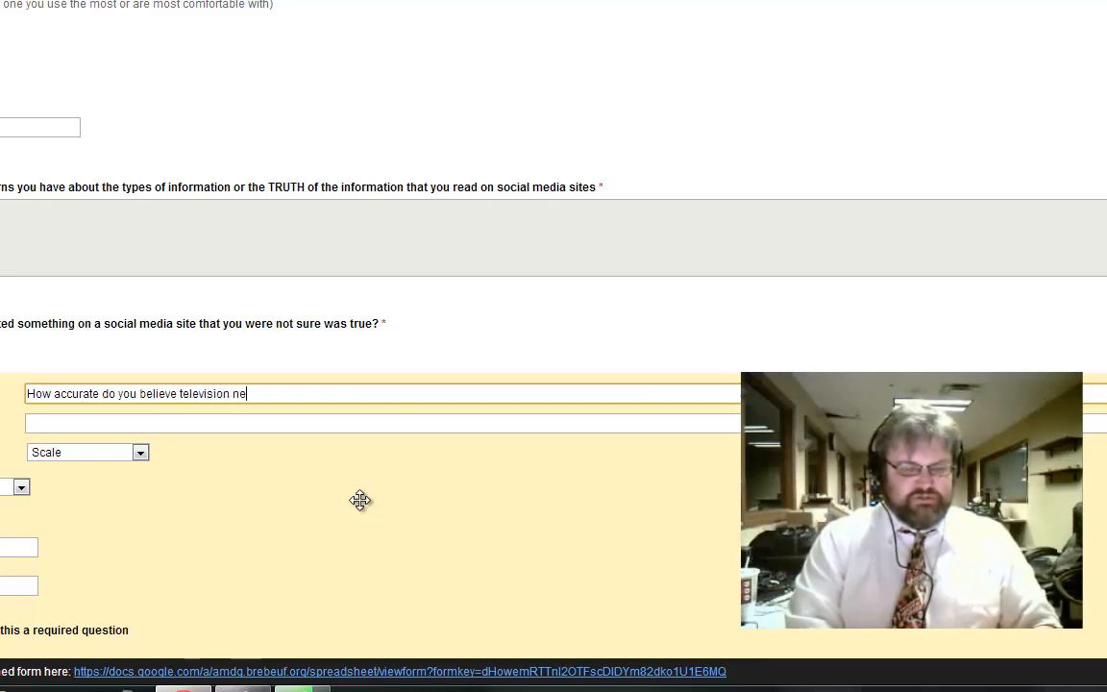
{"action": "type", "text": "ws is when "}
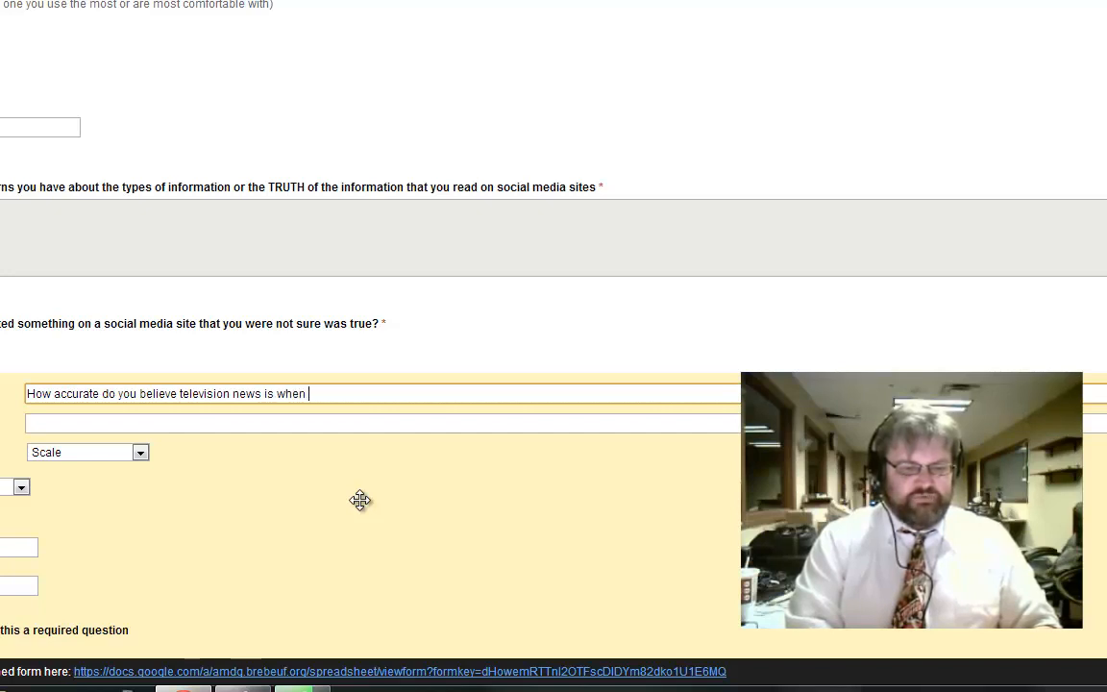
{"action": "type", "text": "reporting "}
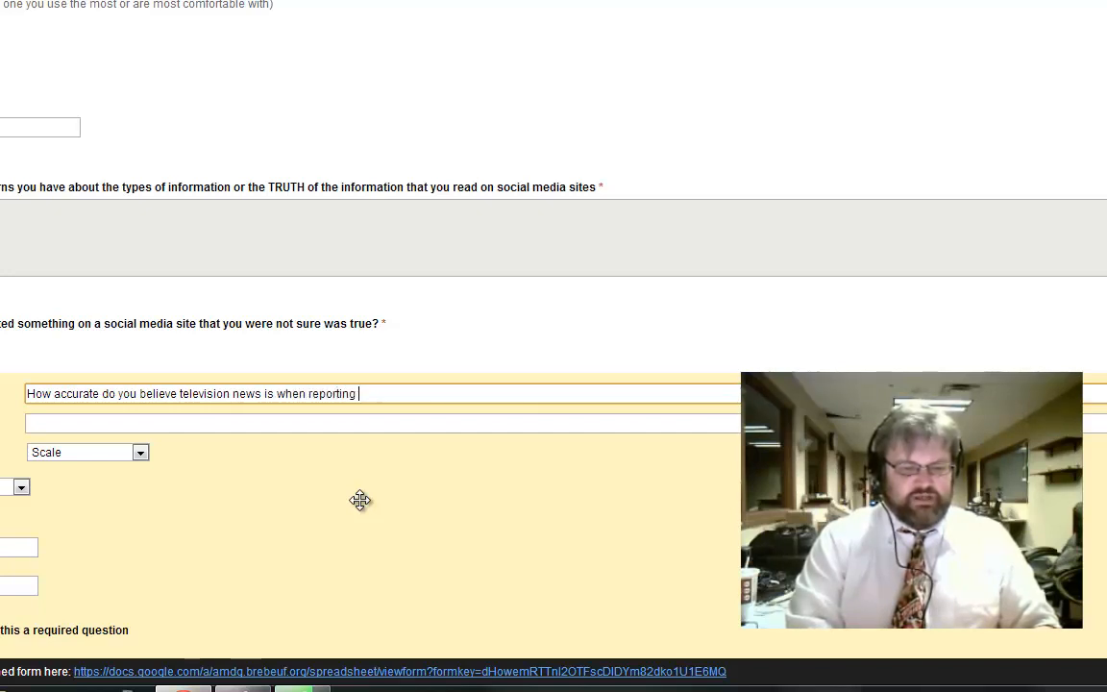
{"action": "type", "text": "on politic"}
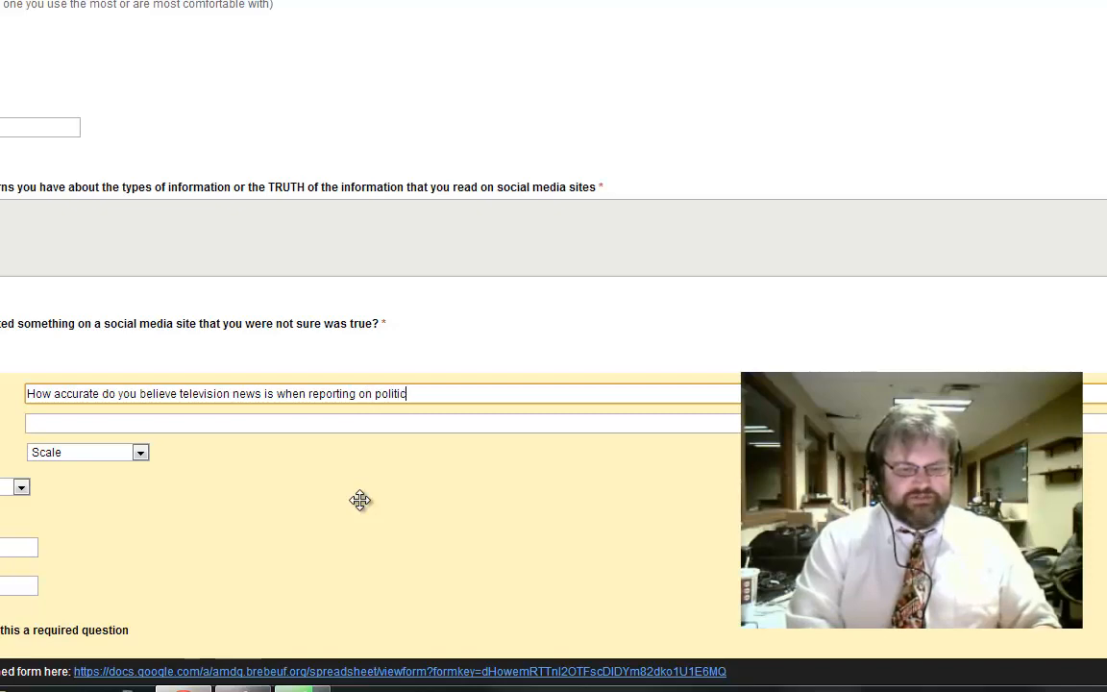
{"action": "type", "text": "s?"}
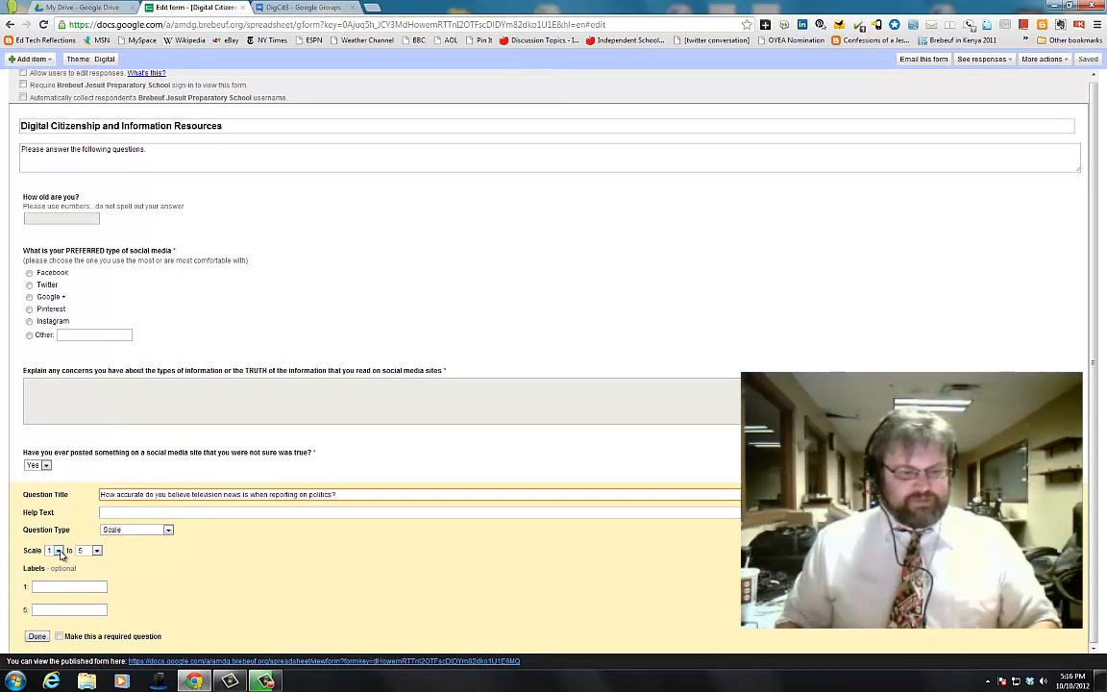
Label scale value 1 "Completely Wrong" and value 5 "Absolutely Accurate", make the question required and finish editing it.
{"action": "left_click", "coordinate": [52, 586]}
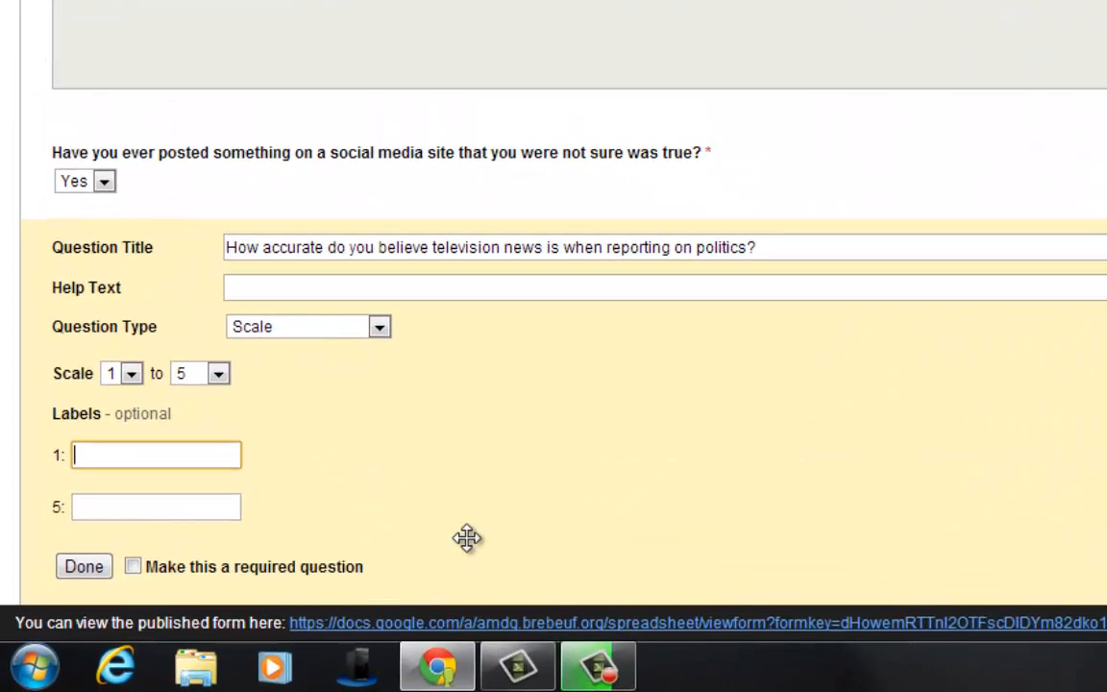
{"action": "type", "text": "Completely Wrong"}
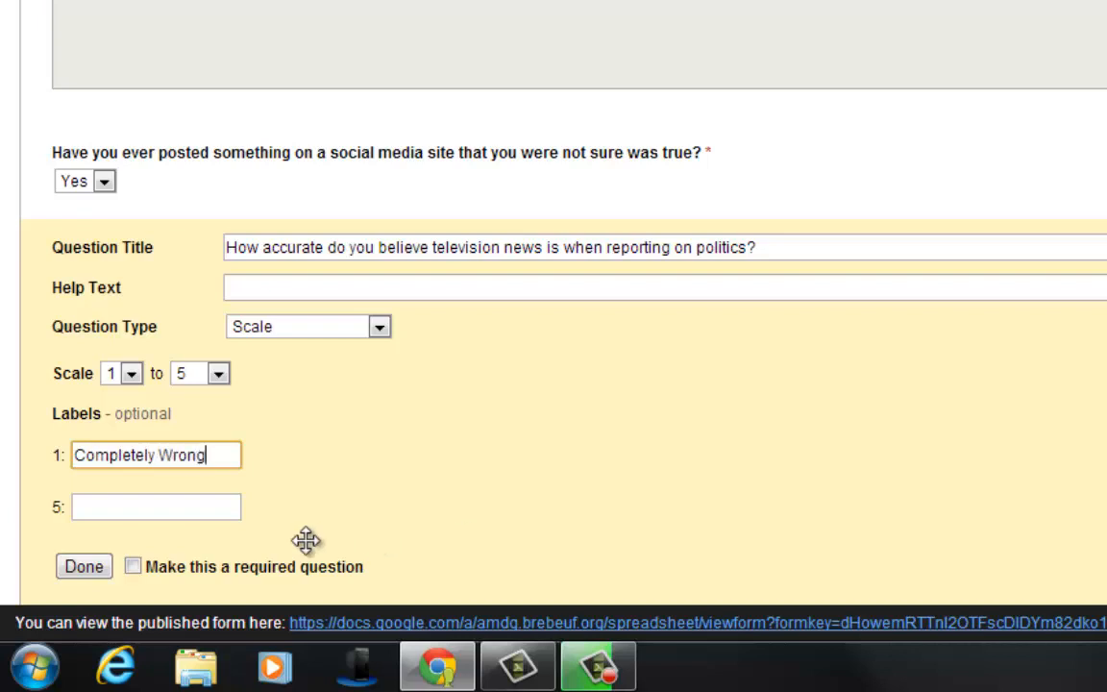
{"action": "left_click", "coordinate": [116, 516]}
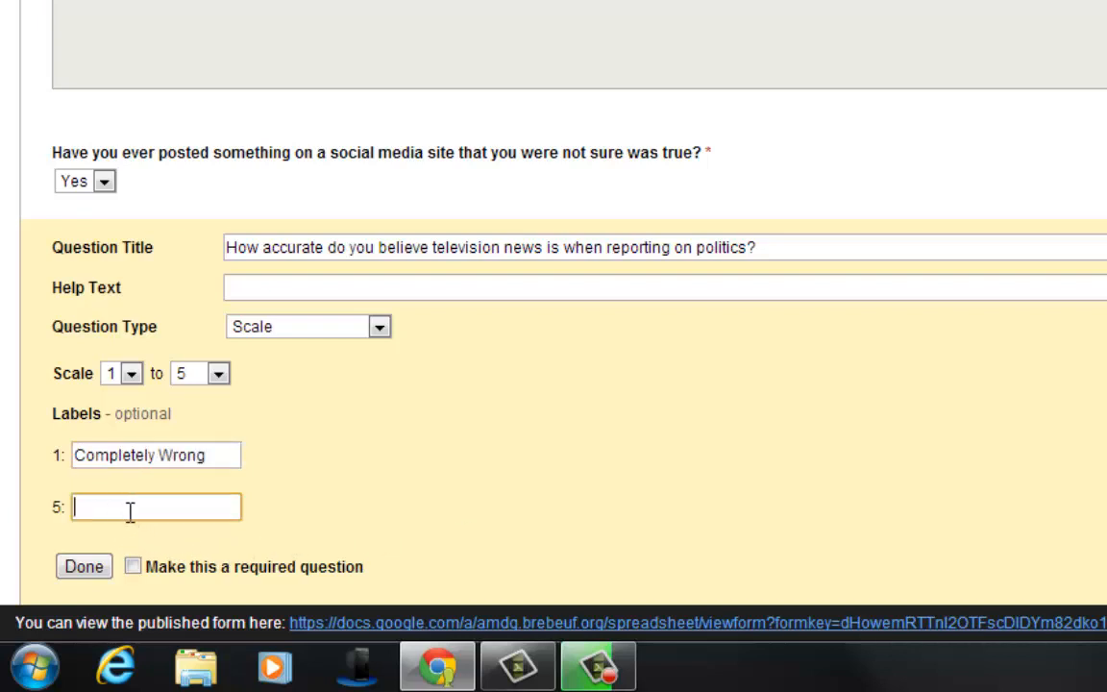
{"action": "type", "text": "Absolutely Accurate"}
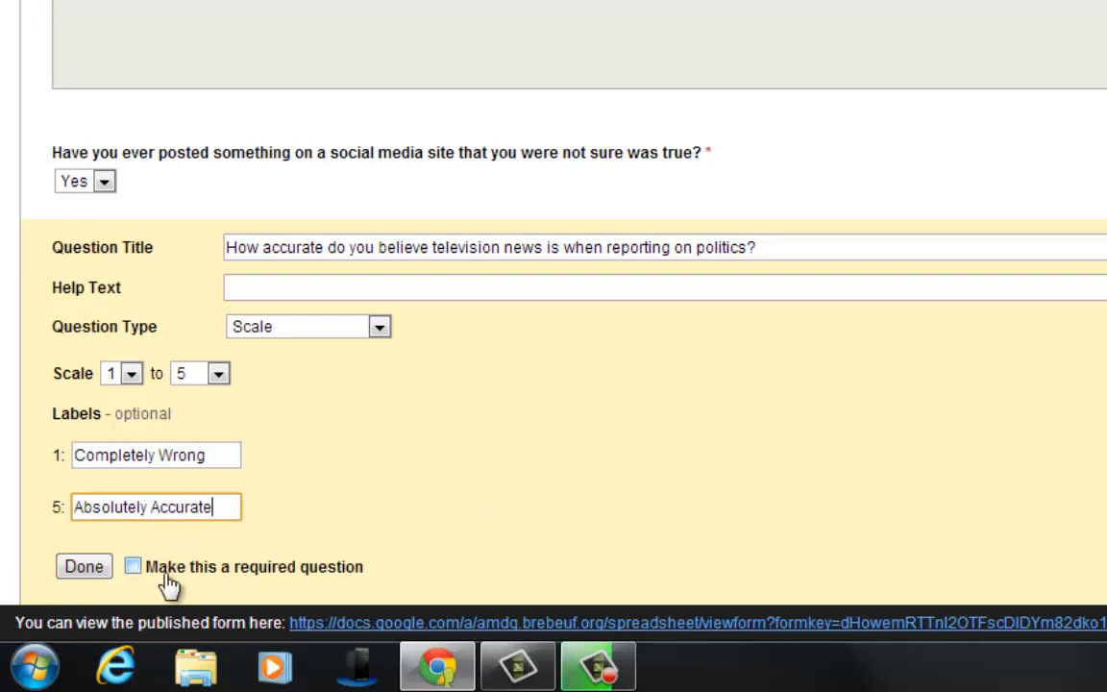
{"action": "left_click", "coordinate": [134, 567]}
{"action": "left_click", "coordinate": [89, 571]}
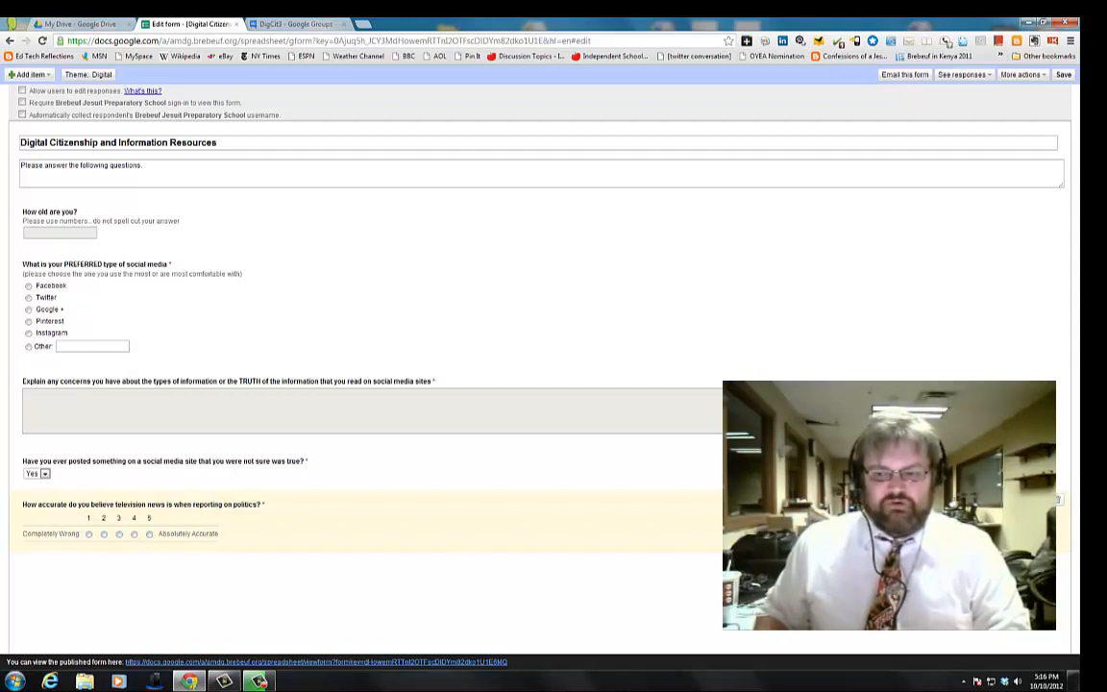
Relabel value 1 of the television news scale question "Mostly Wrong" and value 5 "Mostly Accurate", and finish editing it.
{"action": "left_click", "coordinate": [338, 524]}
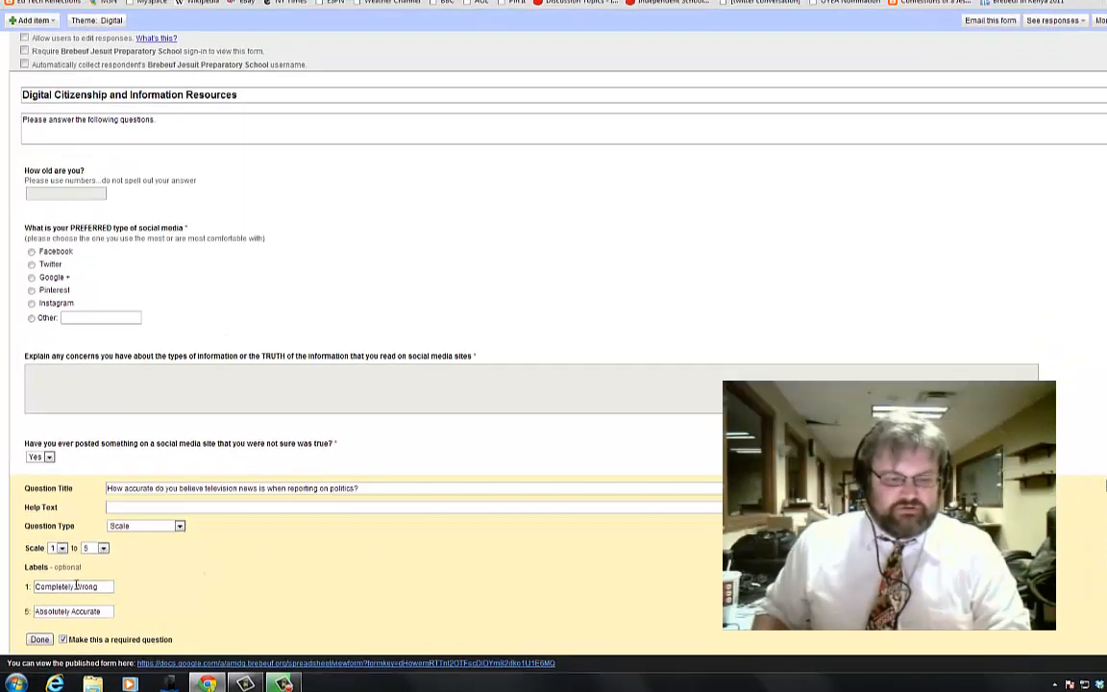
{"action": "left_click_drag", "start_coordinate": [69, 591], "coordinate": [20, 588]}
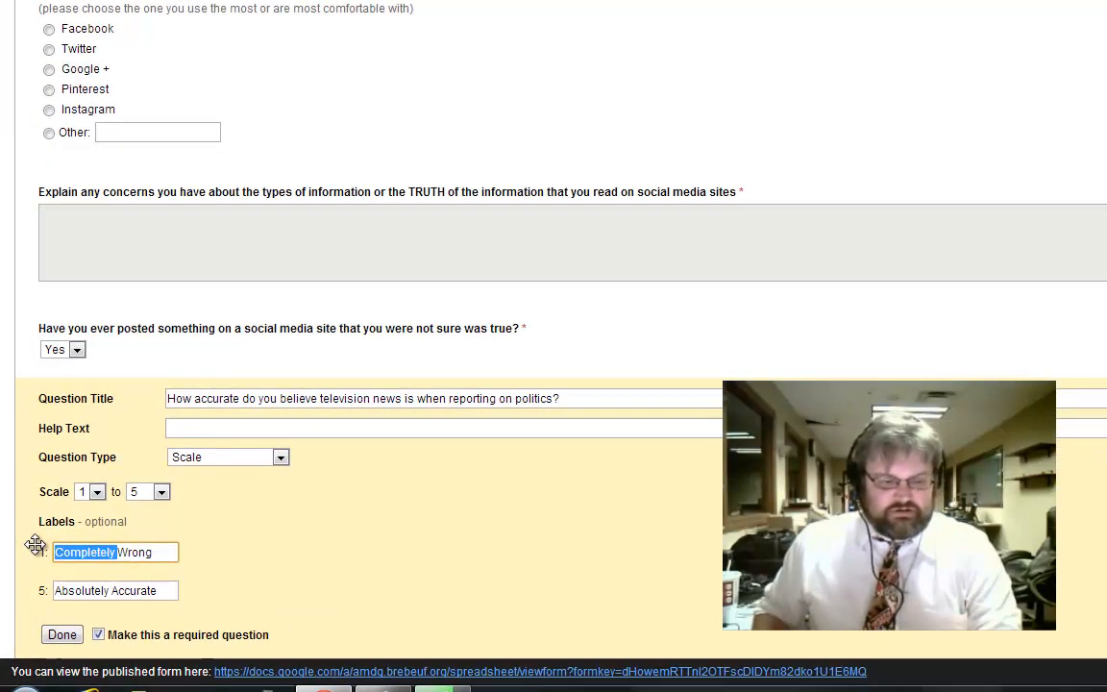
{"action": "key", "text": "BackSpace"}
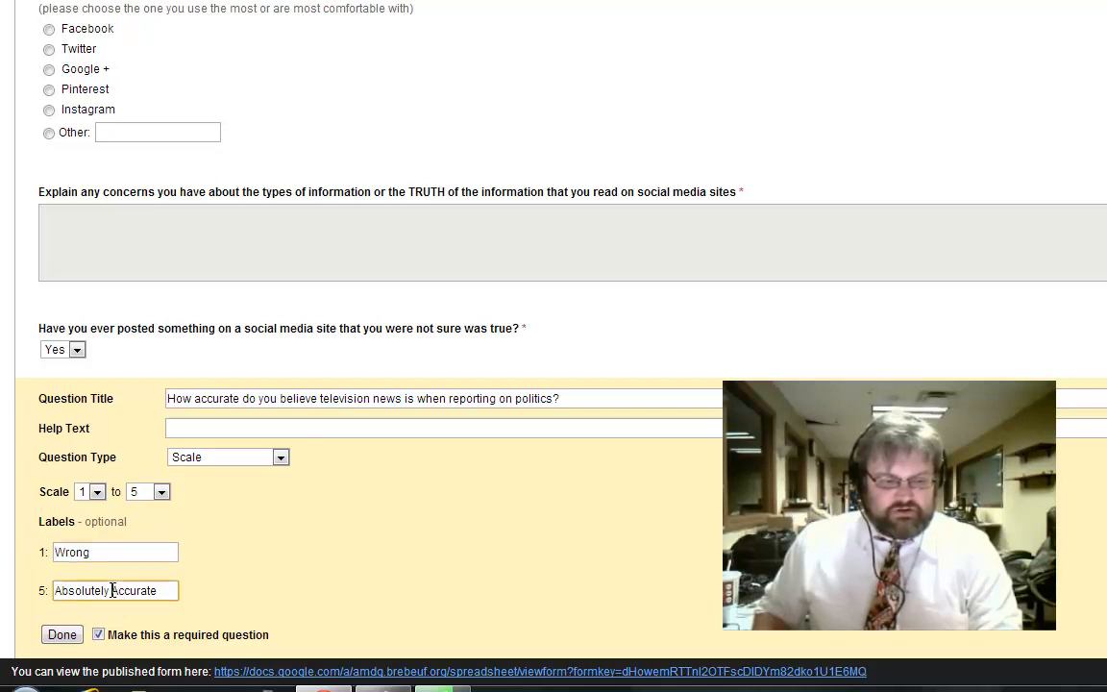
{"action": "left_click_drag", "start_coordinate": [112, 590], "coordinate": [35, 590]}
{"action": "key", "text": "BackSpace"}
{"action": "left_click", "coordinate": [61, 558]}
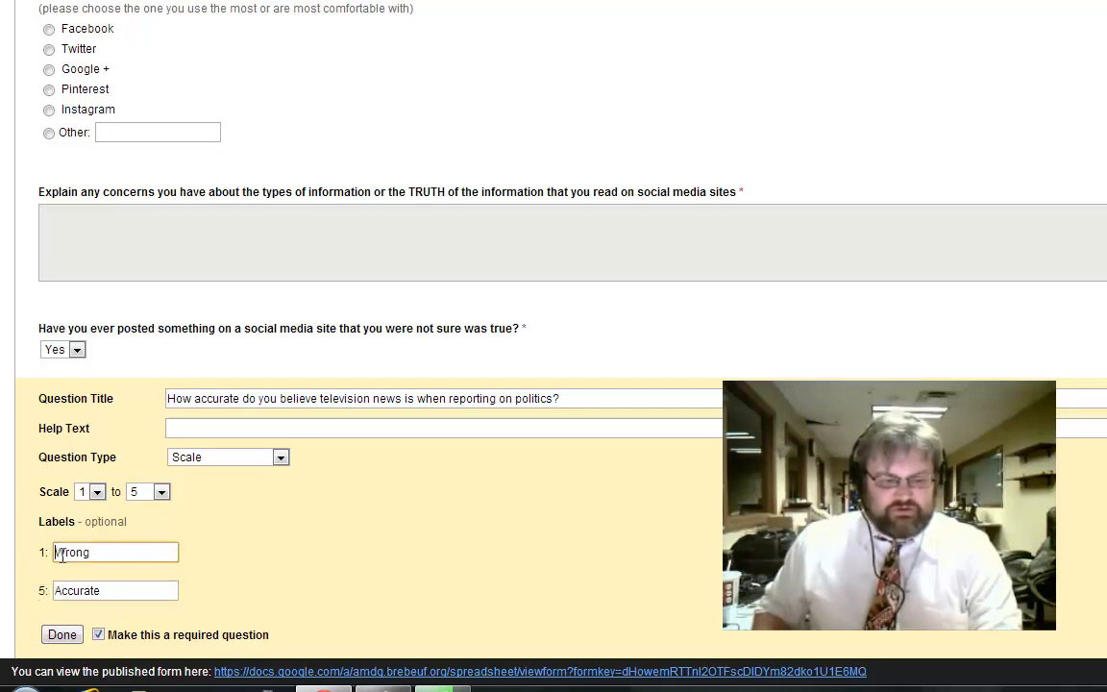
{"action": "type", "text": "stly"}
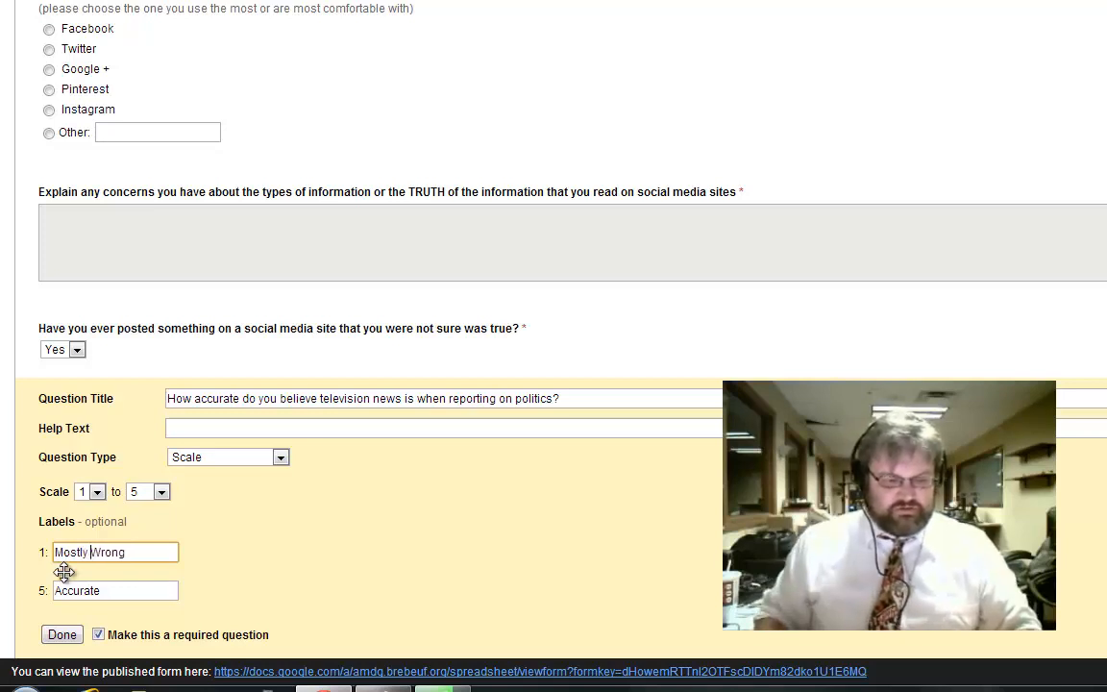
{"action": "left_click", "coordinate": [56, 590]}
{"action": "type", "text": "Mostly"}
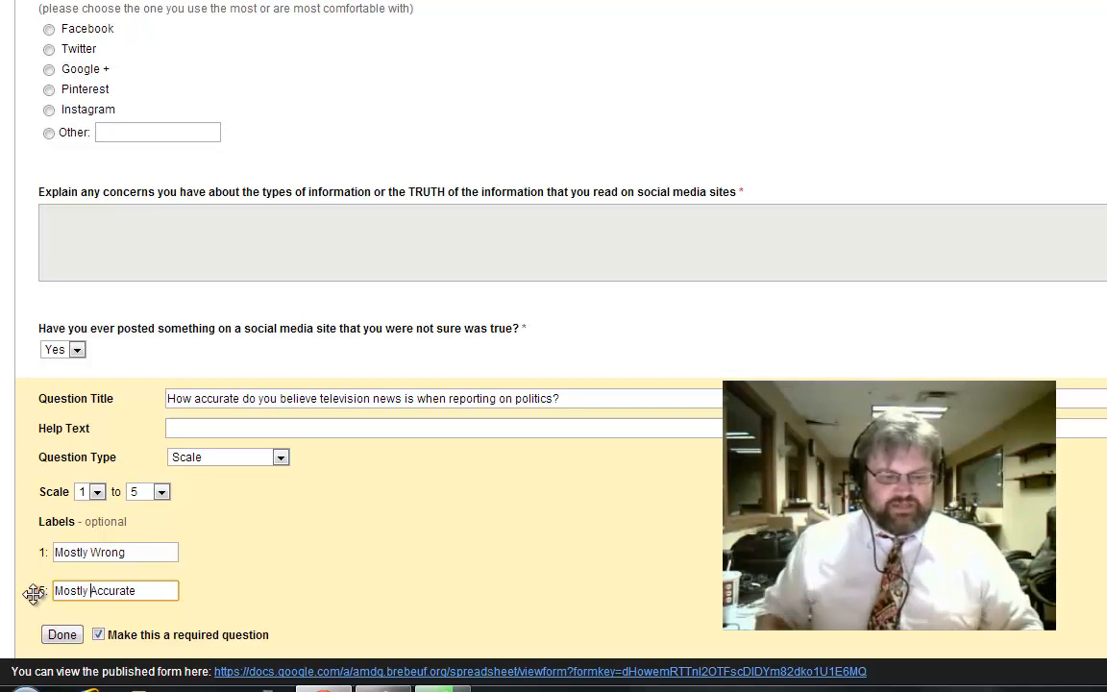
{"action": "left_click", "coordinate": [61, 634]}
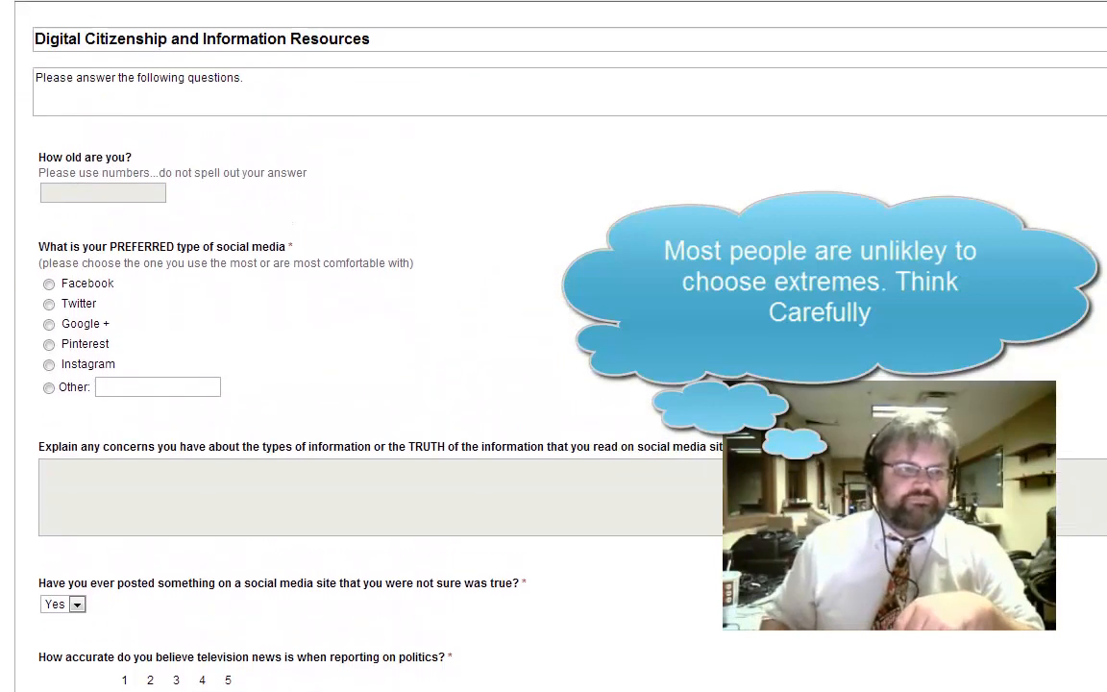
Add a grid question titled "What media source are you most likely to believe about current events?".
{"action": "left_click", "coordinate": [36, 2]}
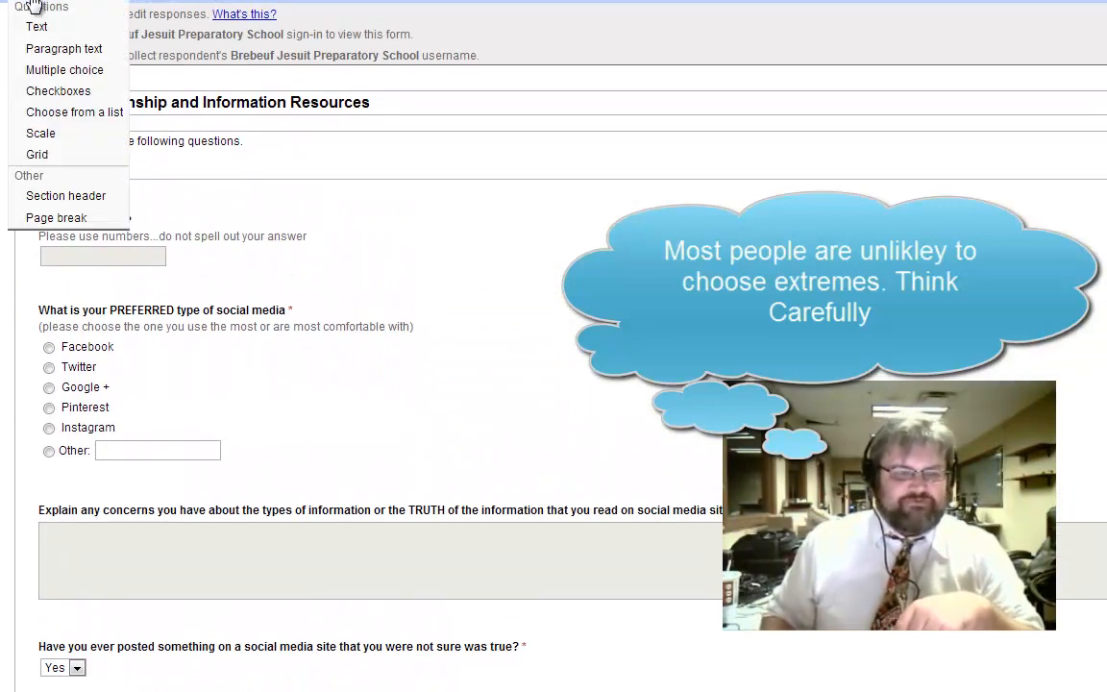
{"action": "left_click", "coordinate": [43, 151]}
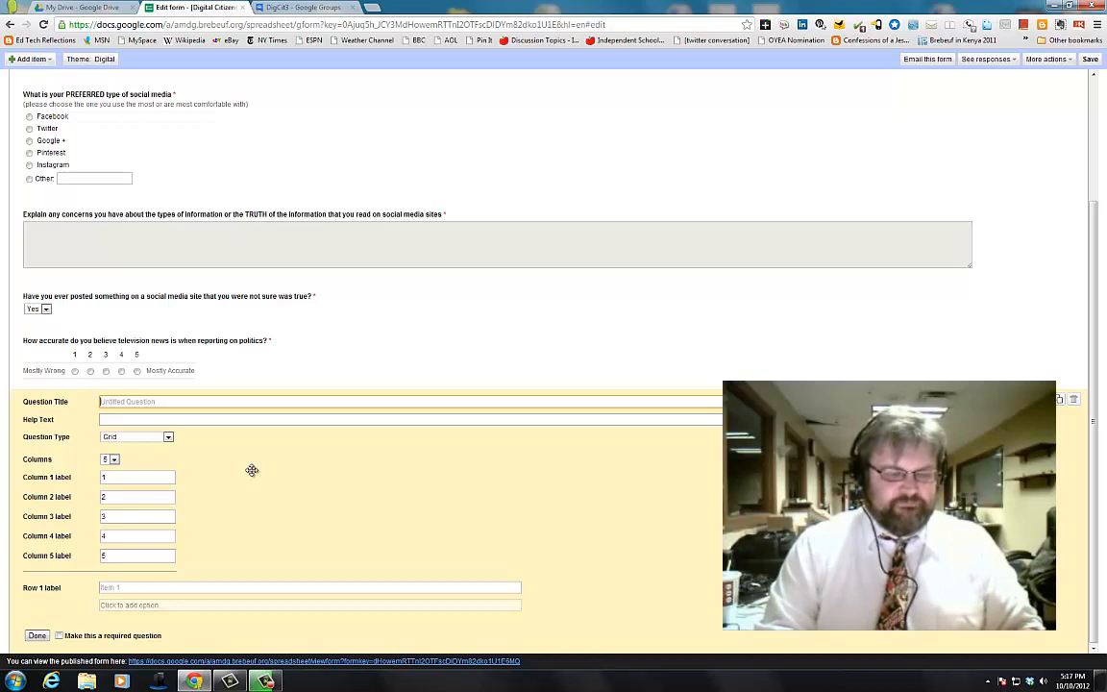
{"action": "type", "text": "What"}
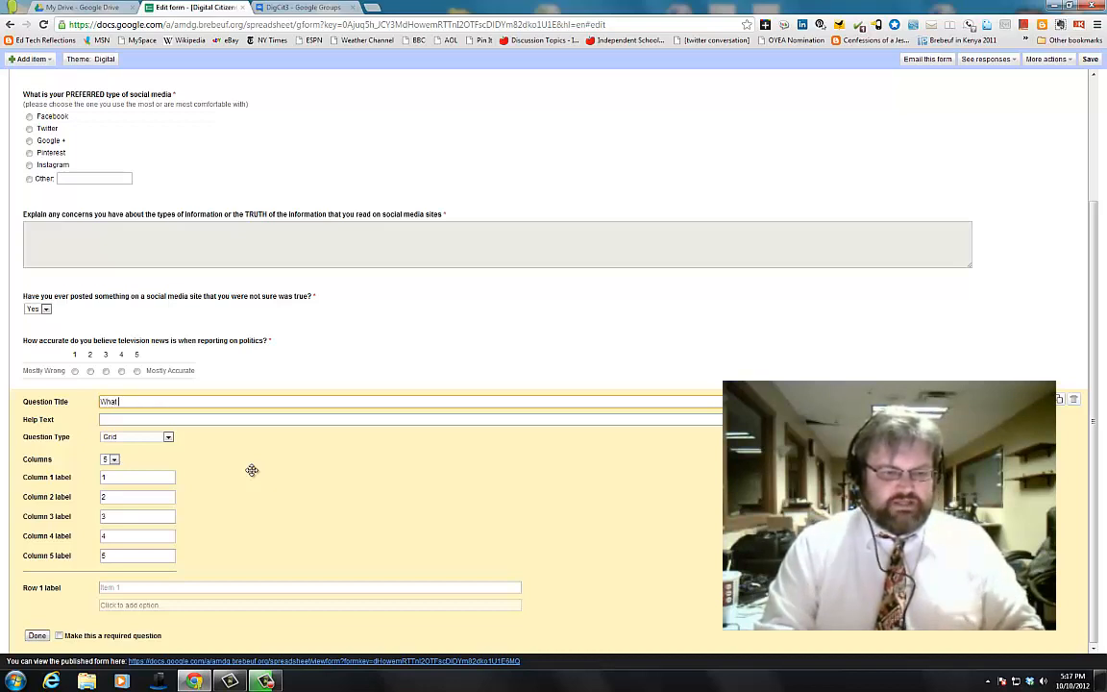
{"action": "type", "text": " source of news are"}
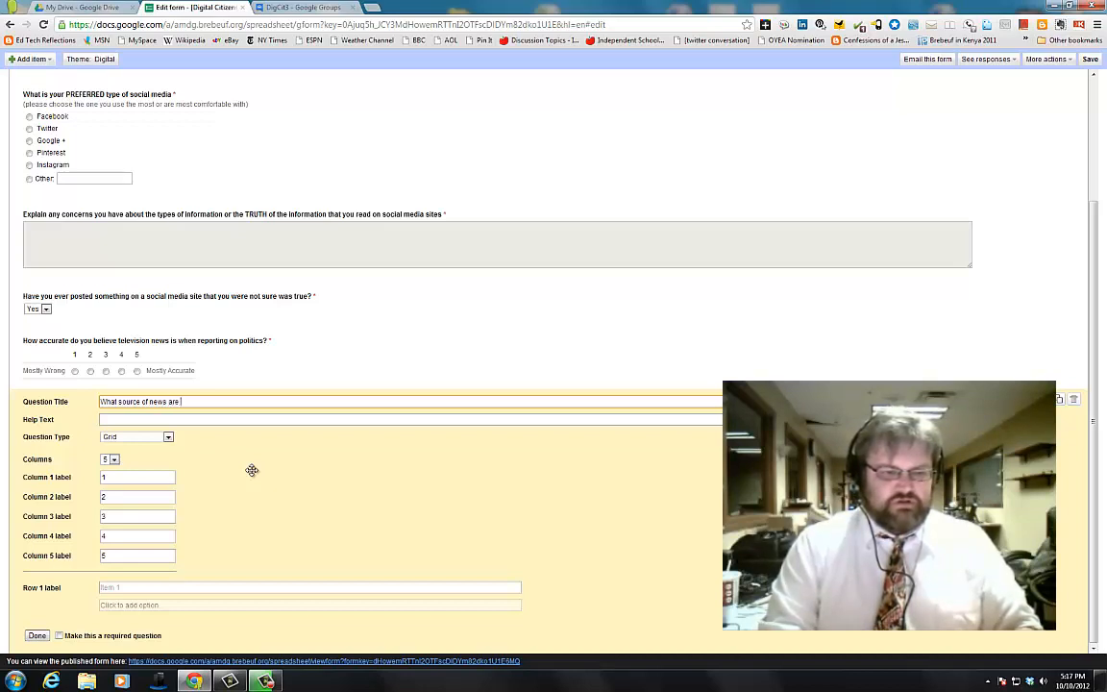
{"action": "key", "text": "BackSpace"}
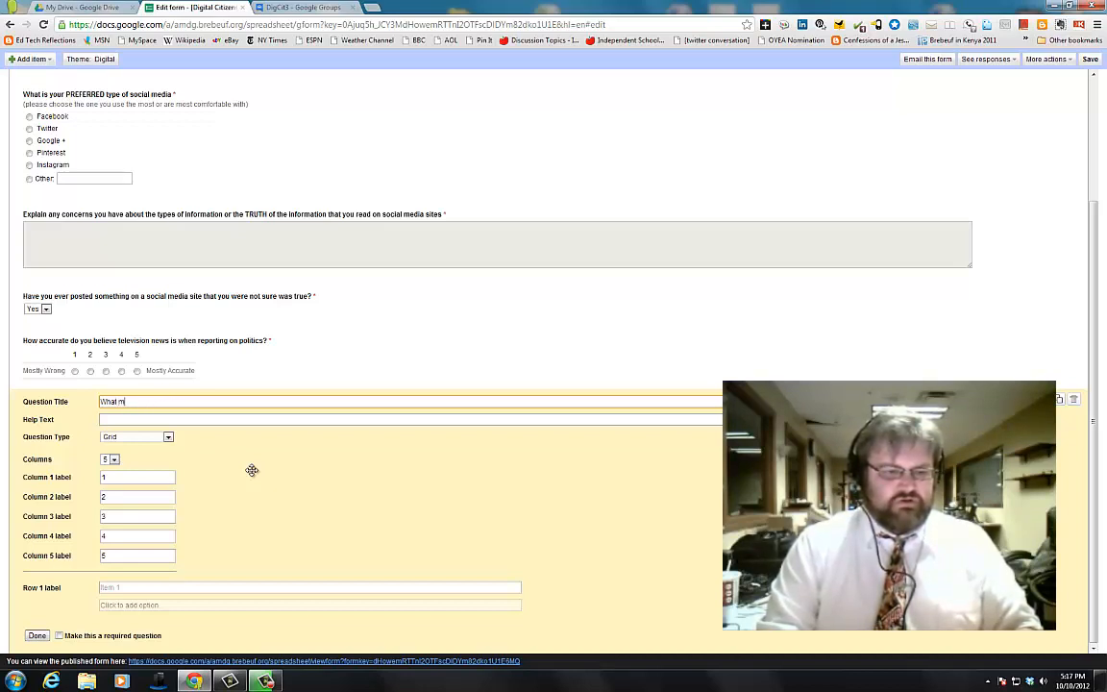
{"action": "type", "text": "media source "}
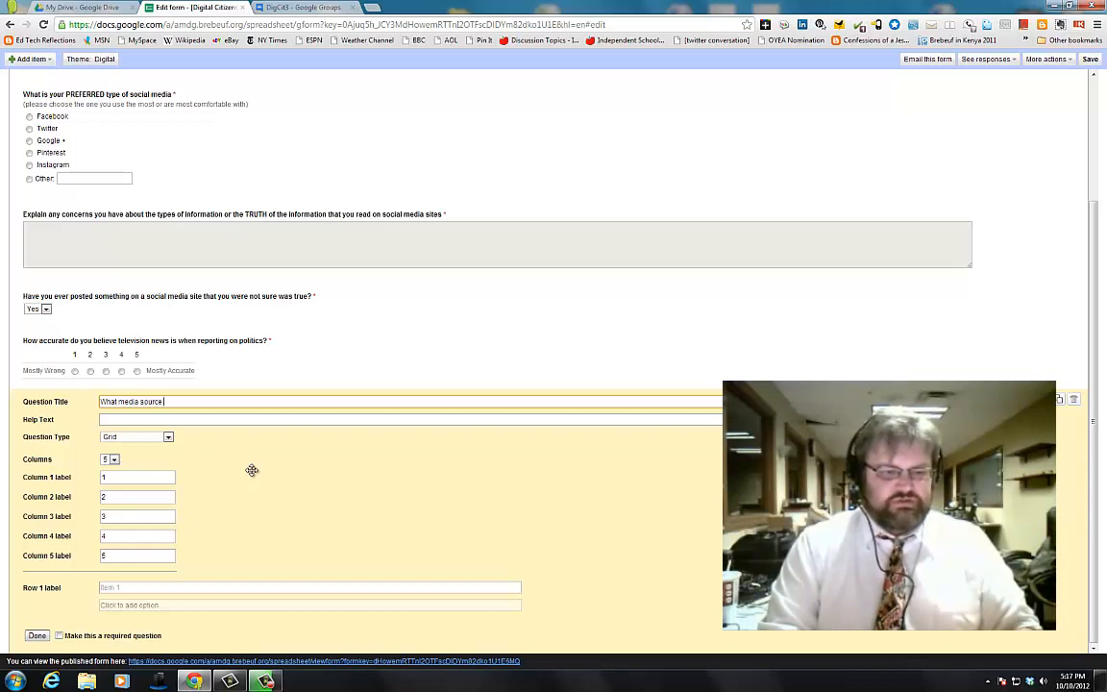
{"action": "type", "text": "are you most lik"}
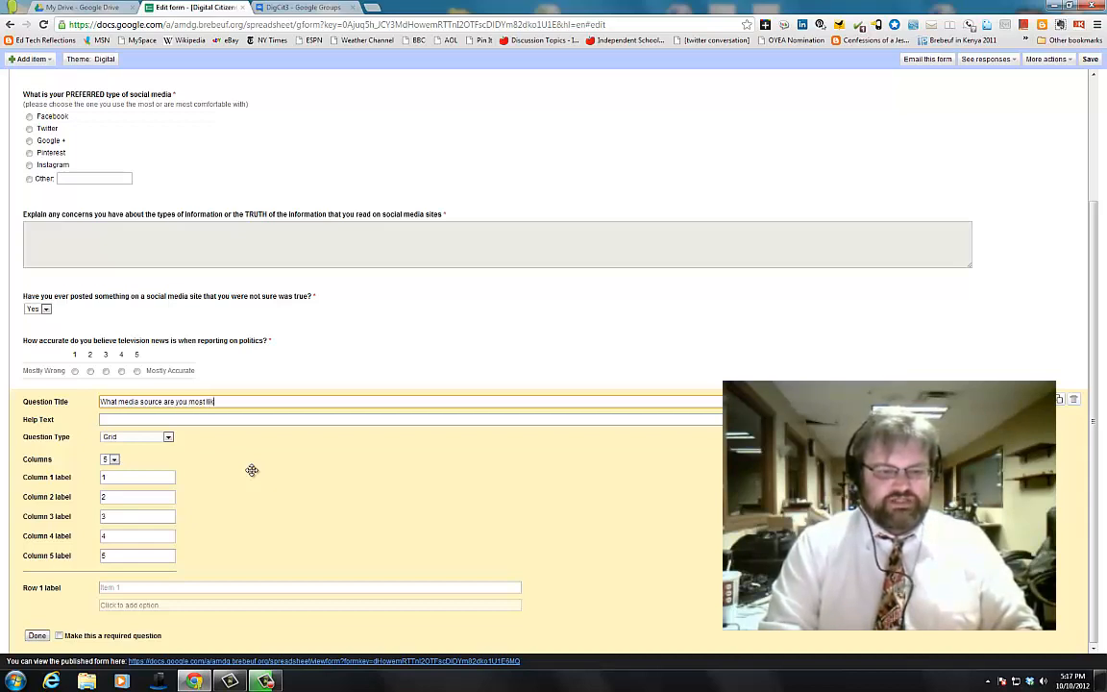
{"action": "type", "text": "ely to believe ab"}
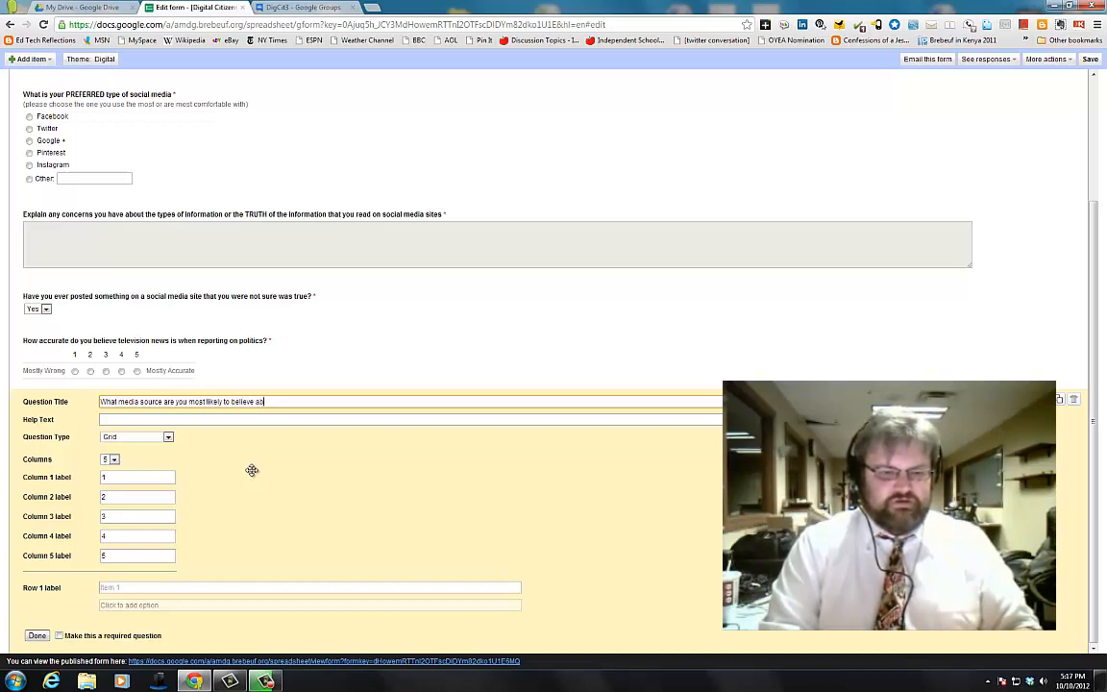
{"action": "type", "text": "out current e"}
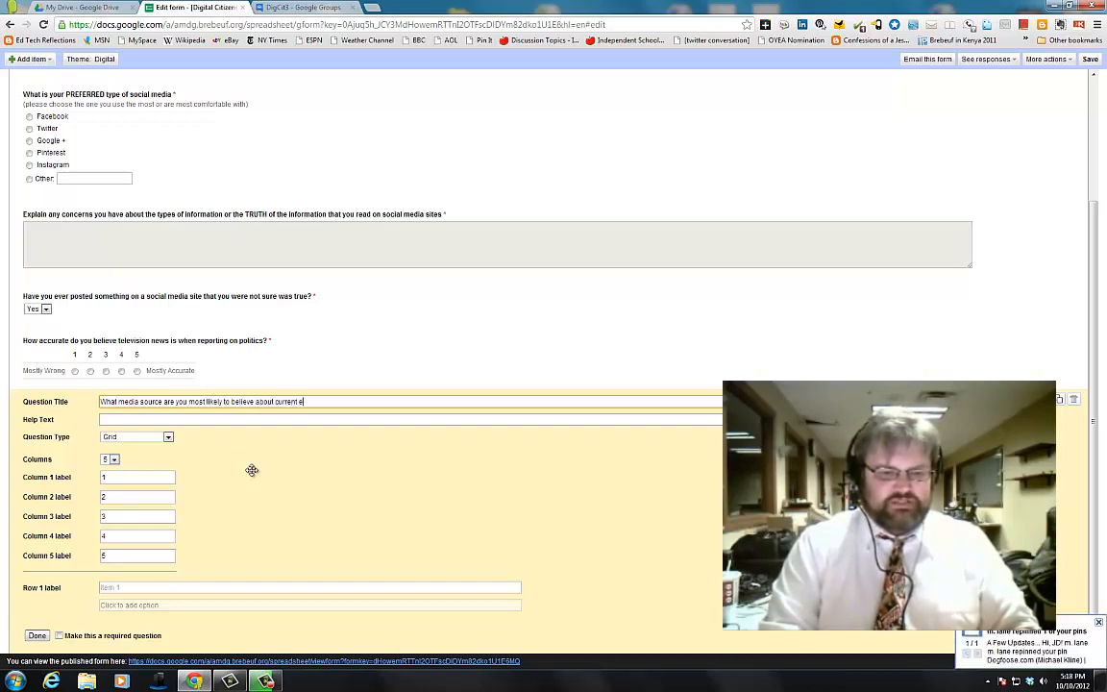
{"action": "type", "text": "vents?"}
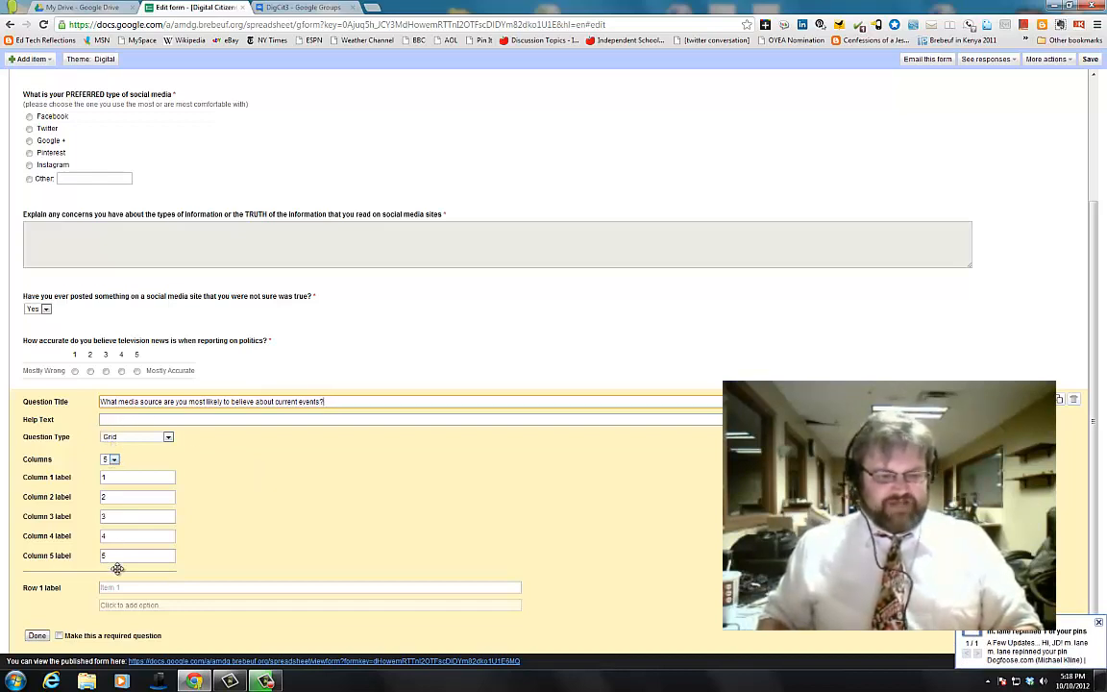
Label the grid question's five columns "Very likely", "likely", "undecided", "not likely" and "doubtful", in that order.
{"action": "left_click", "coordinate": [126, 478]}
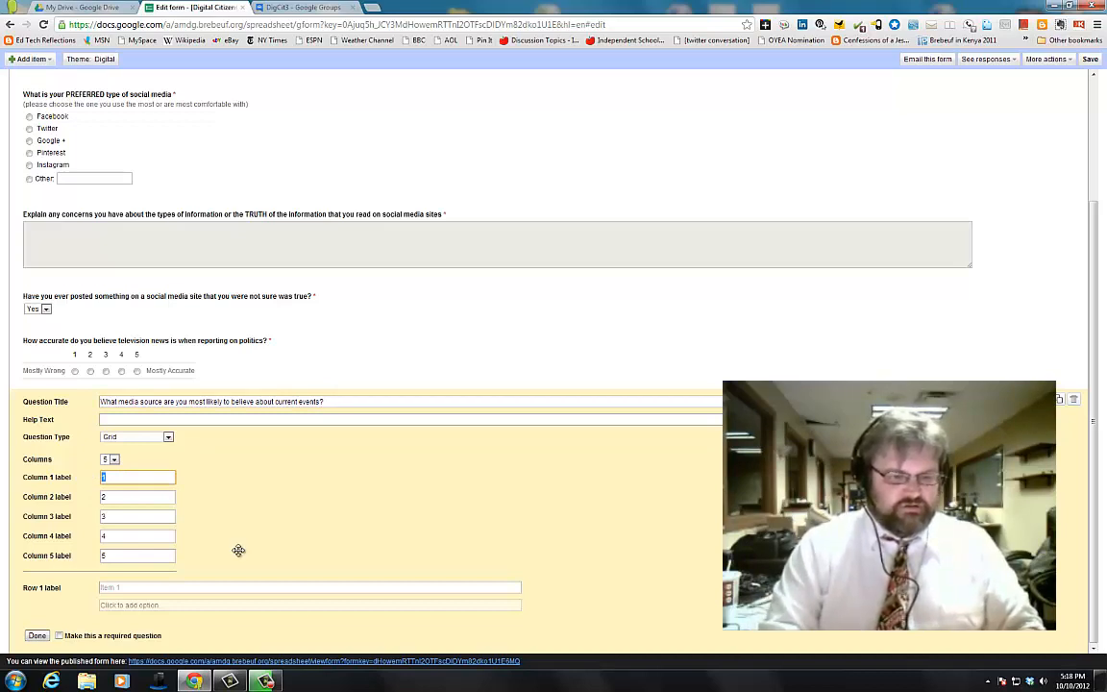
{"action": "type", "text": "Ver"}
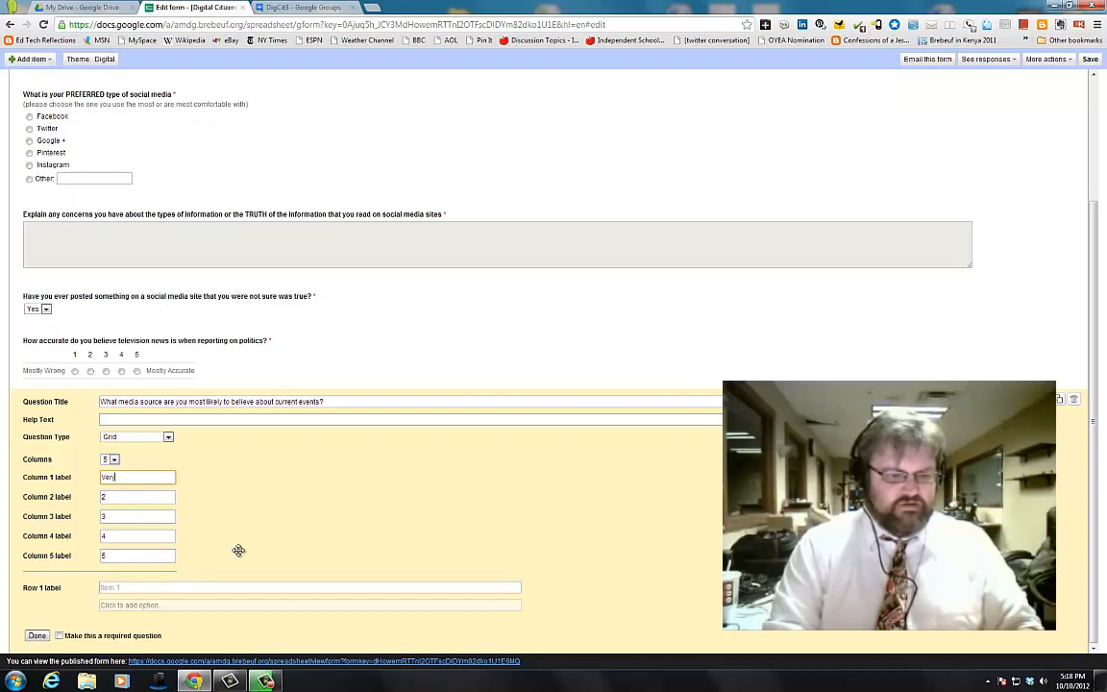
{"action": "type", "text": "y likely"}
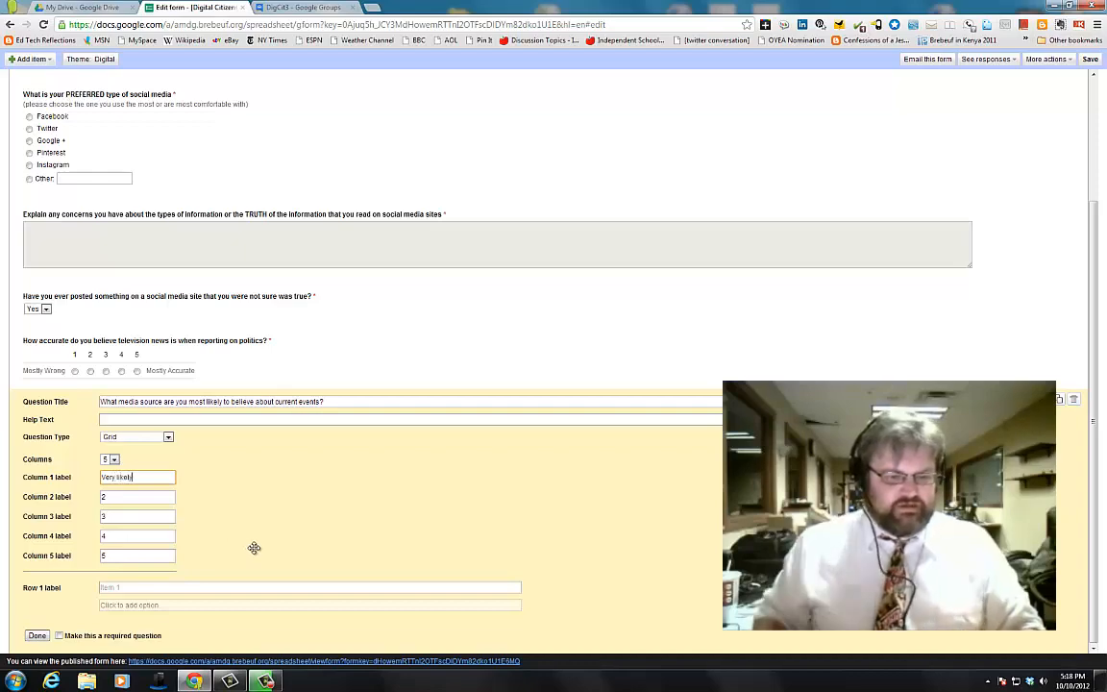
{"action": "key", "text": "Tab"}
{"action": "type", "text": "likel"}
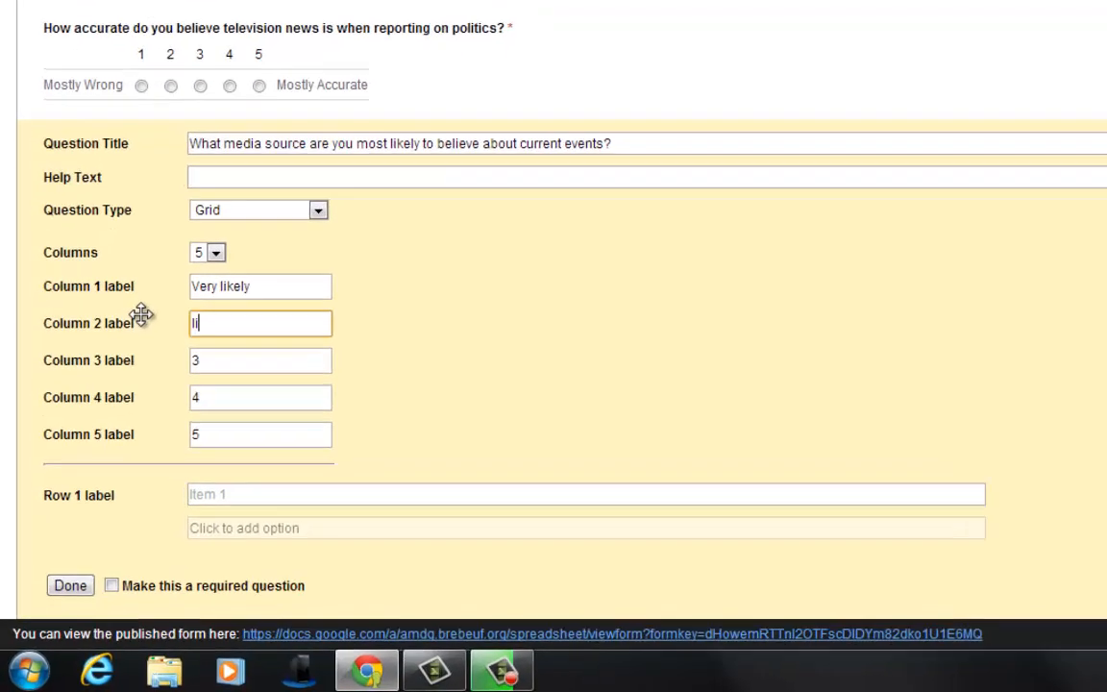
{"action": "key", "text": "Tab"}
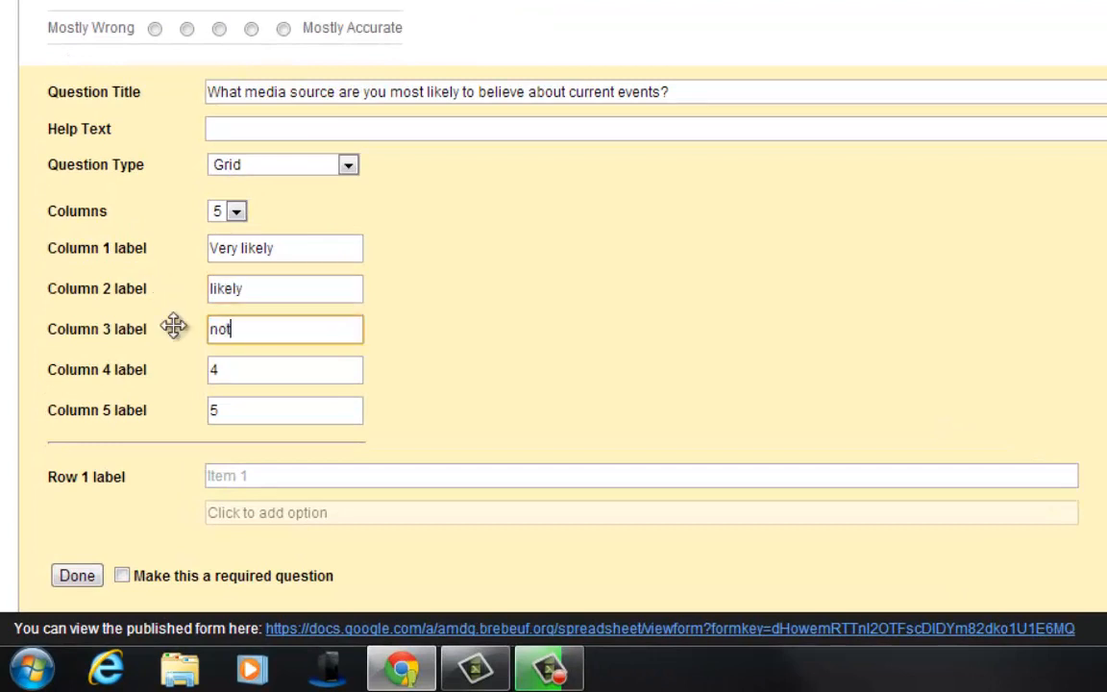
{"action": "type", "text": "not likely"}
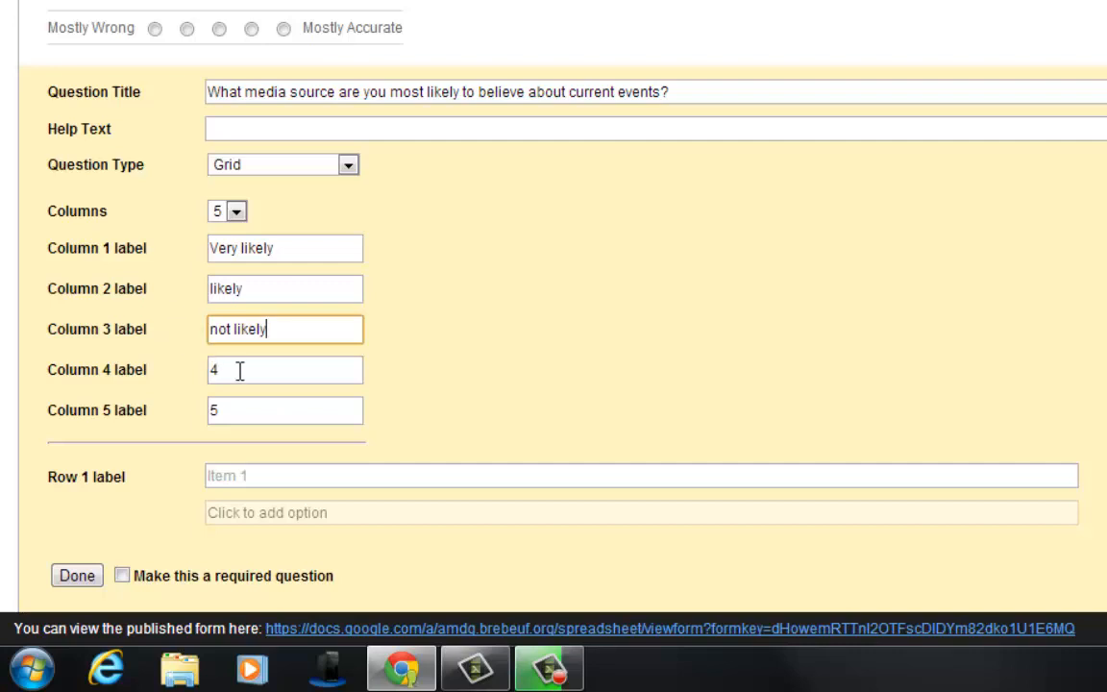
{"action": "key", "text": "Tab"}
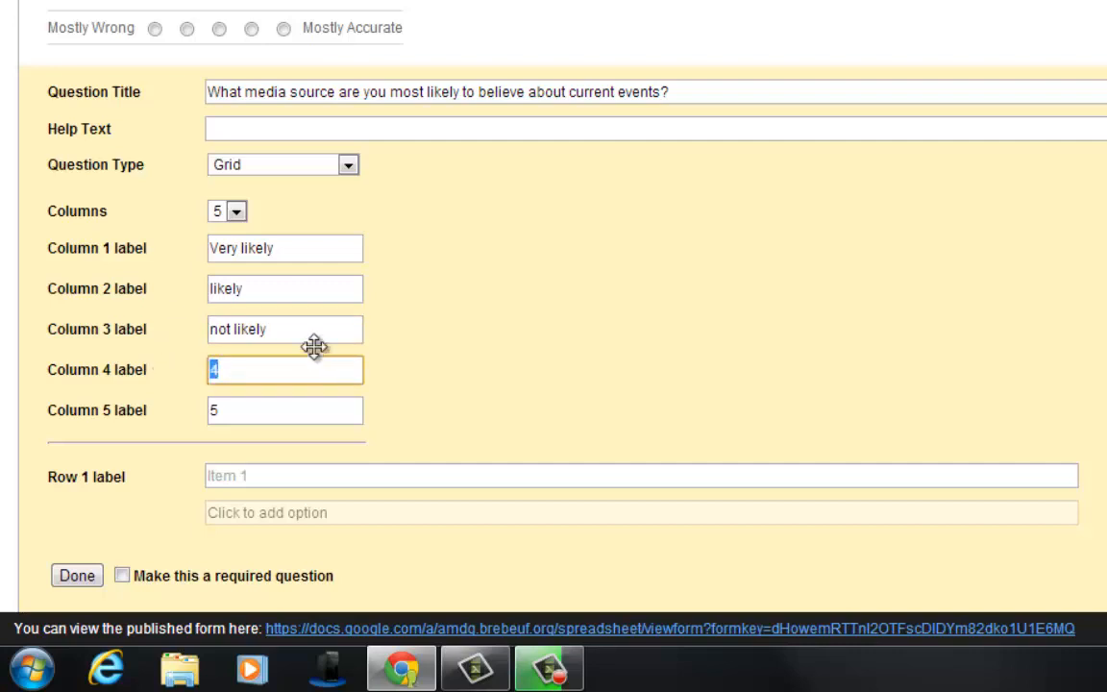
{"action": "left_click_drag", "start_coordinate": [307, 329], "coordinate": [195, 326]}
{"action": "type", "text": "un"}
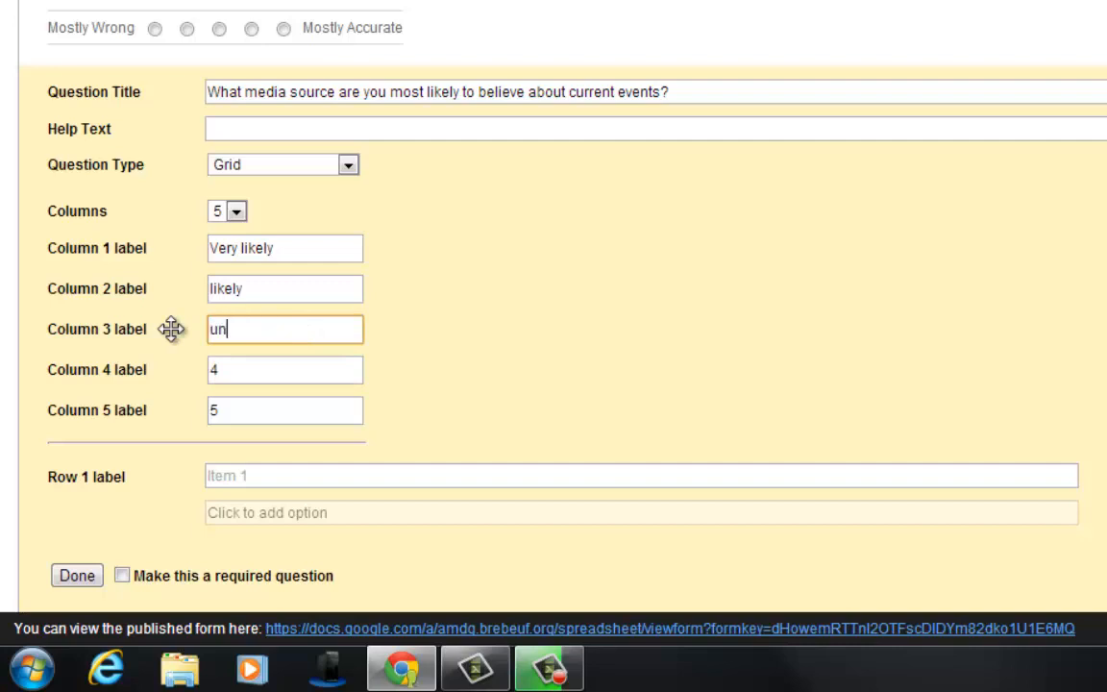
{"action": "type", "text": "decided"}
{"action": "left_click_drag", "start_coordinate": [239, 369], "coordinate": [189, 370]}
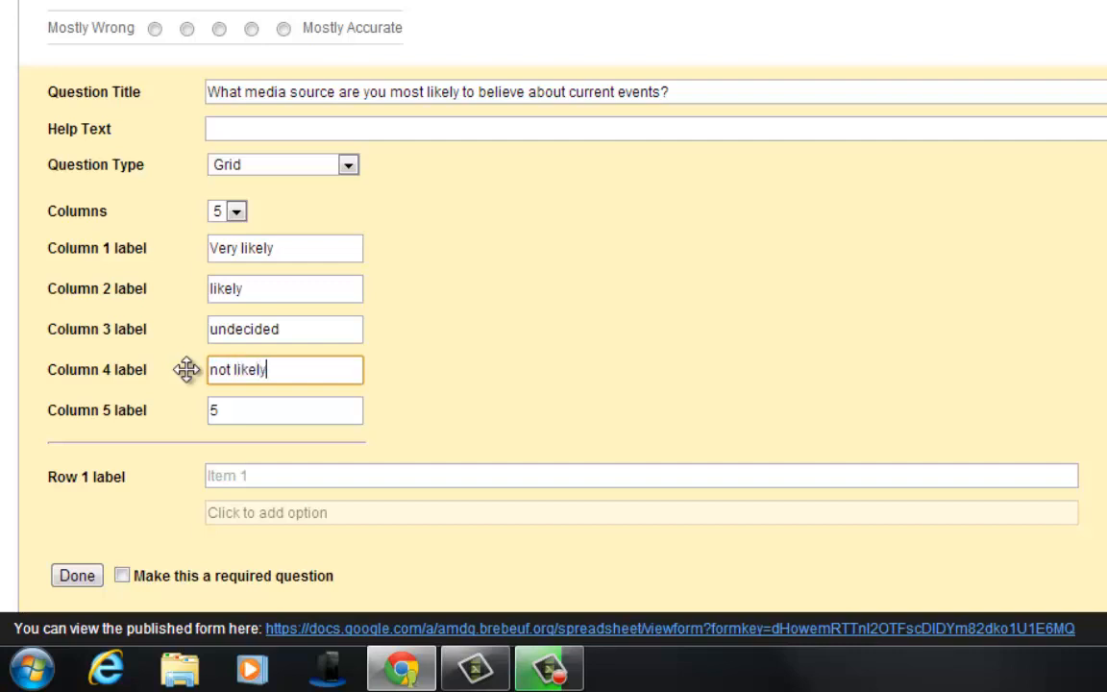
{"action": "left_click_drag", "start_coordinate": [250, 412], "coordinate": [134, 413]}
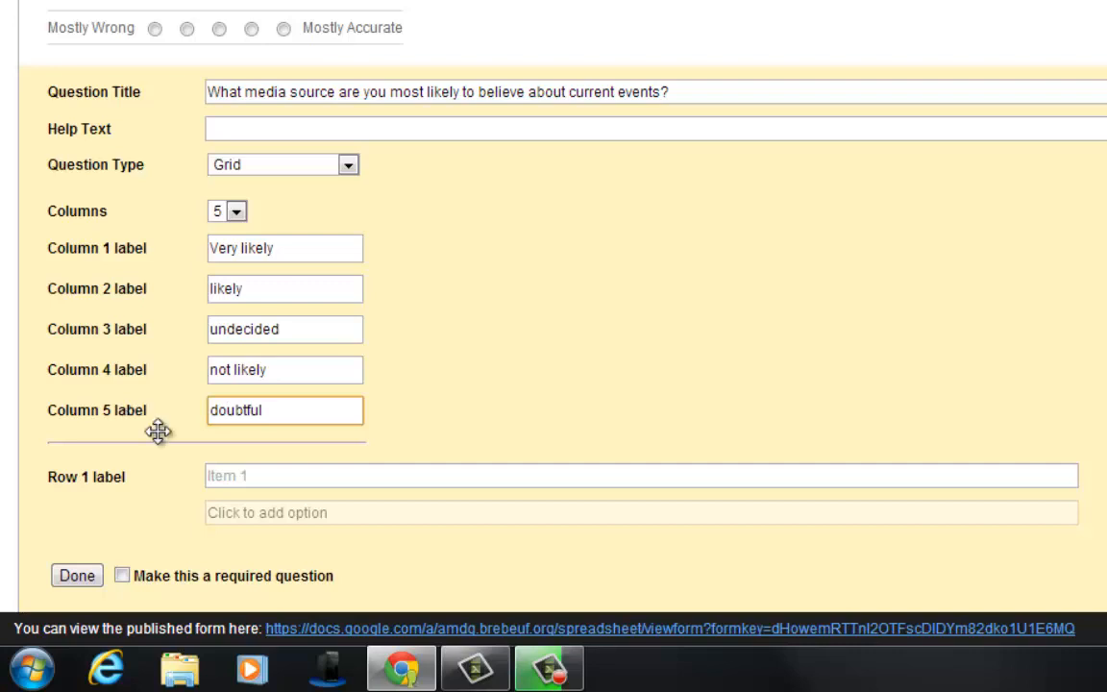
Label the grid question's first three rows "Television News", "Internet News Site" and "Blog".
{"action": "left_click", "coordinate": [233, 477]}
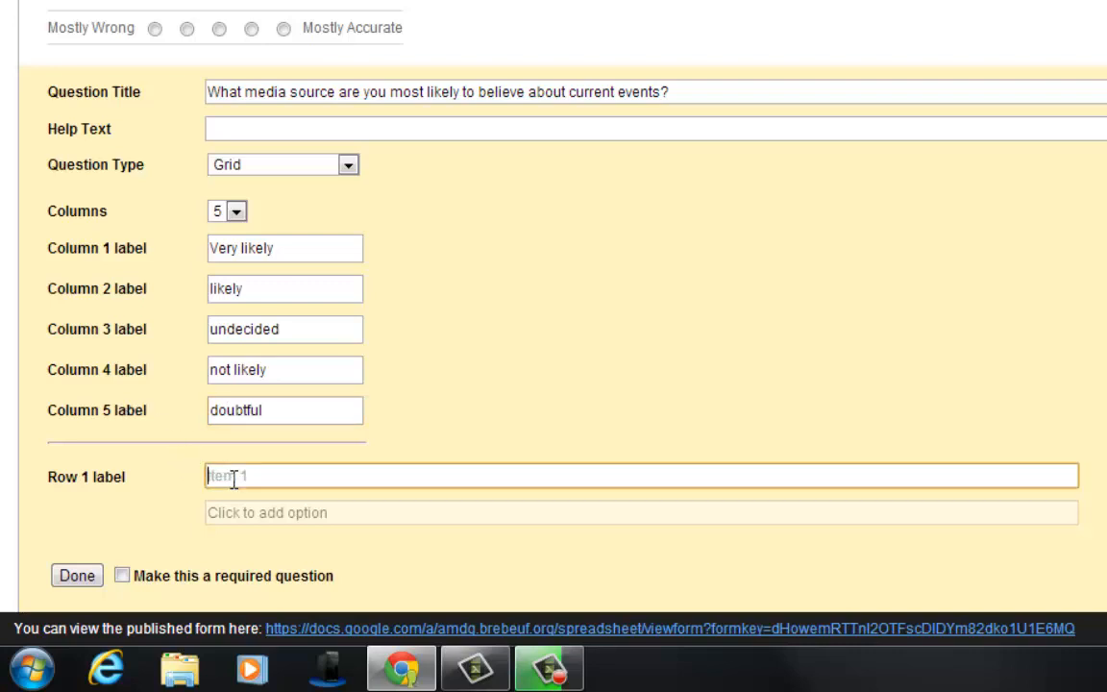
{"action": "type", "text": "Television News"}
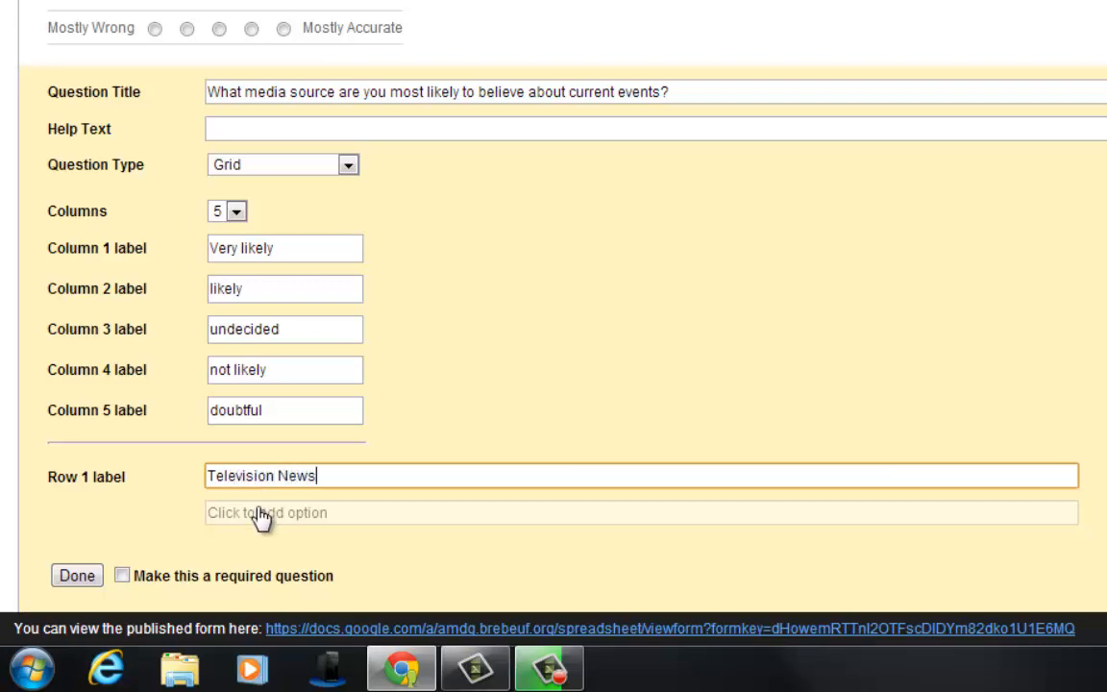
{"action": "left_click", "coordinate": [262, 513]}
{"action": "type", "text": "Internet News"}
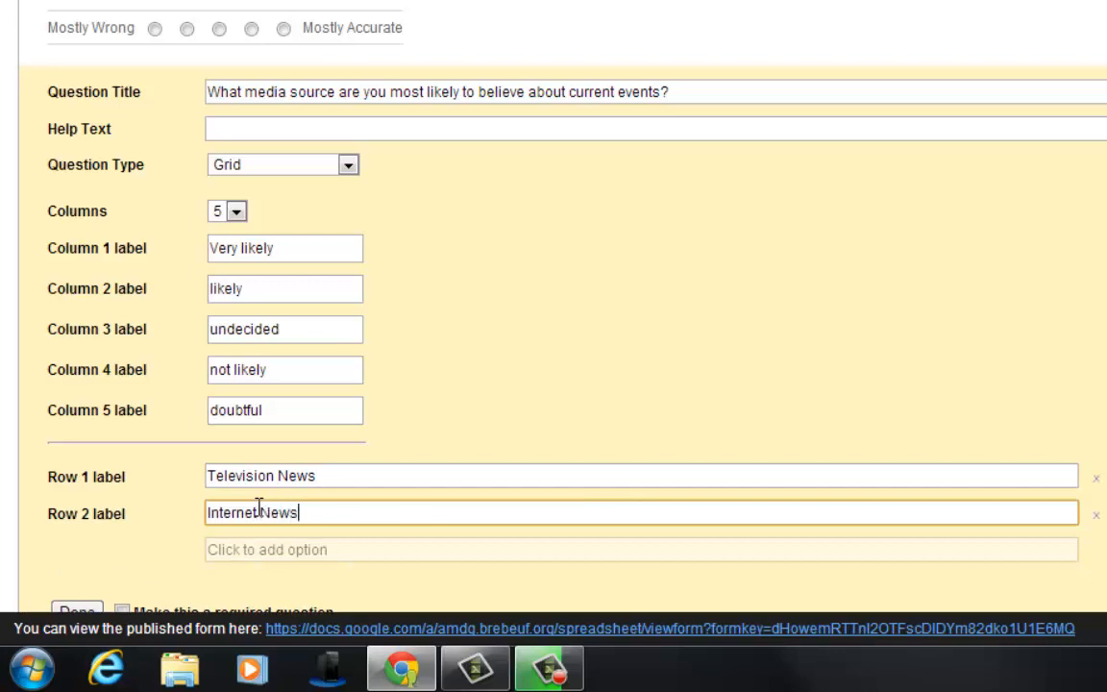
{"action": "type", "text": " Site"}
{"action": "left_click", "coordinate": [234, 546]}
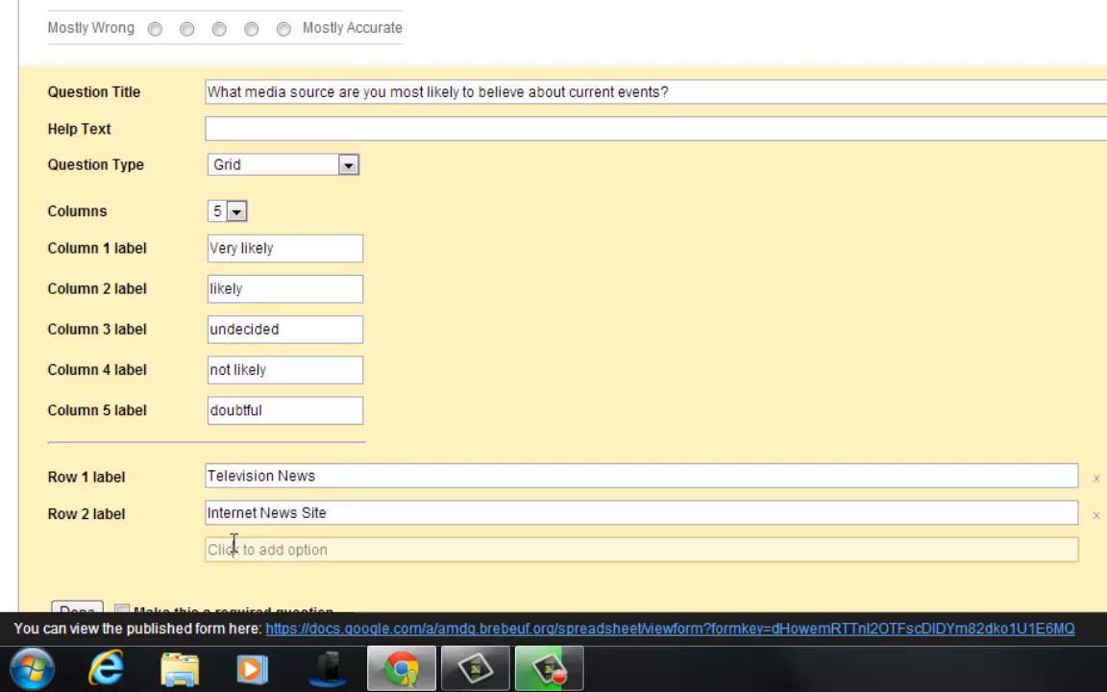
{"action": "type", "text": "Blog"}
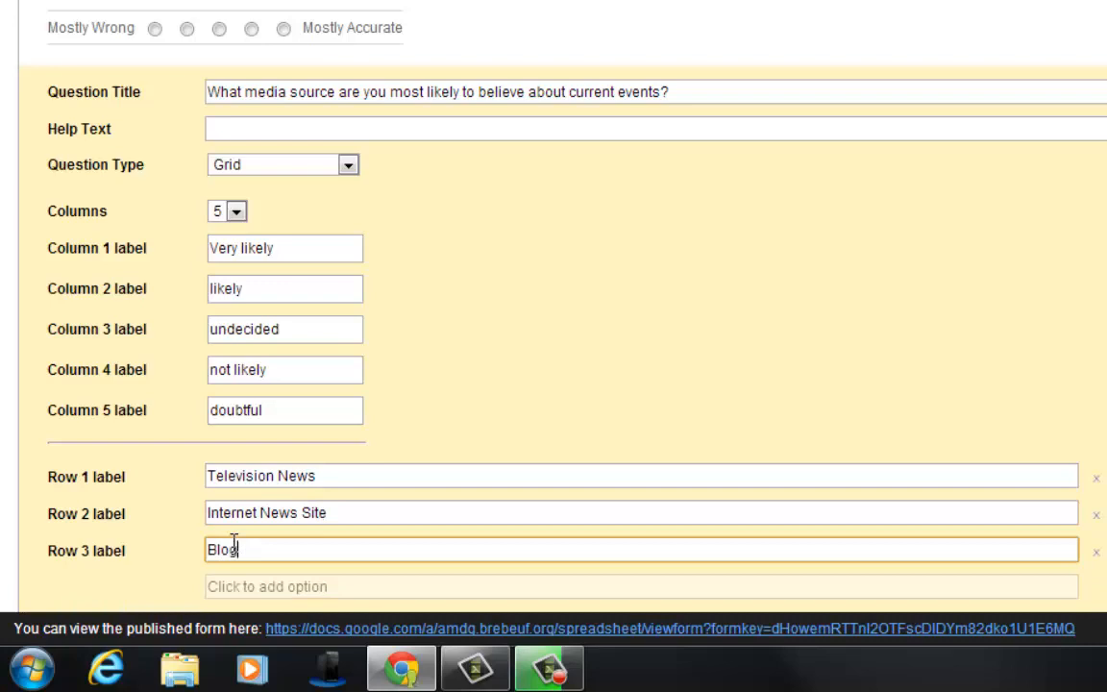
Add a fourth row to the grid question labelled "Facebook/Twitter/Other Social Media".
{"action": "left_click", "coordinate": [220, 585]}
{"action": "type", "text": "F"}
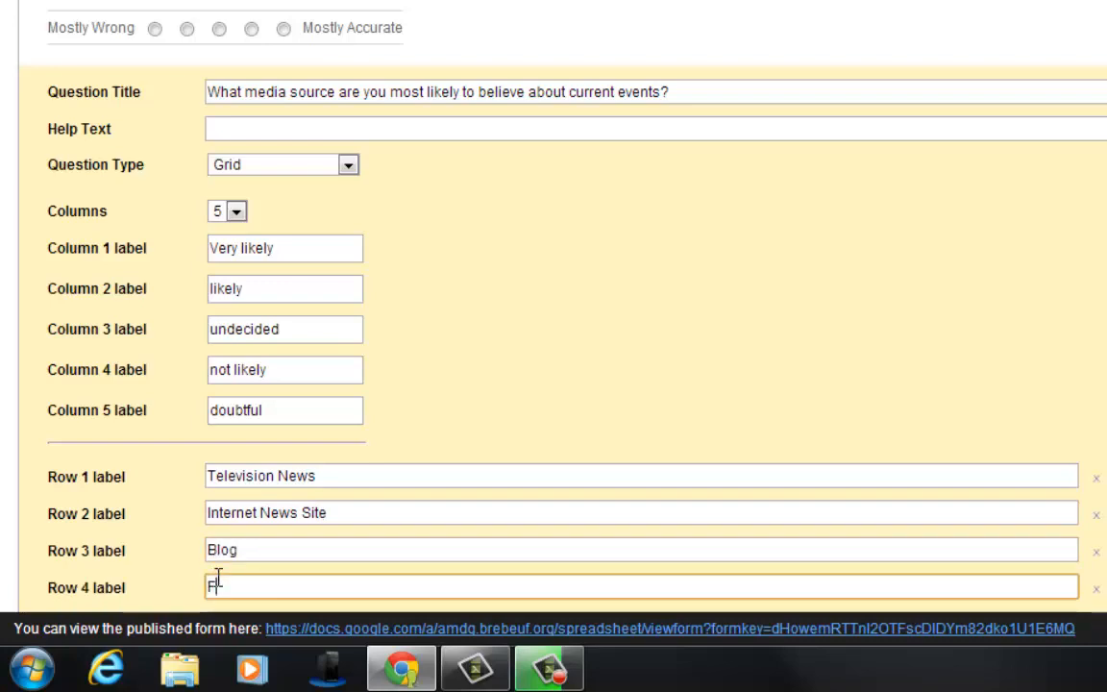
{"action": "type", "text": "acebook/"}
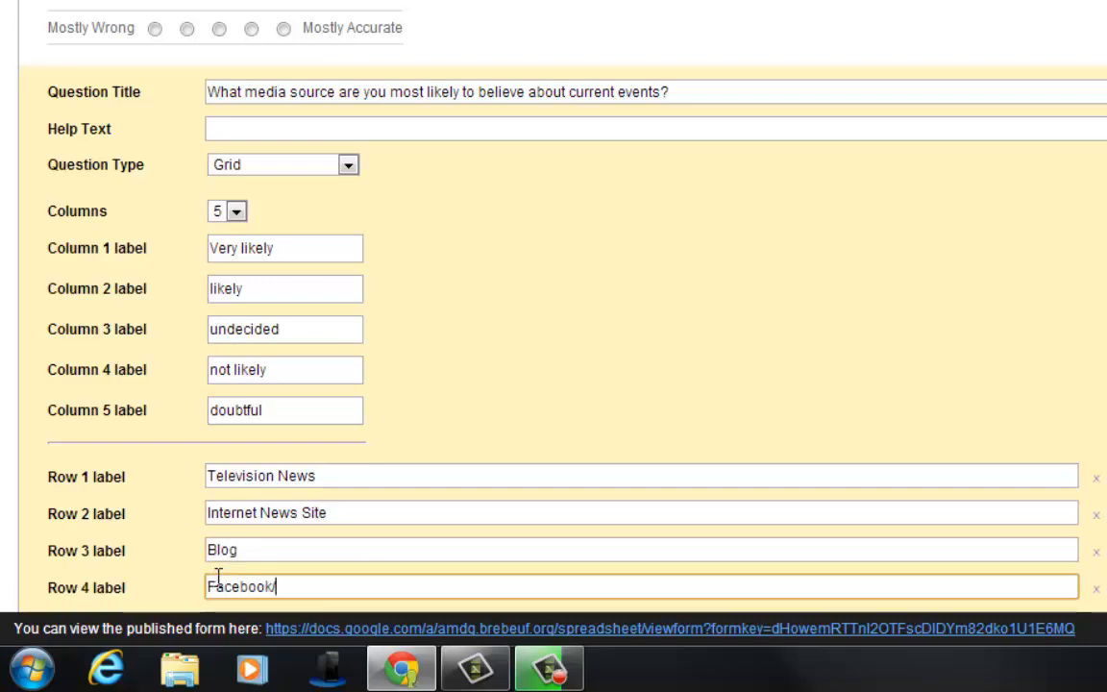
{"action": "type", "text": "Twitter/Ot"}
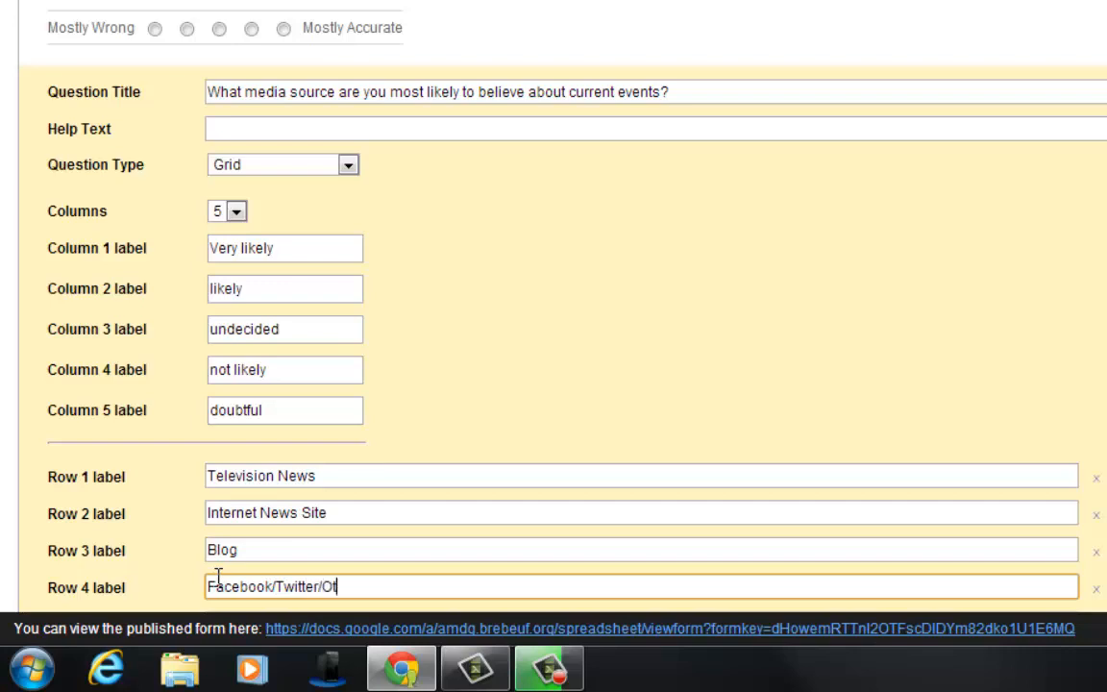
{"action": "type", "text": "her Social M"}
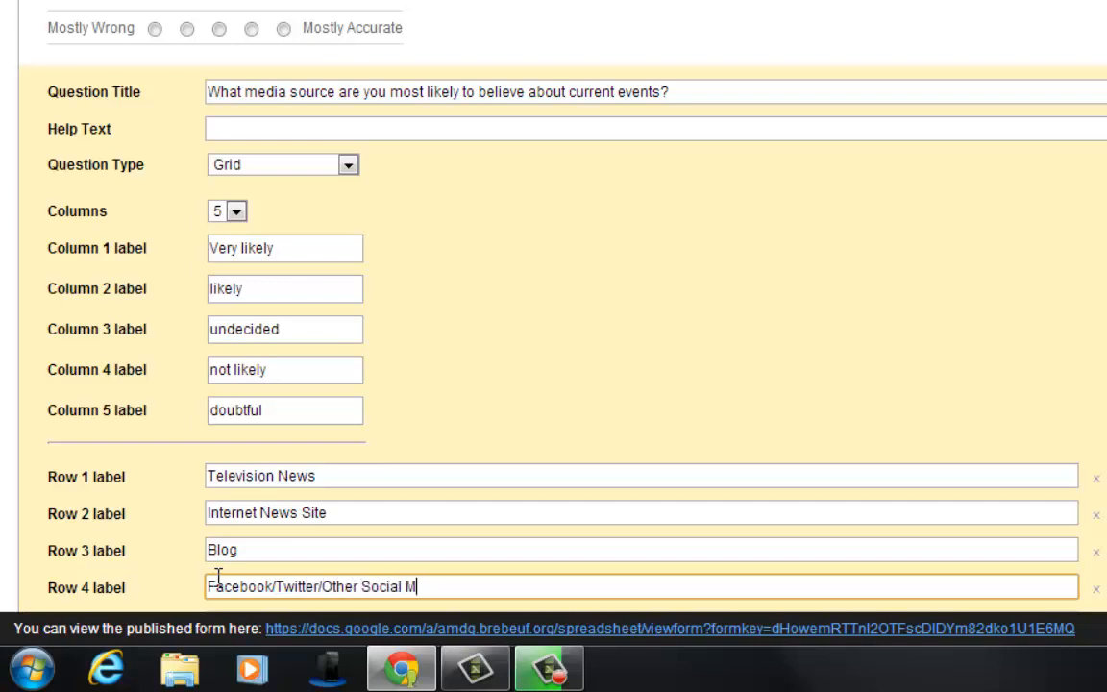
{"action": "type", "text": "edia"}
Add a fifth and a sixth row to the grid question labelled "Newspaper" and "Refereed Journal".
{"action": "scroll", "coordinate": [675, 417], "scroll_direction": "down", "scroll_amount": 1}
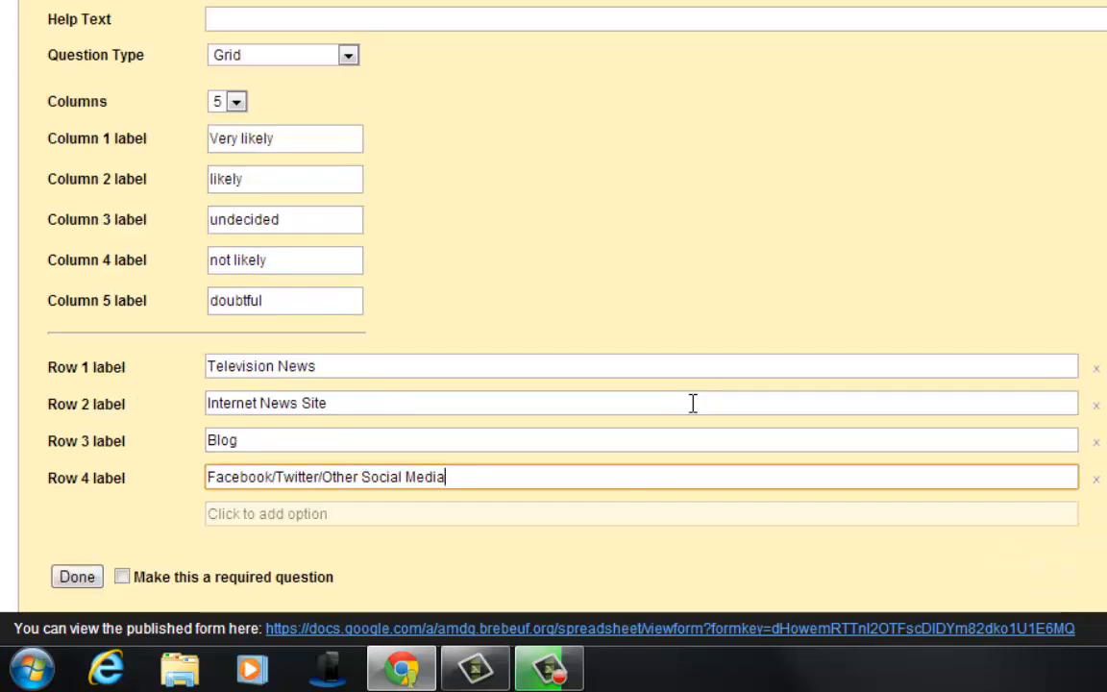
{"action": "left_click", "coordinate": [412, 516]}
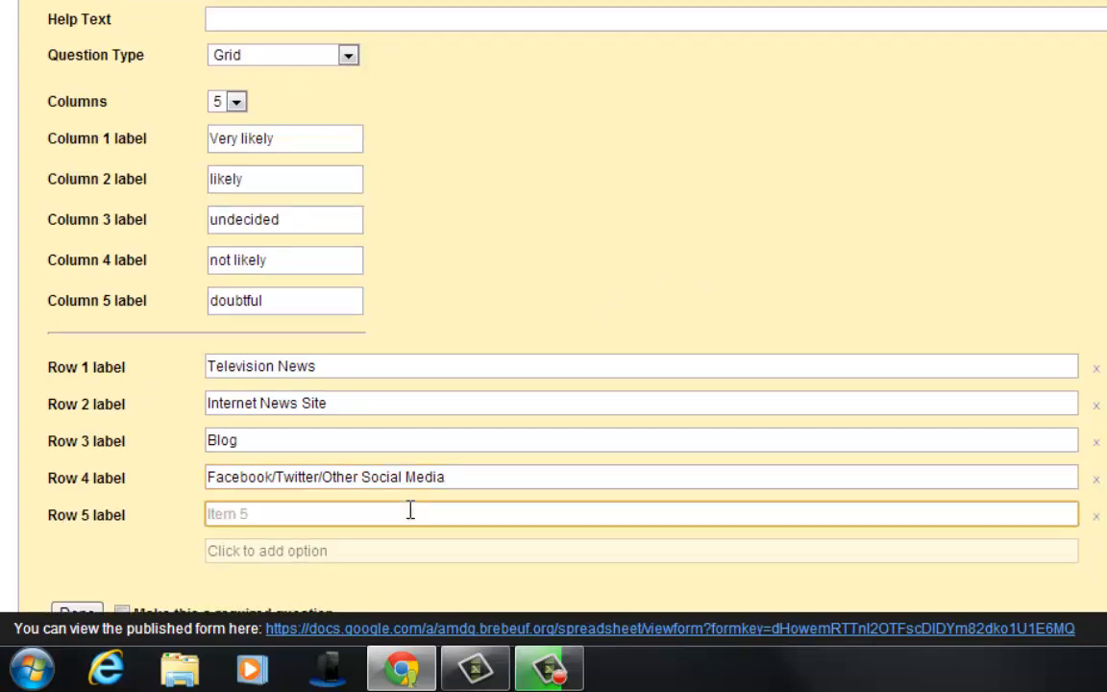
{"action": "type", "text": "Newspaper"}
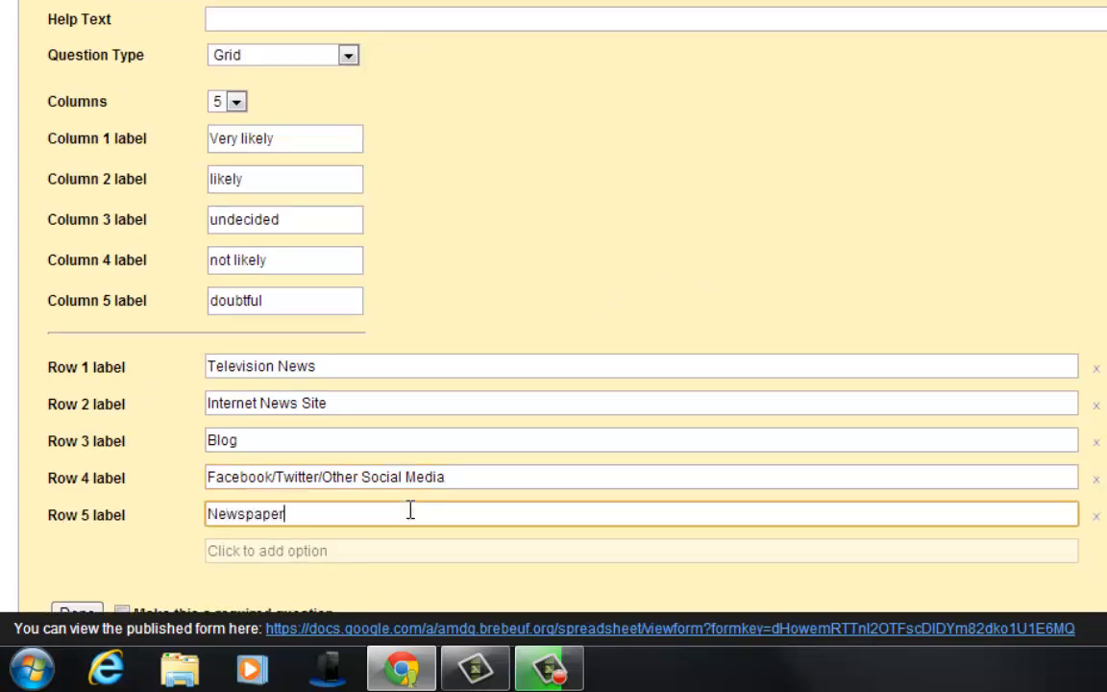
{"action": "left_click", "coordinate": [250, 553]}
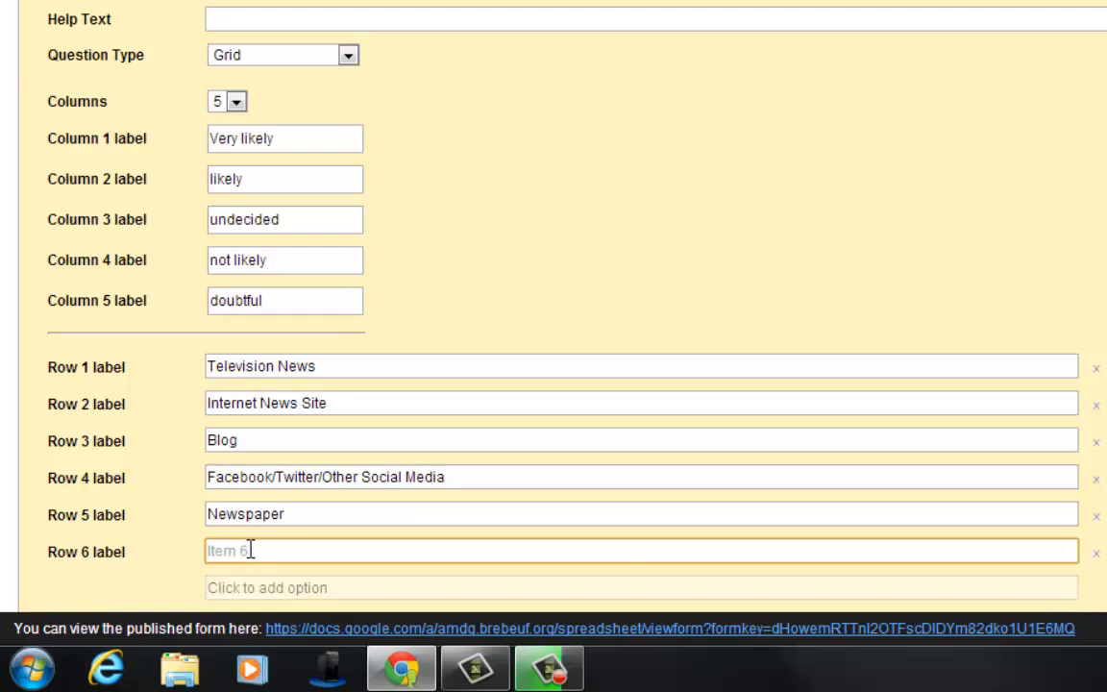
{"action": "type", "text": "Refer"}
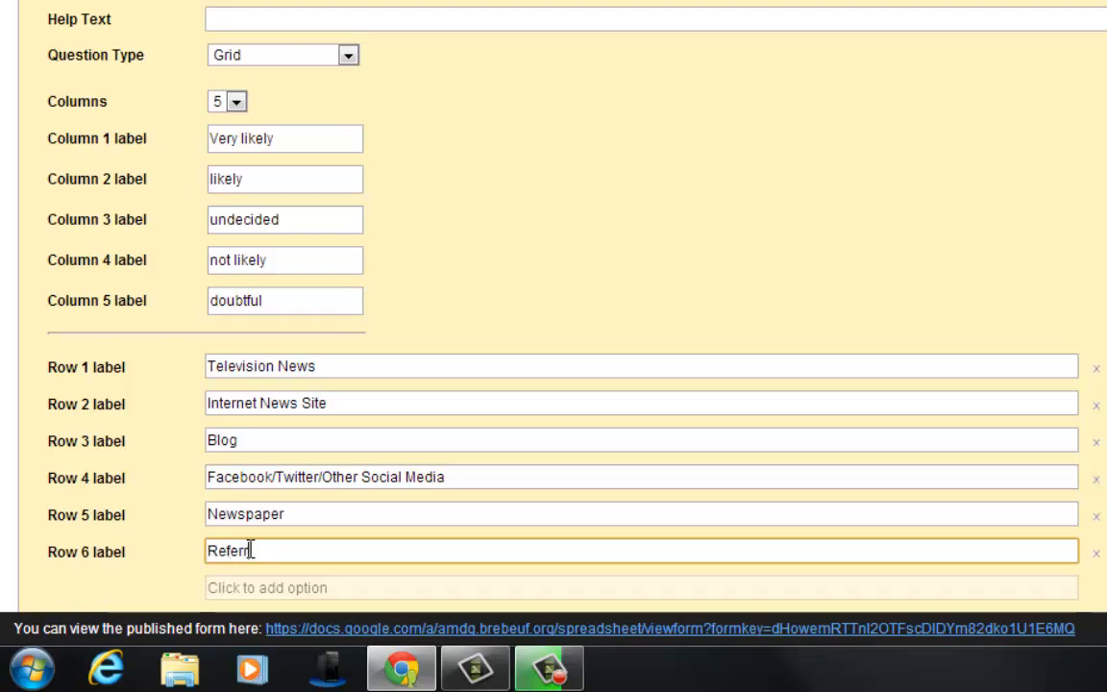
{"action": "type", "text": "eed Journal"}
Make the grid question about believable media sources required and finish editing it.
{"action": "scroll", "coordinate": [447, 424], "scroll_direction": "down", "scroll_amount": 2}
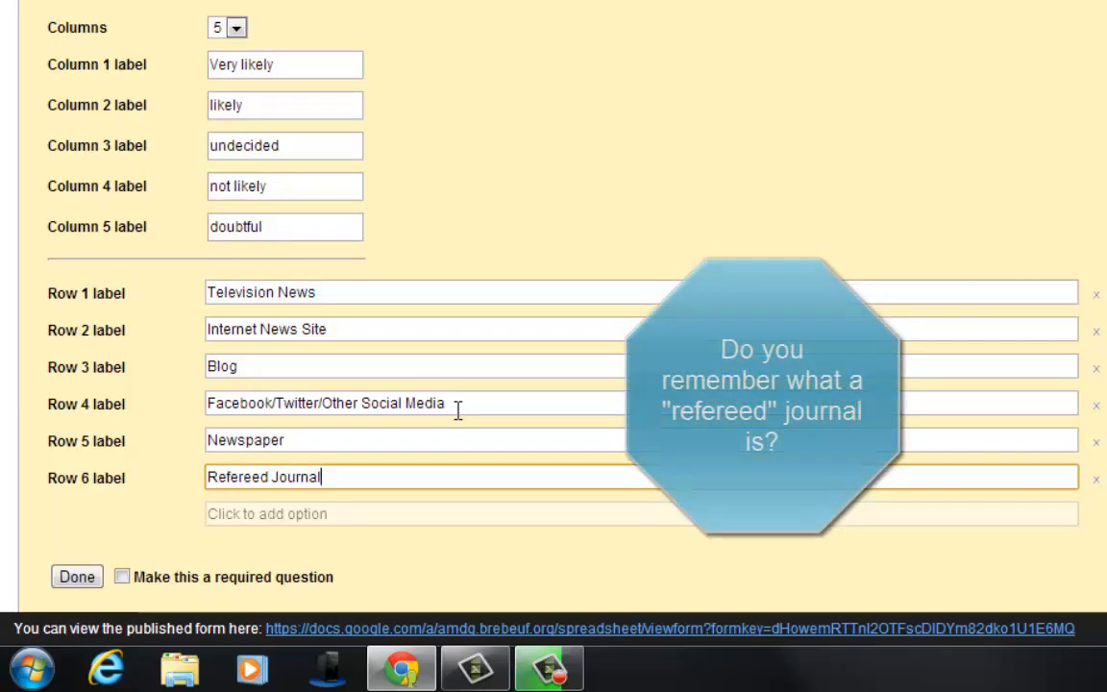
{"action": "left_click", "coordinate": [122, 576]}
{"action": "left_click", "coordinate": [79, 577]}
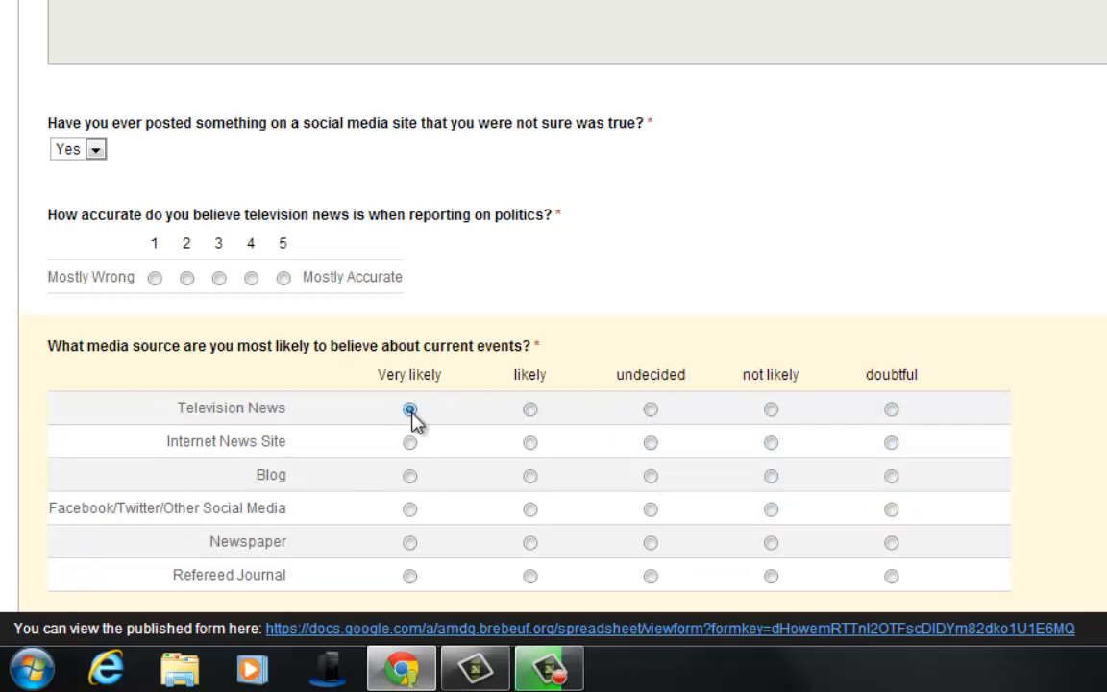
Try sample grid answers: Television News not likely, Internet News Site undecided, Blog likely, social media undecided, Newspaper and Refereed Journal very likely.
{"action": "left_click", "coordinate": [529, 410]}
{"action": "left_click", "coordinate": [529, 444]}
{"action": "left_click", "coordinate": [651, 509]}
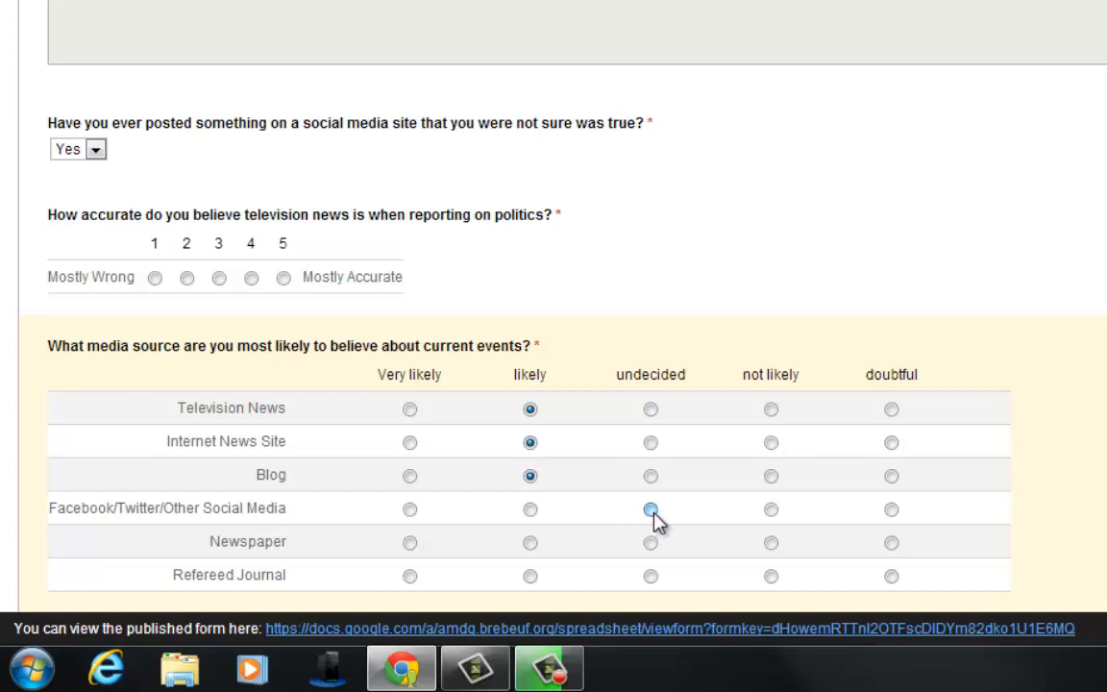
{"action": "left_click", "coordinate": [410, 576]}
{"action": "left_click", "coordinate": [410, 576]}
{"action": "left_click", "coordinate": [651, 443]}
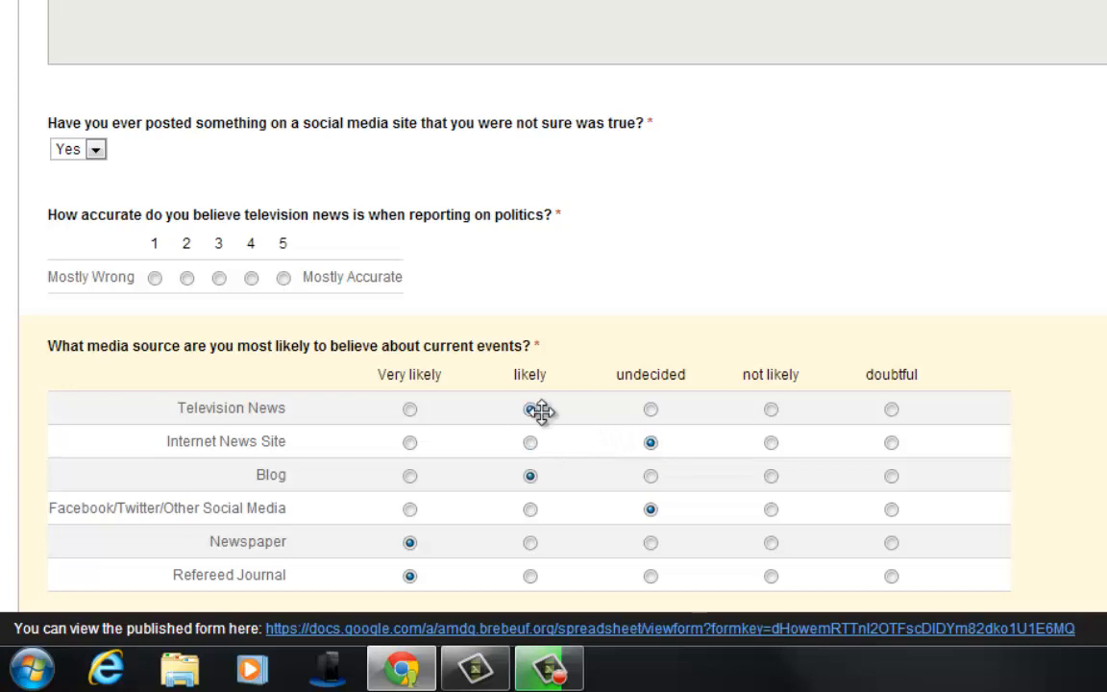
{"action": "left_click", "coordinate": [770, 411]}
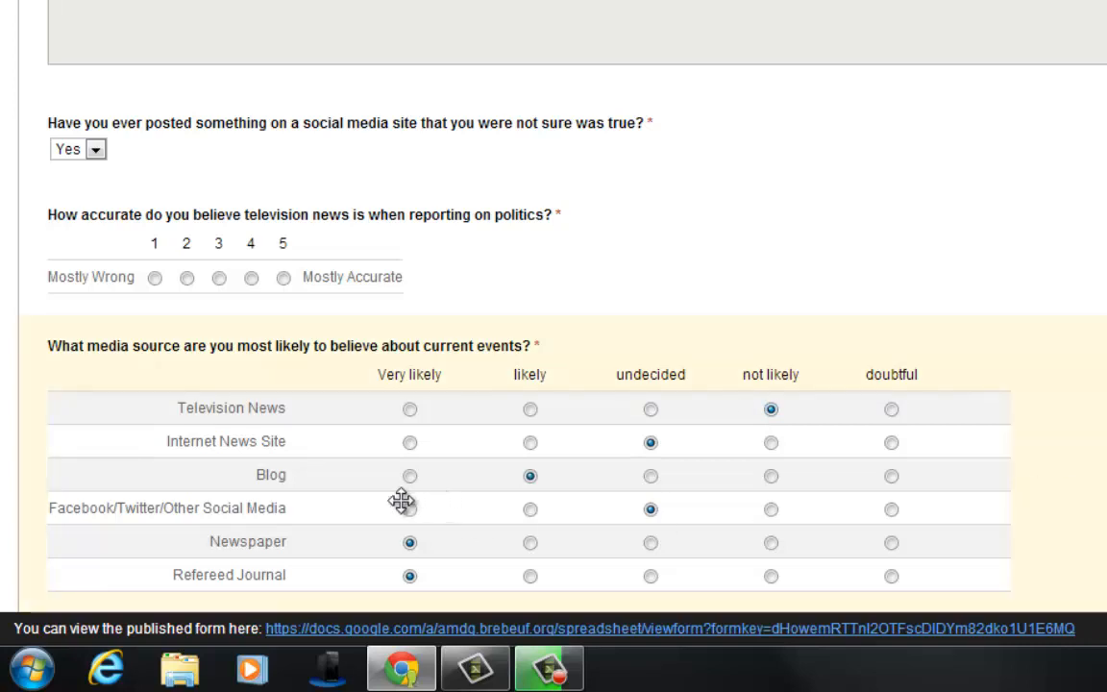
{"action": "scroll", "coordinate": [523, 415], "scroll_direction": "up", "scroll_amount": 1}
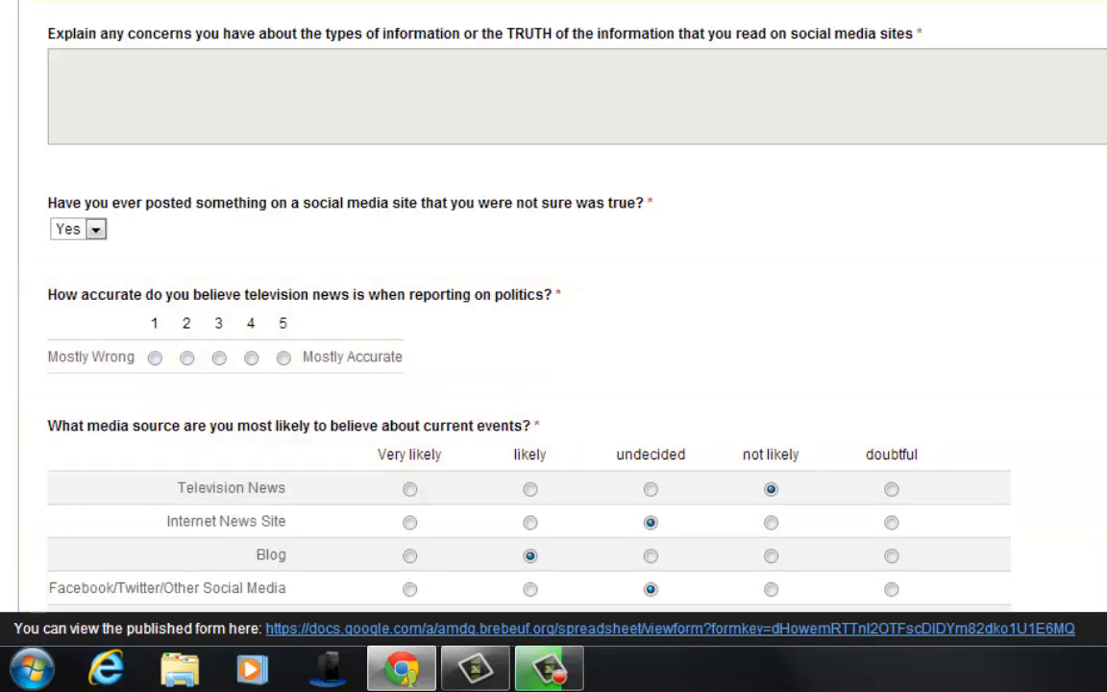
{"action": "scroll", "coordinate": [494, 308], "scroll_direction": "down", "scroll_amount": 1}
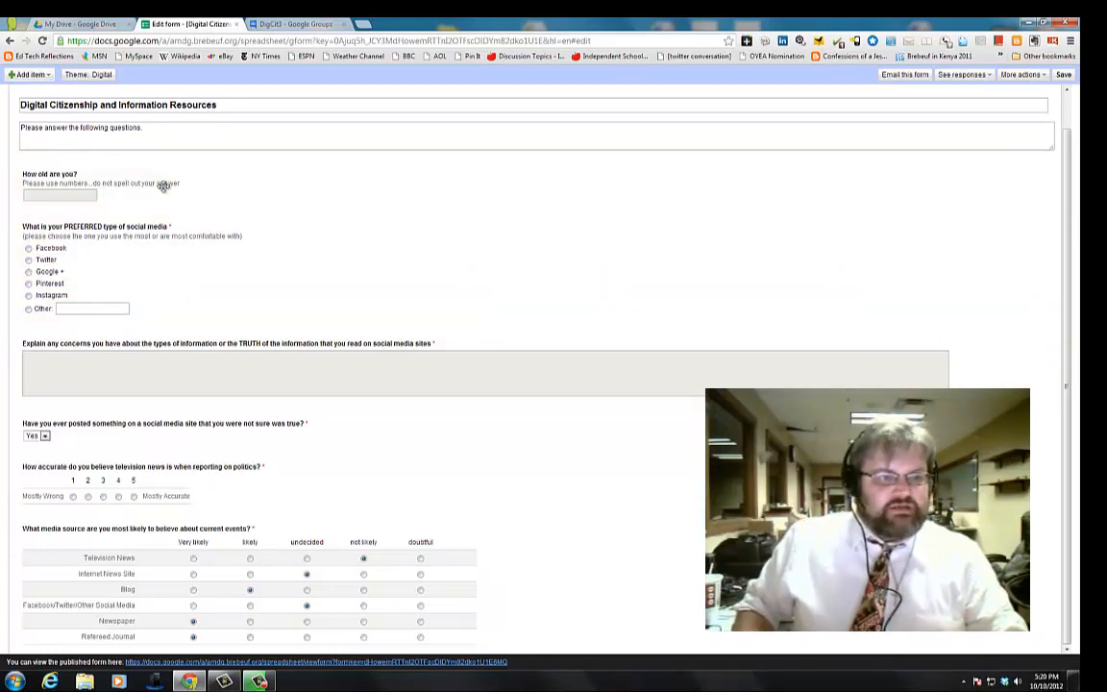
Look at the options for emailing the form without sending it, and at the available ways to see responses.
{"action": "scroll", "coordinate": [209, 204], "scroll_direction": "up", "scroll_amount": 1}
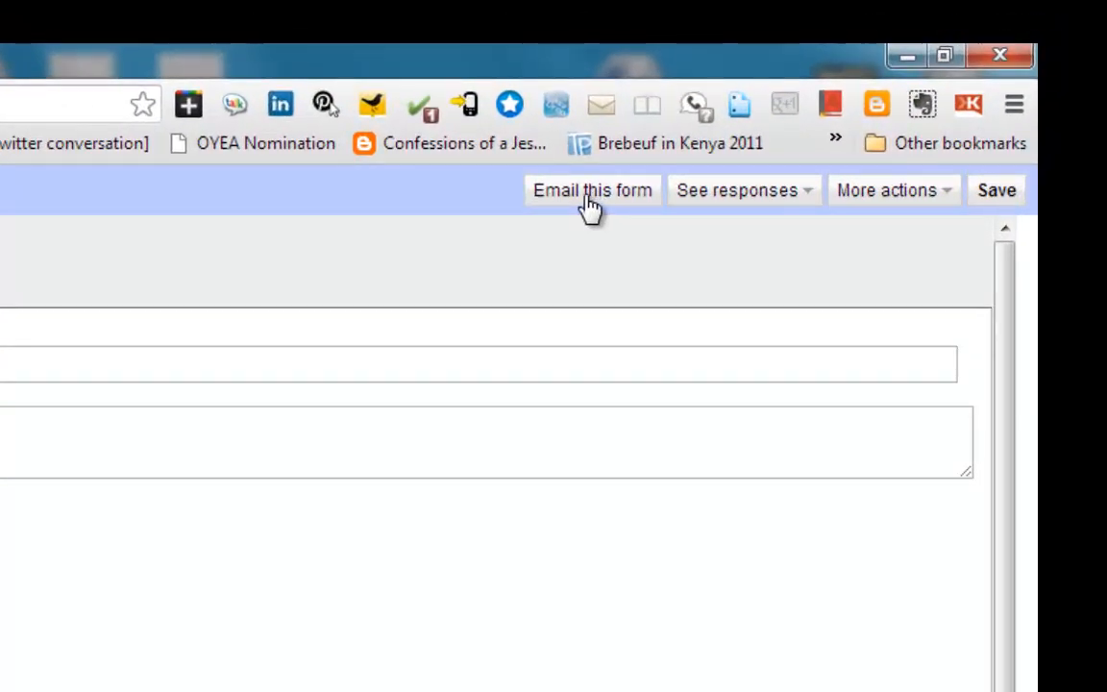
{"action": "left_click", "coordinate": [587, 195]}
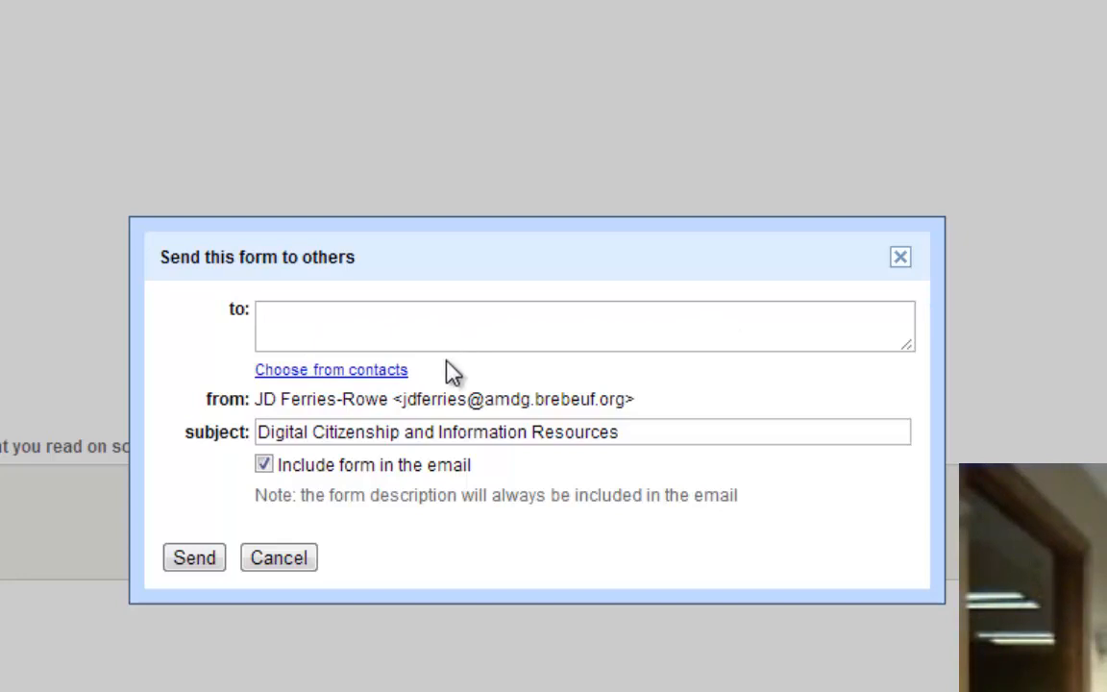
{"action": "left_click", "coordinate": [278, 558]}
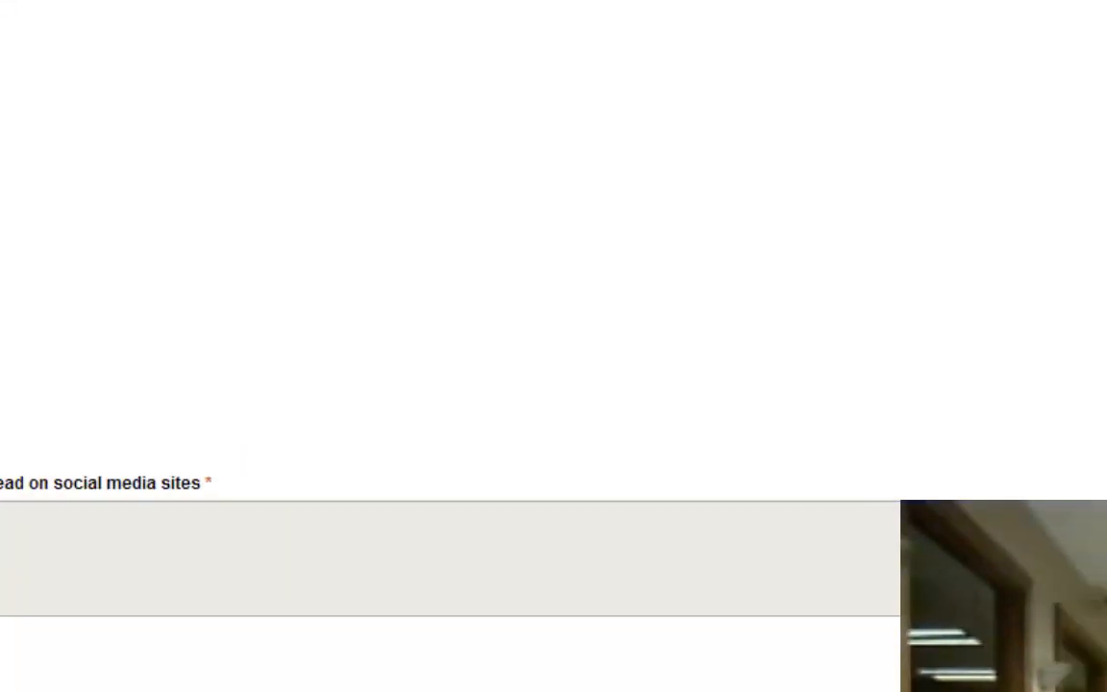
{"action": "left_click", "coordinate": [704, 216]}
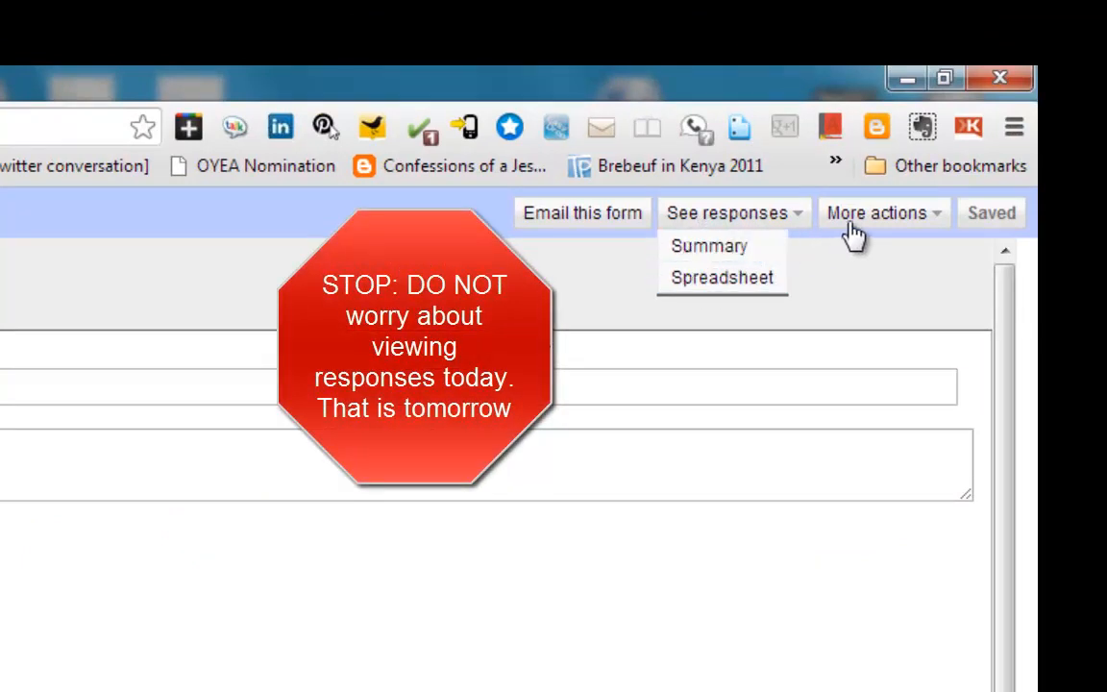
View the form's embed code for a blog or website and close it.
{"action": "left_click", "coordinate": [903, 218]}
{"action": "left_click", "coordinate": [872, 256]}
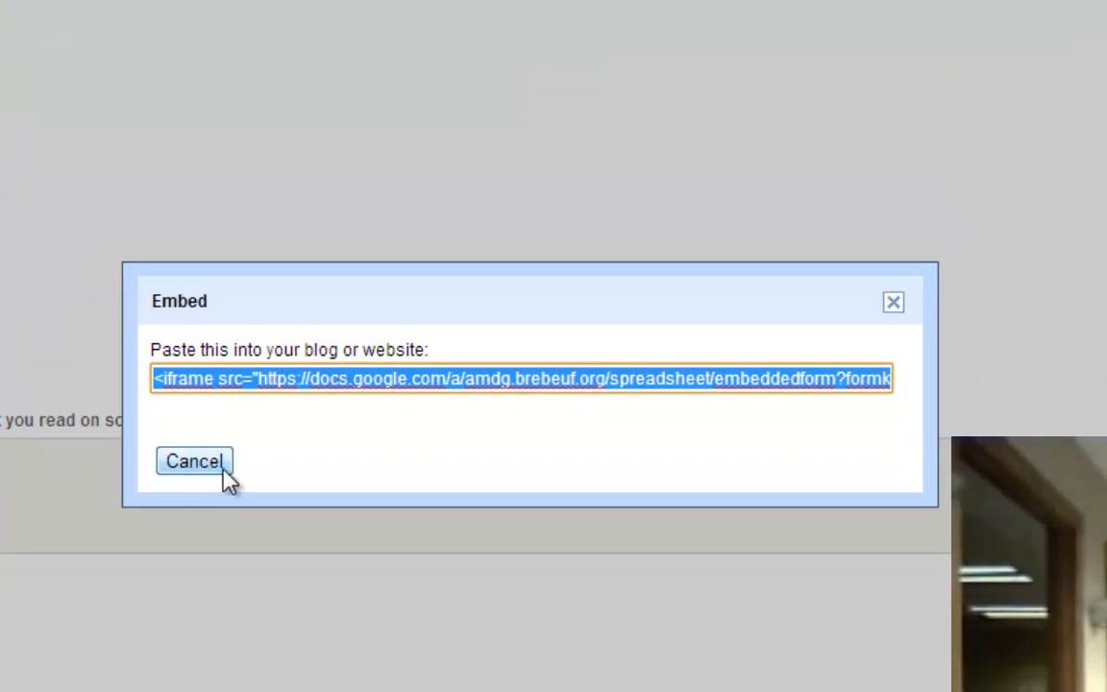
{"action": "left_click", "coordinate": [223, 471]}
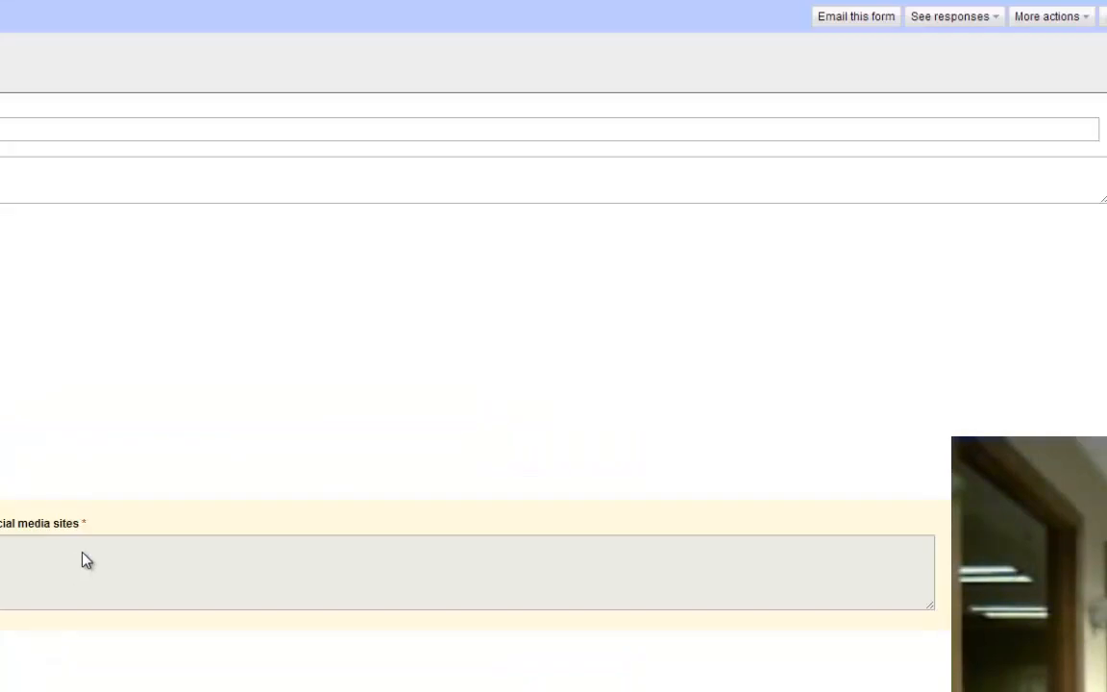
Set the form's confirmation to publish the response summary without requiring viewers to sign in, and save the form.
{"action": "left_click", "coordinate": [1042, 19]}
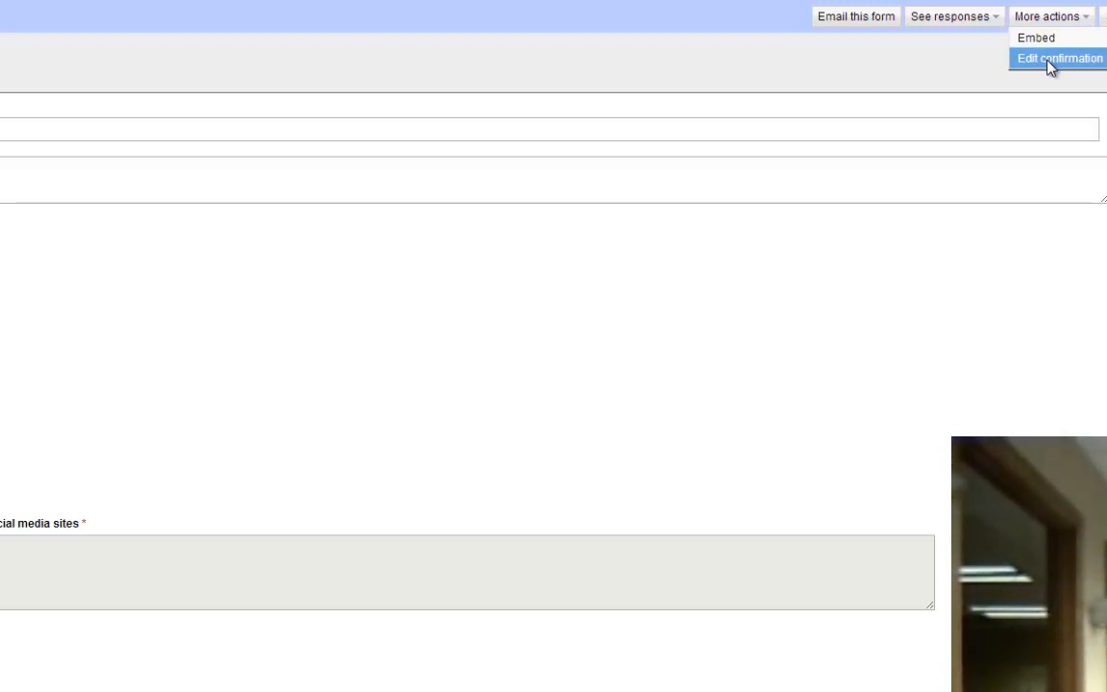
{"action": "left_click", "coordinate": [1050, 61]}
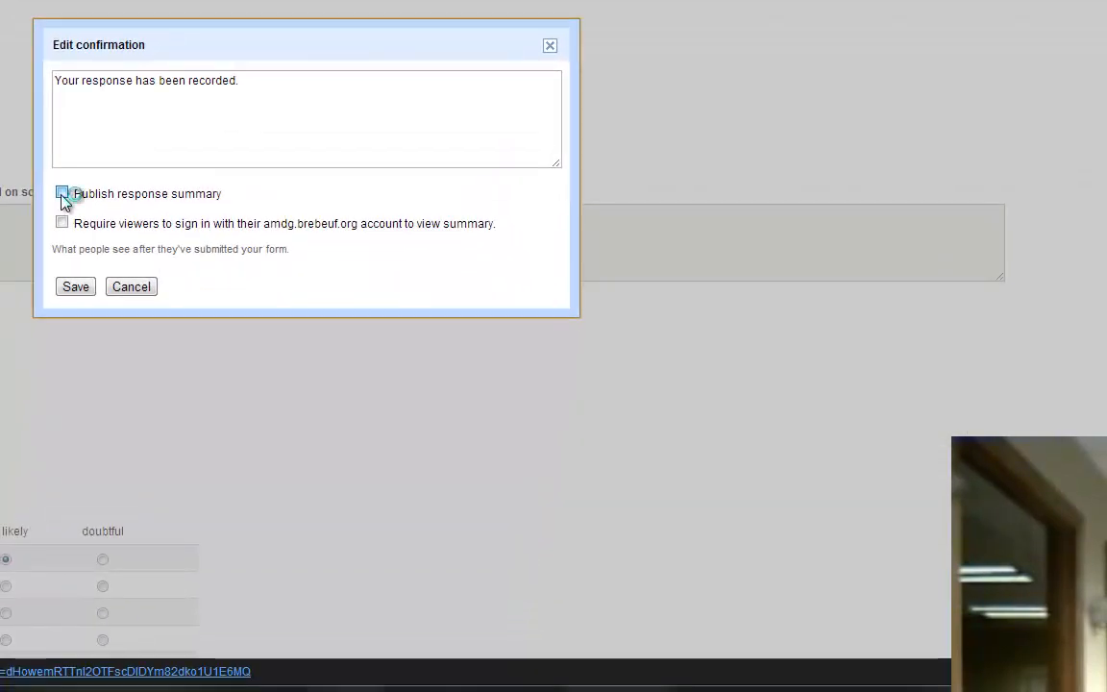
{"action": "left_click", "coordinate": [62, 195]}
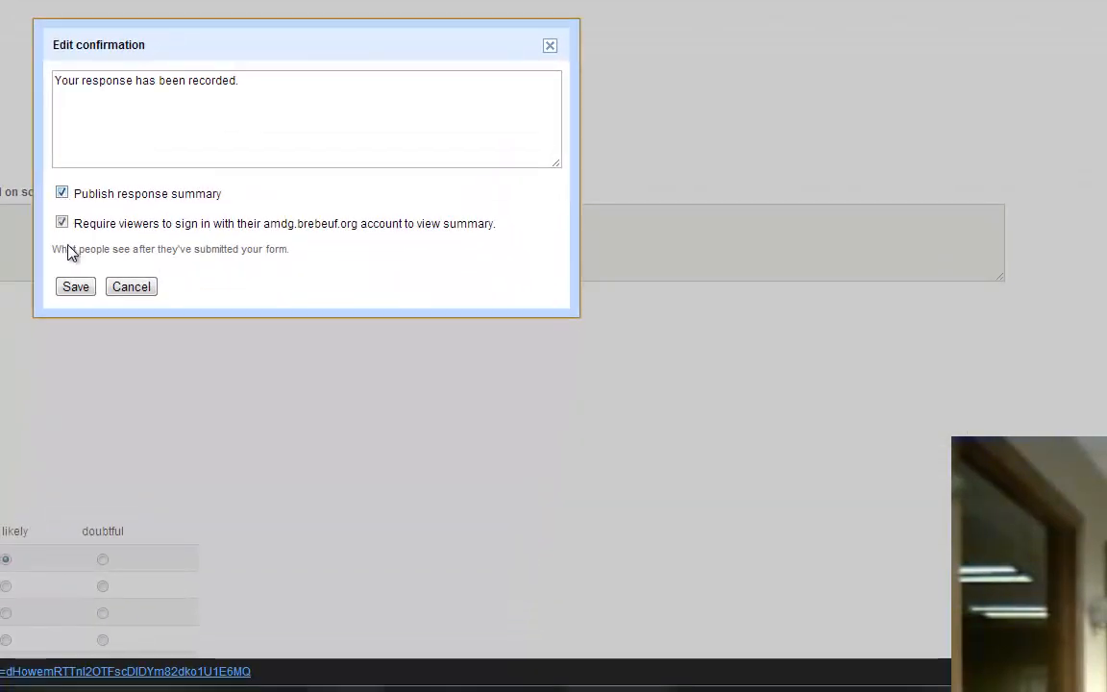
{"action": "left_click", "coordinate": [62, 223]}
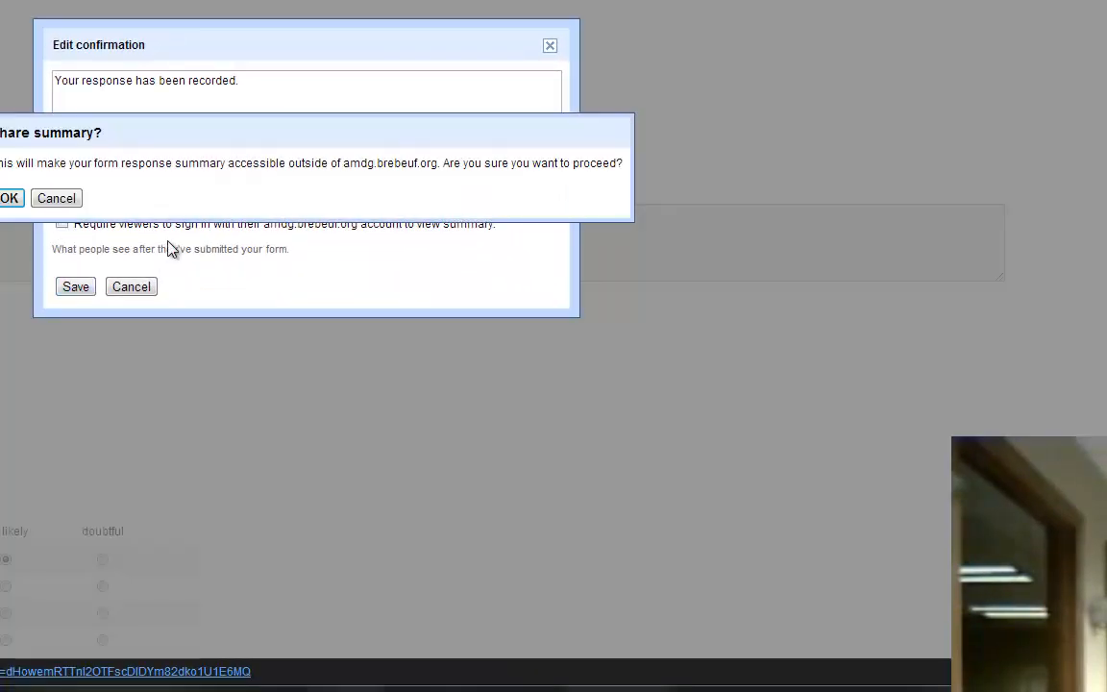
{"action": "left_click", "coordinate": [8, 198]}
{"action": "left_click", "coordinate": [74, 287]}
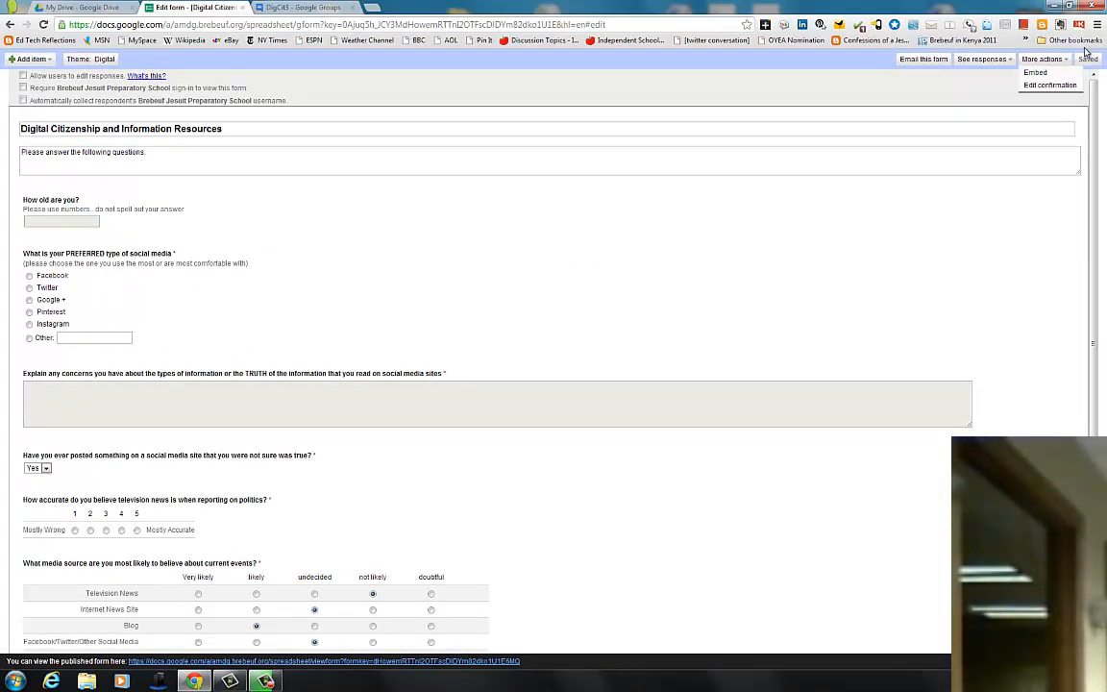
{"action": "left_click", "coordinate": [1089, 59]}
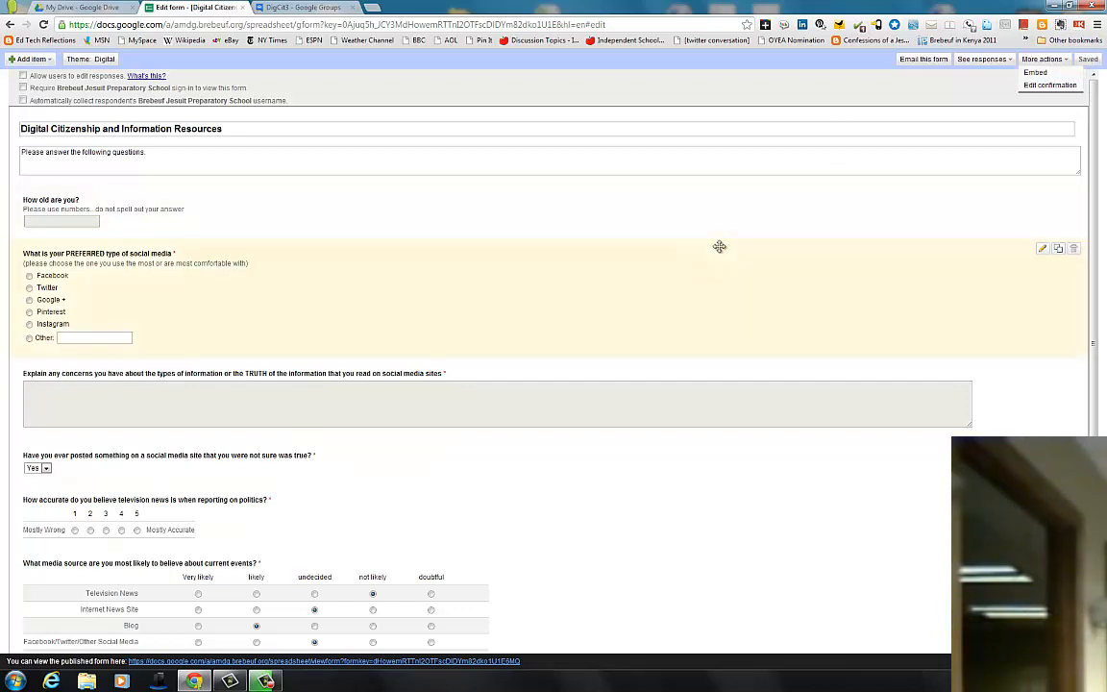
Start sending the form to others by email, with the recipient field ready for entry.
{"action": "left_click", "coordinate": [922, 61]}
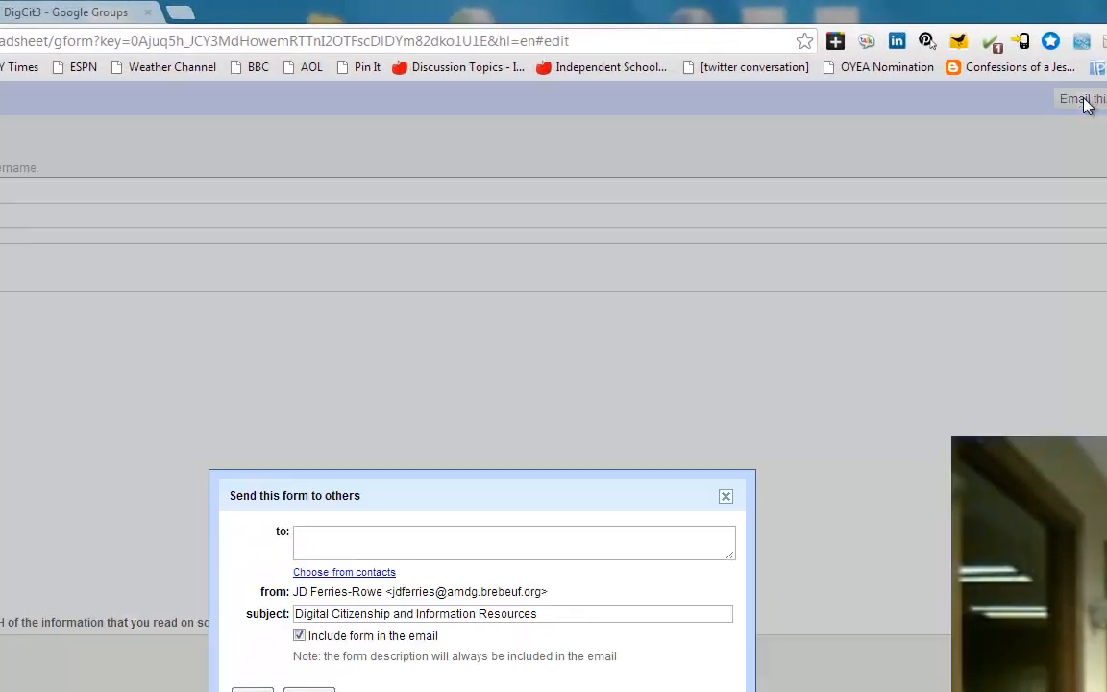
{"action": "left_click", "coordinate": [309, 546]}
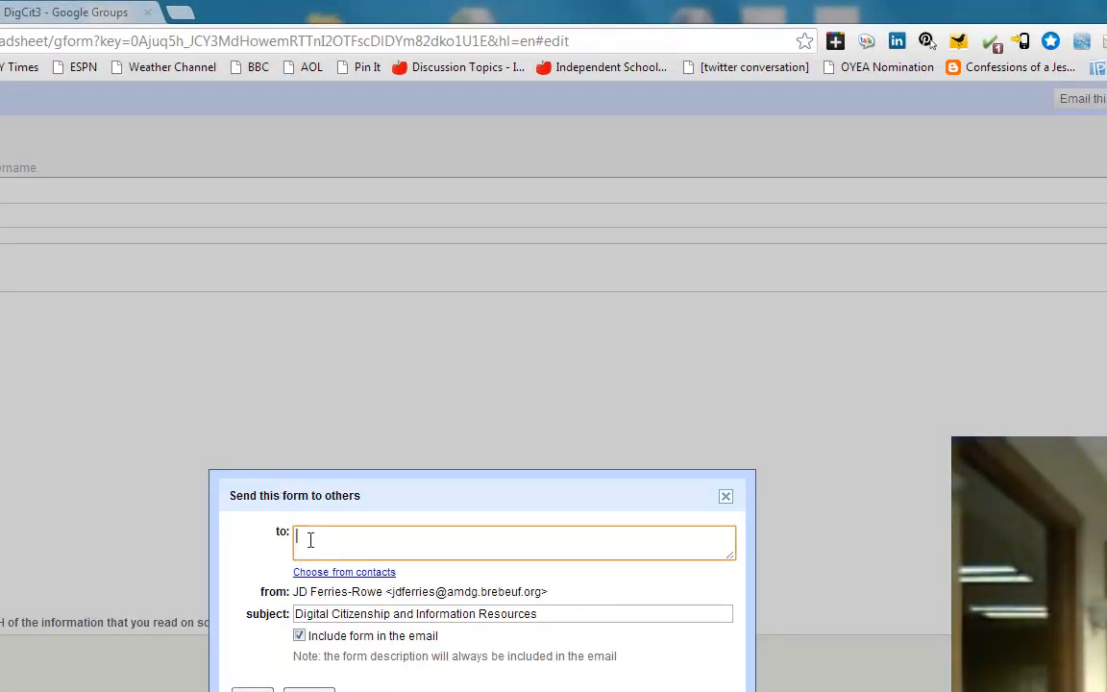
Copy the posting email address of the DigCit3 group from its Google Groups settings and return to the form's email dialog.
{"action": "left_click", "coordinate": [62, 19]}
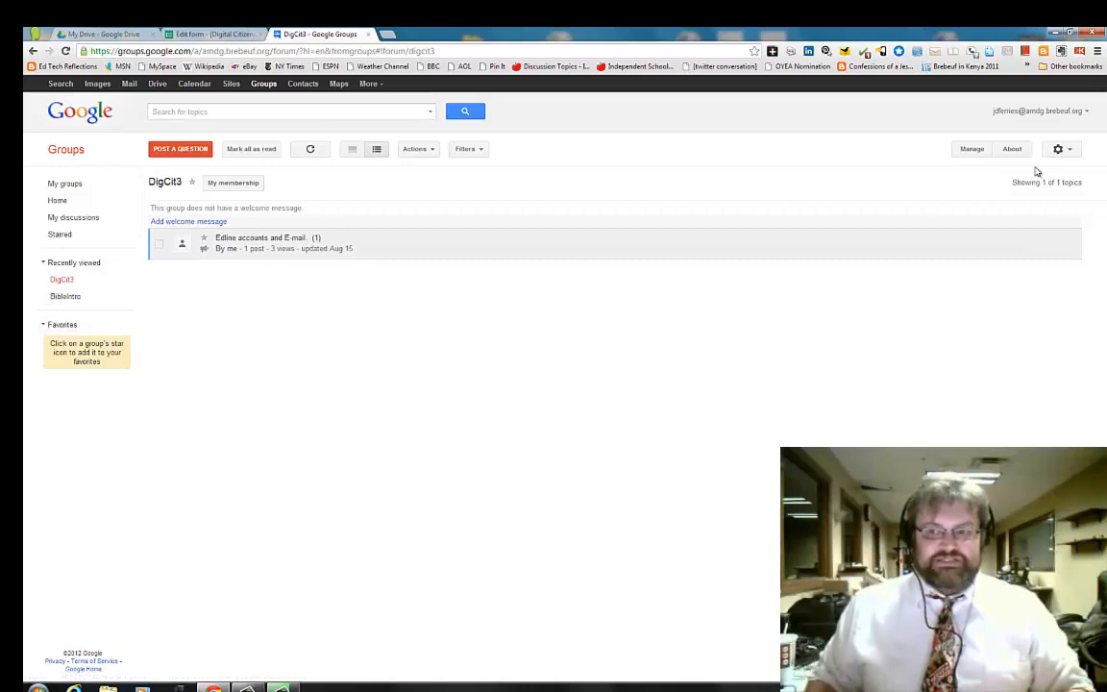
{"action": "left_click", "coordinate": [973, 150]}
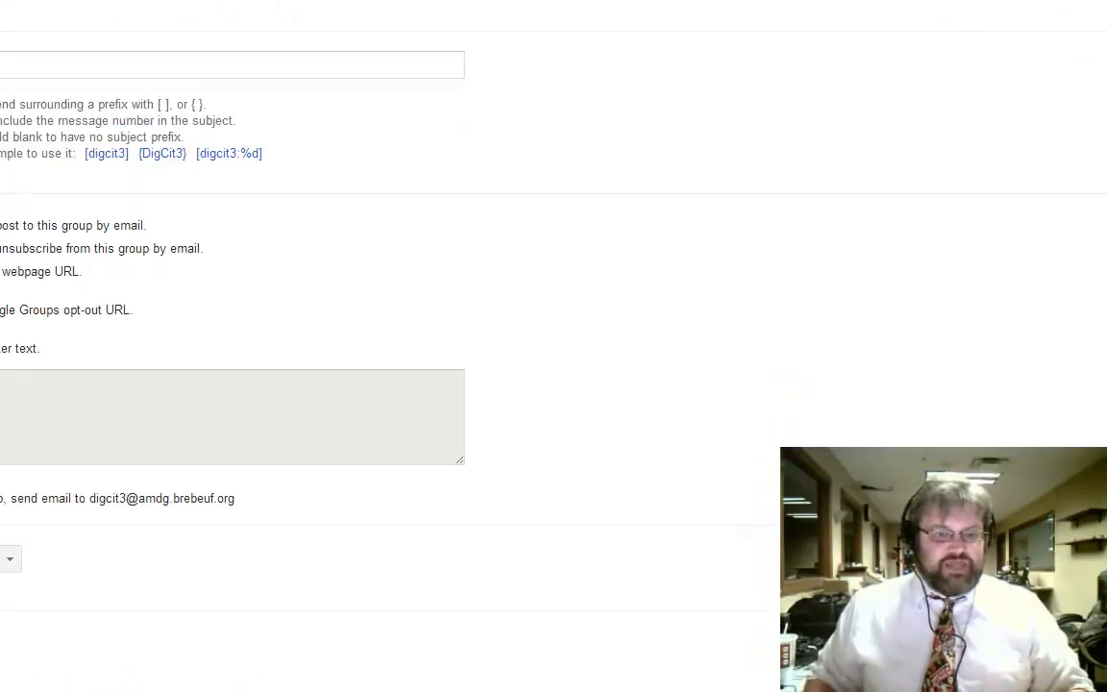
{"action": "left_click_drag", "start_coordinate": [247, 504], "coordinate": [94, 509]}
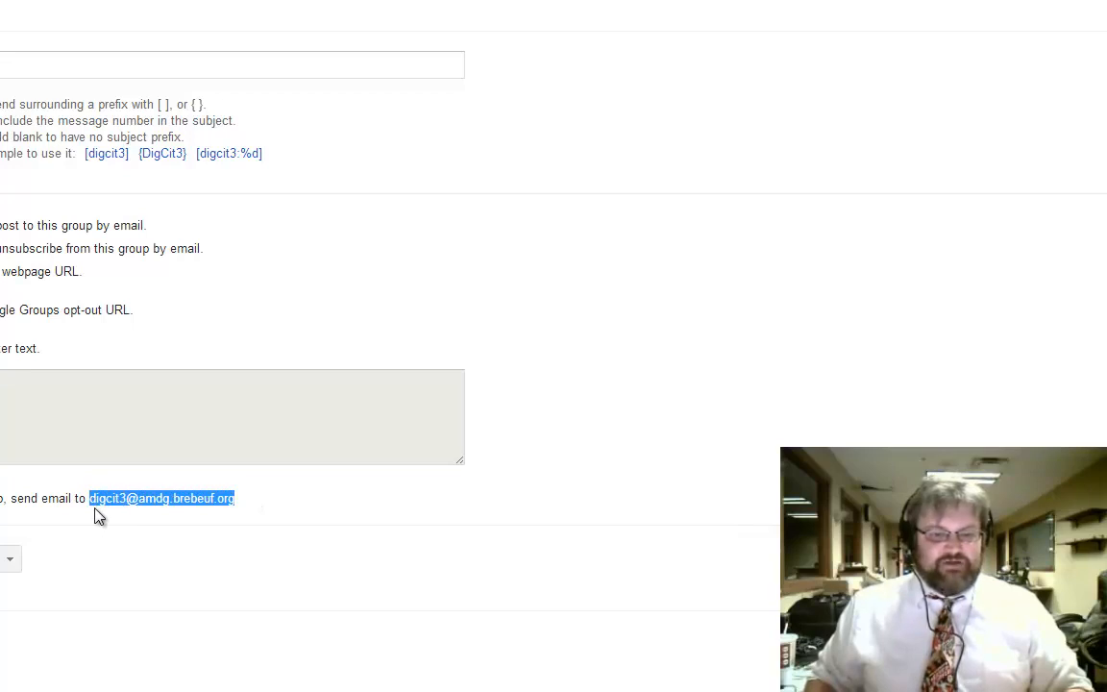
{"action": "right_click", "coordinate": [196, 500]}
{"action": "left_click", "coordinate": [240, 512]}
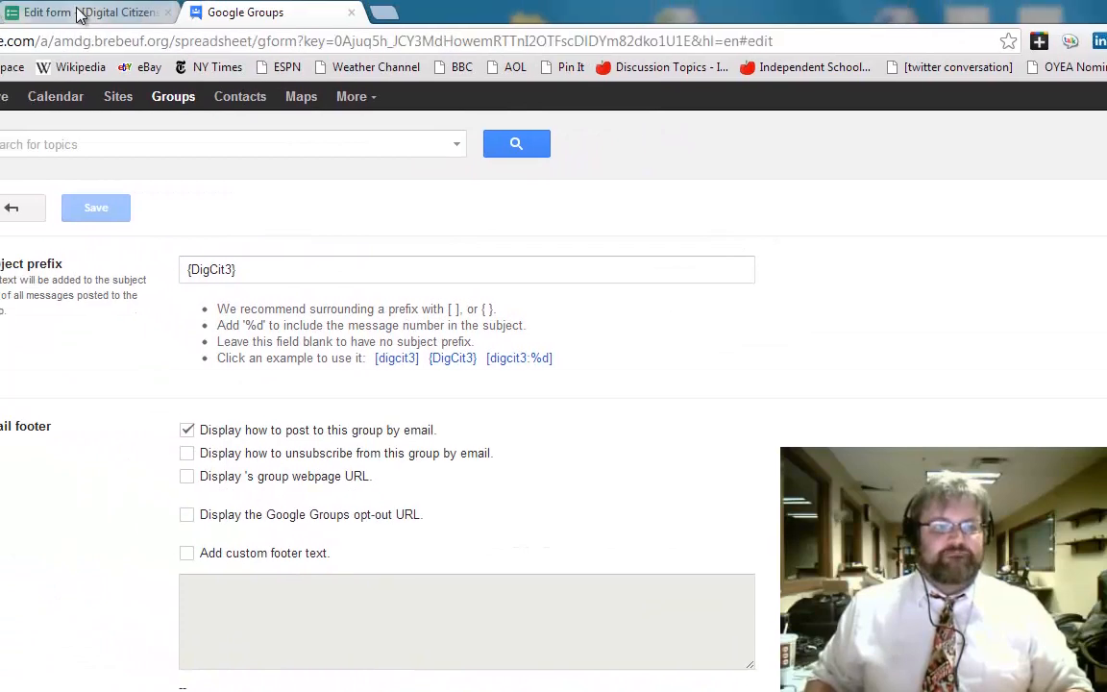
{"action": "left_click", "coordinate": [72, 13]}
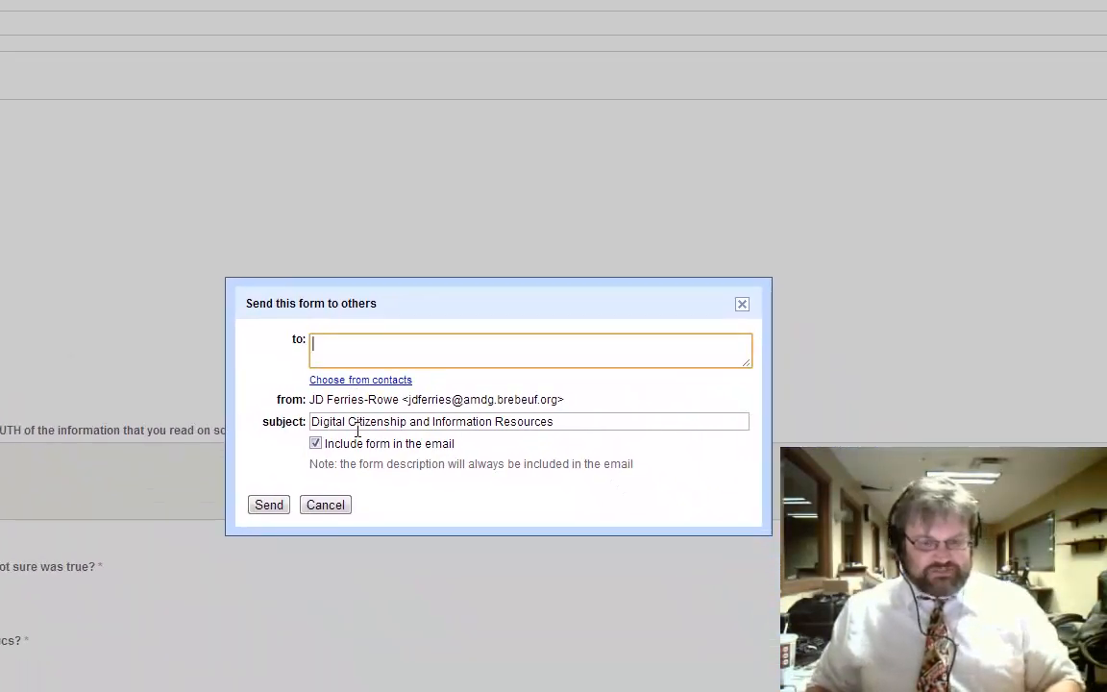
Enter the DigCit3 group's posting address as the form email's recipient and cancel the email without sending it.
{"action": "key", "text": "ctrl+v"}
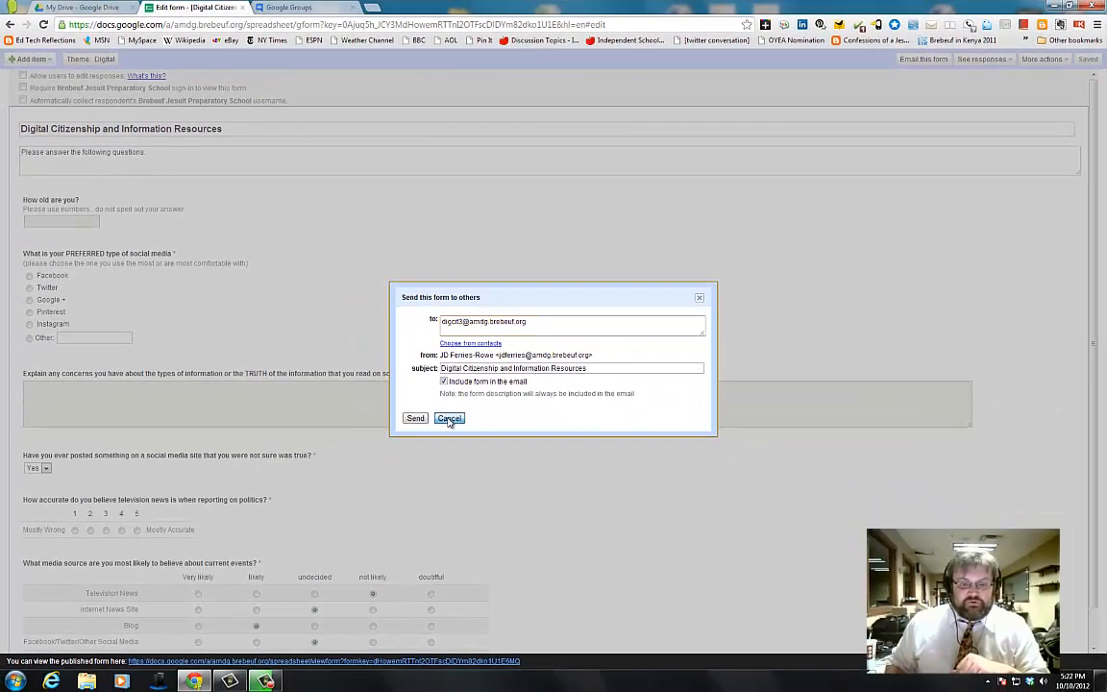
{"action": "left_click", "coordinate": [449, 419]}
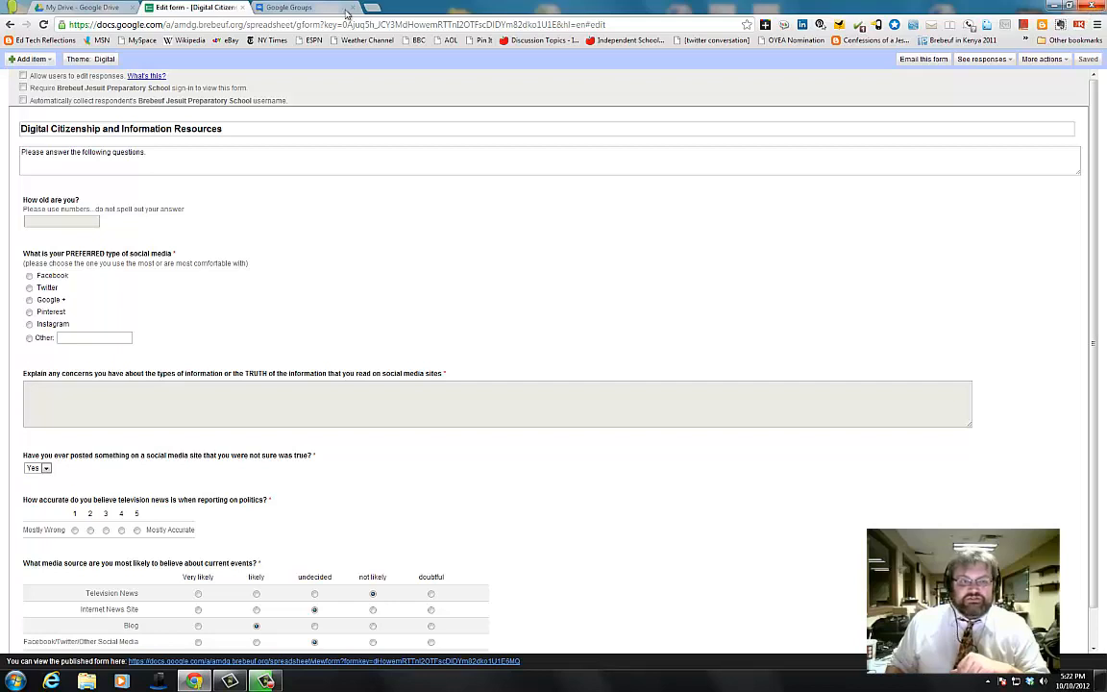
Close the form editor and reopen the form for editing from its Digital Citizenship and Information Resources spreadsheet in Google Drive.
{"action": "left_click", "coordinate": [243, 7]}
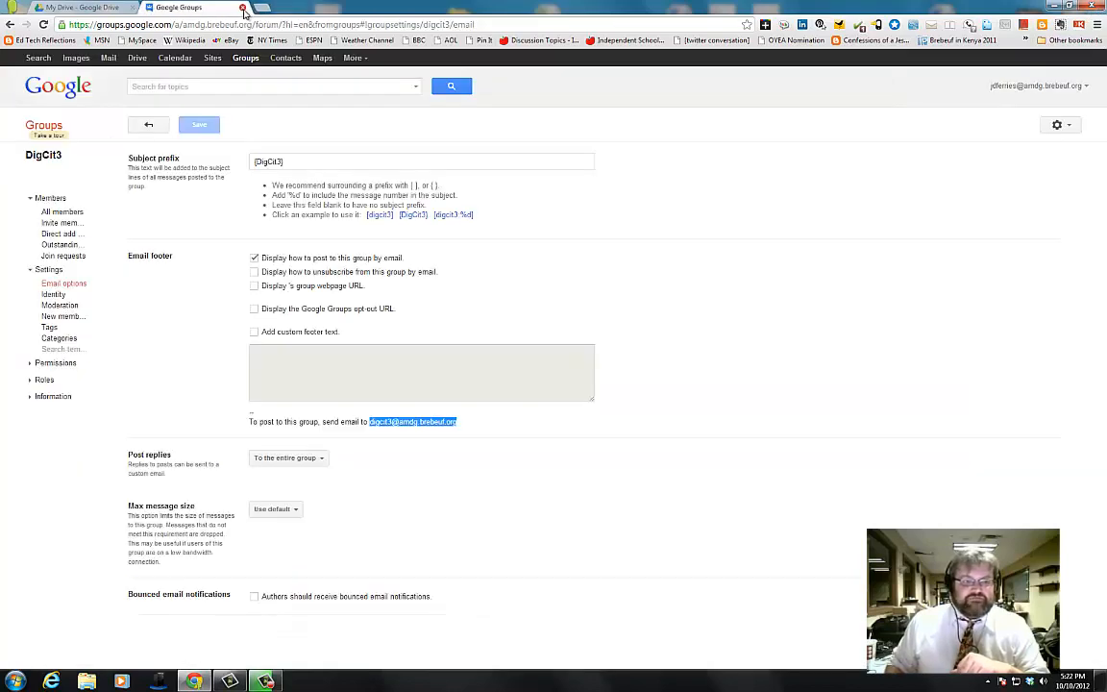
{"action": "left_click", "coordinate": [75, 6]}
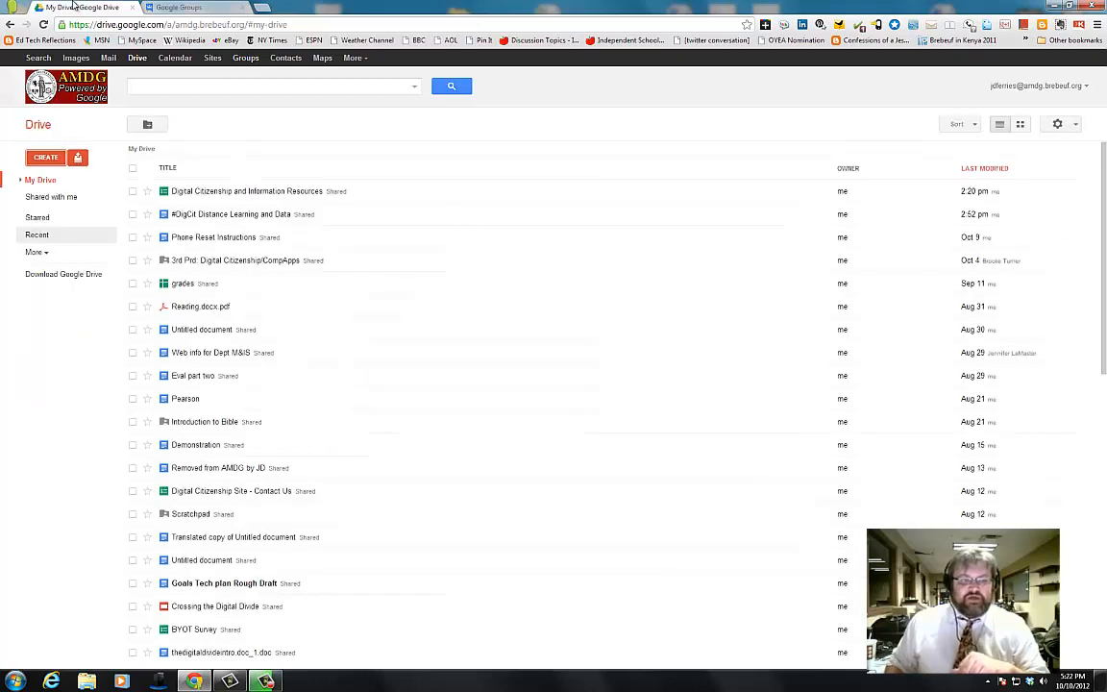
{"action": "left_click", "coordinate": [235, 194]}
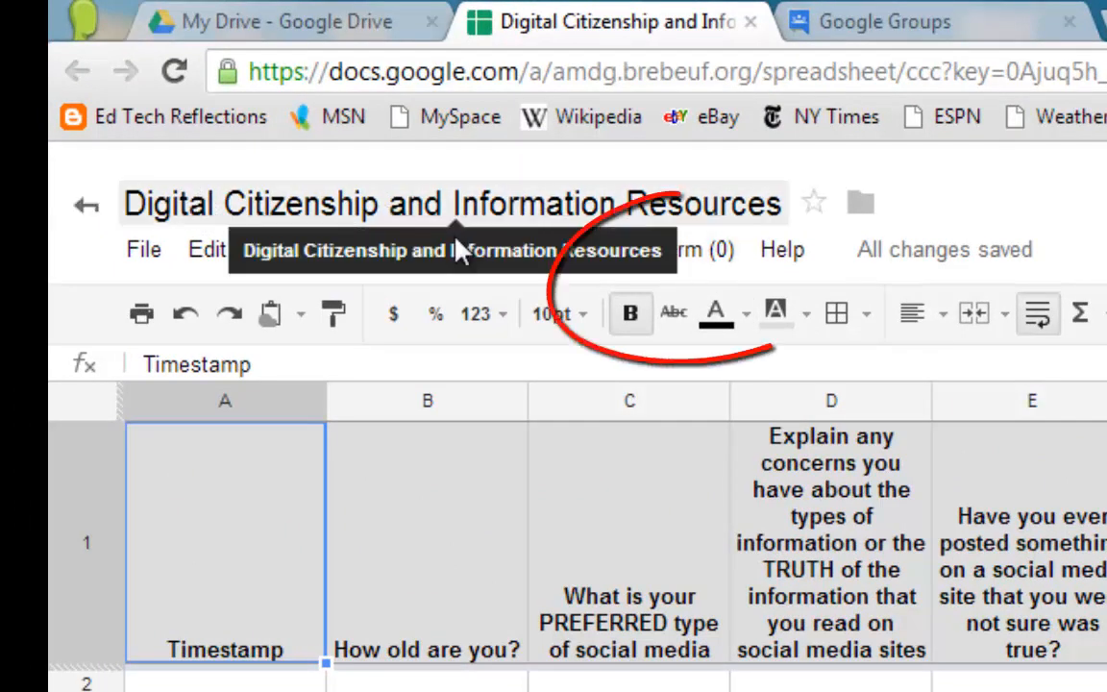
{"action": "left_click", "coordinate": [685, 257]}
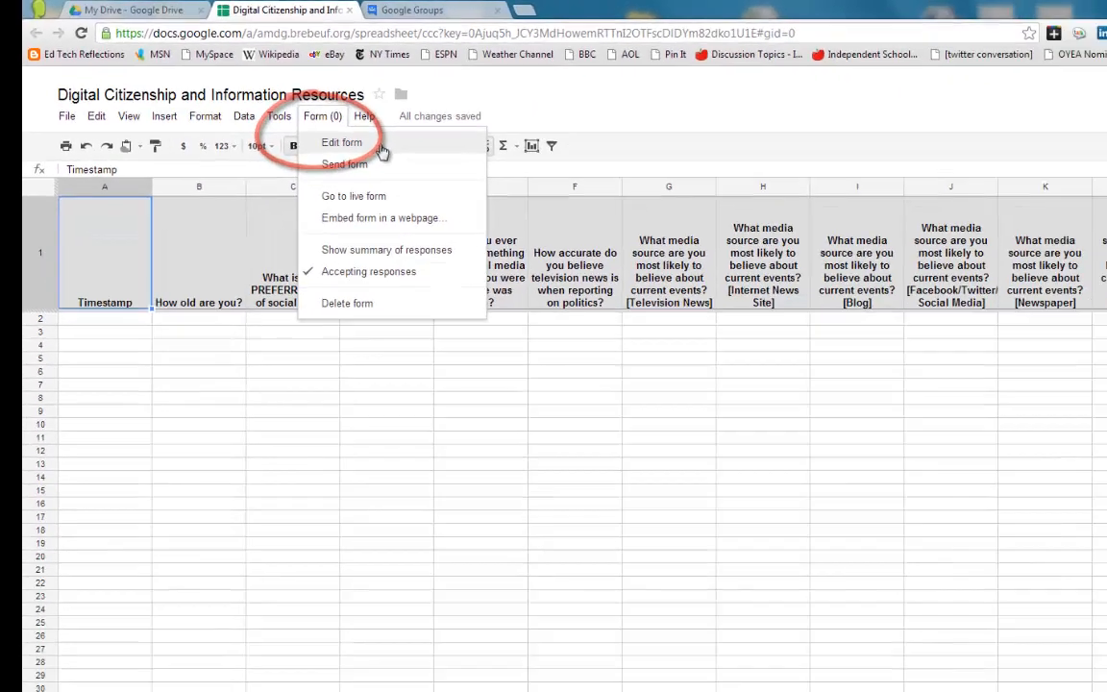
{"action": "left_click", "coordinate": [820, 323]}
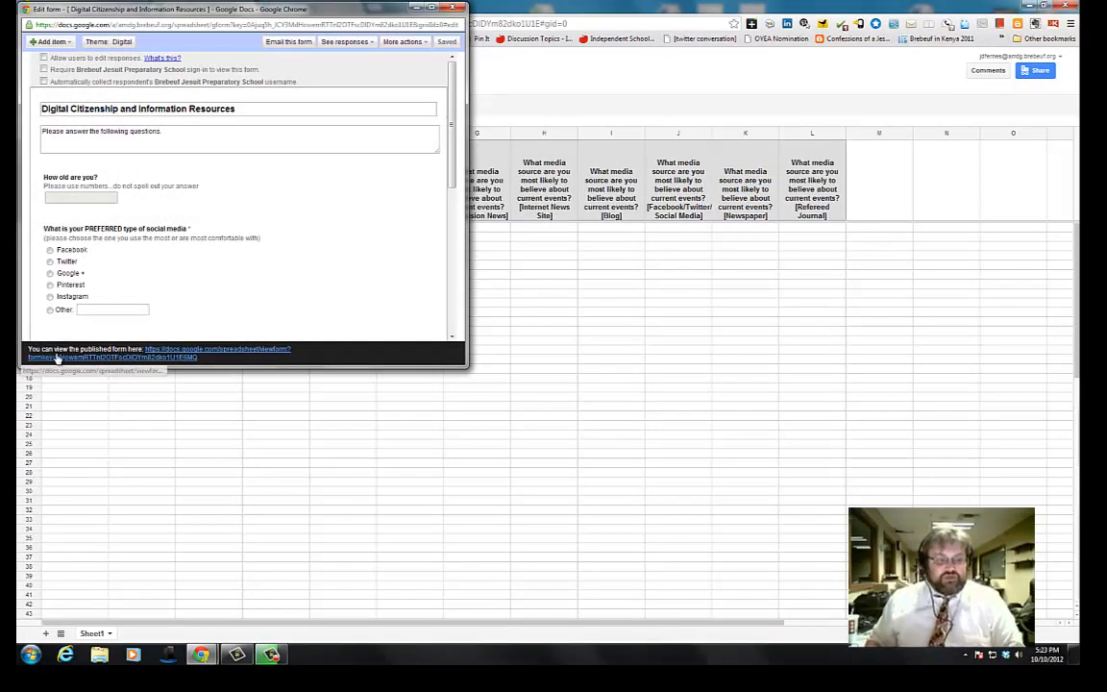
View the published form through its link, from the instructions to the end of the questions, and close it.
{"action": "left_click", "coordinate": [160, 356]}
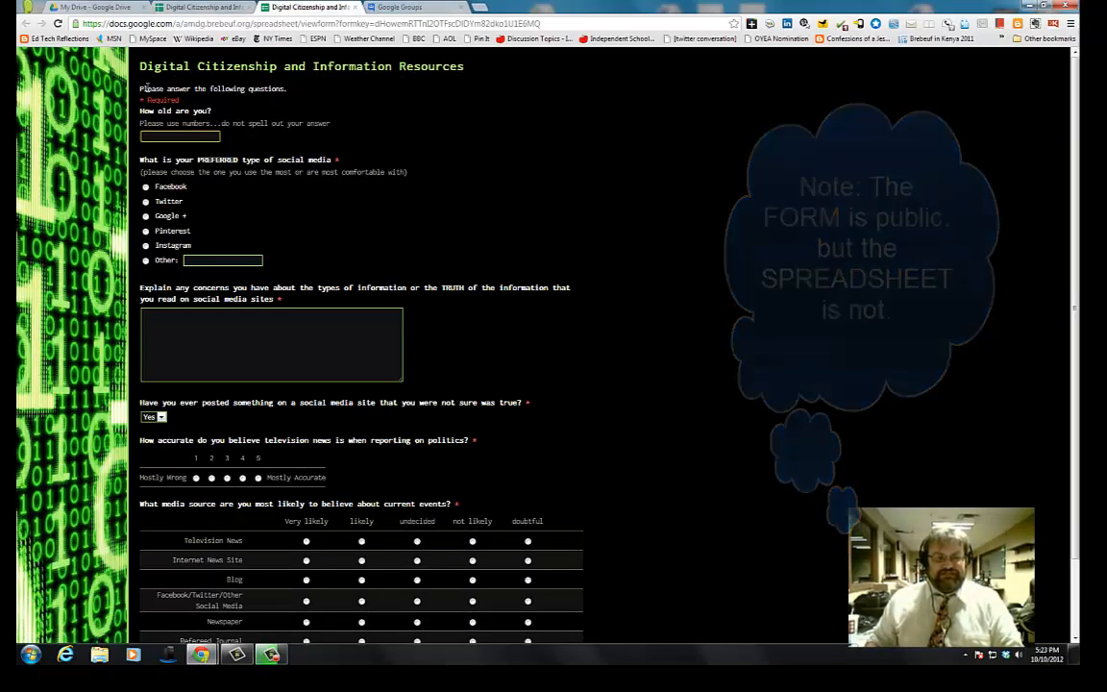
{"action": "left_click_drag", "start_coordinate": [146, 89], "coordinate": [286, 88]}
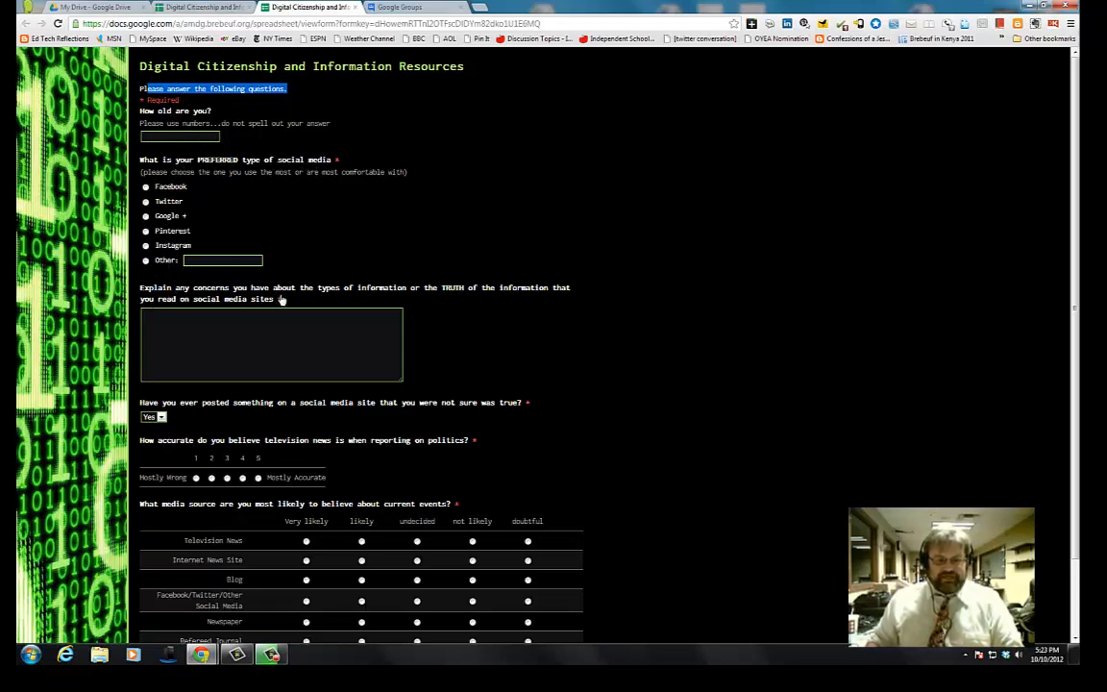
{"action": "scroll", "coordinate": [239, 344], "scroll_direction": "down", "scroll_amount": 2}
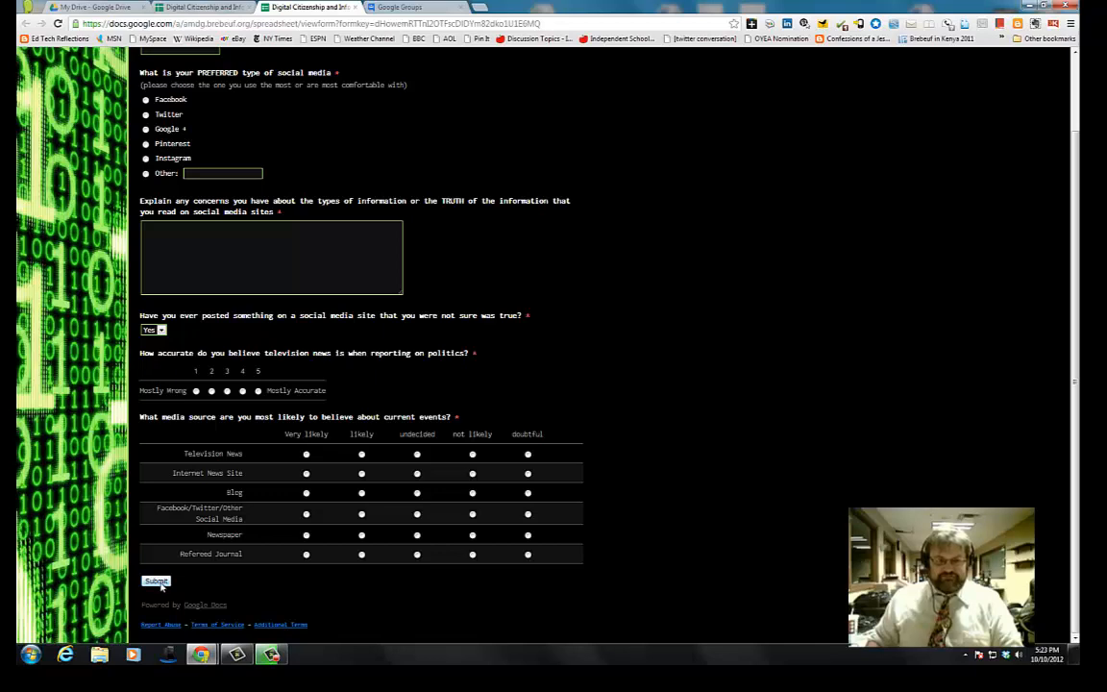
{"action": "left_click", "coordinate": [355, 8]}
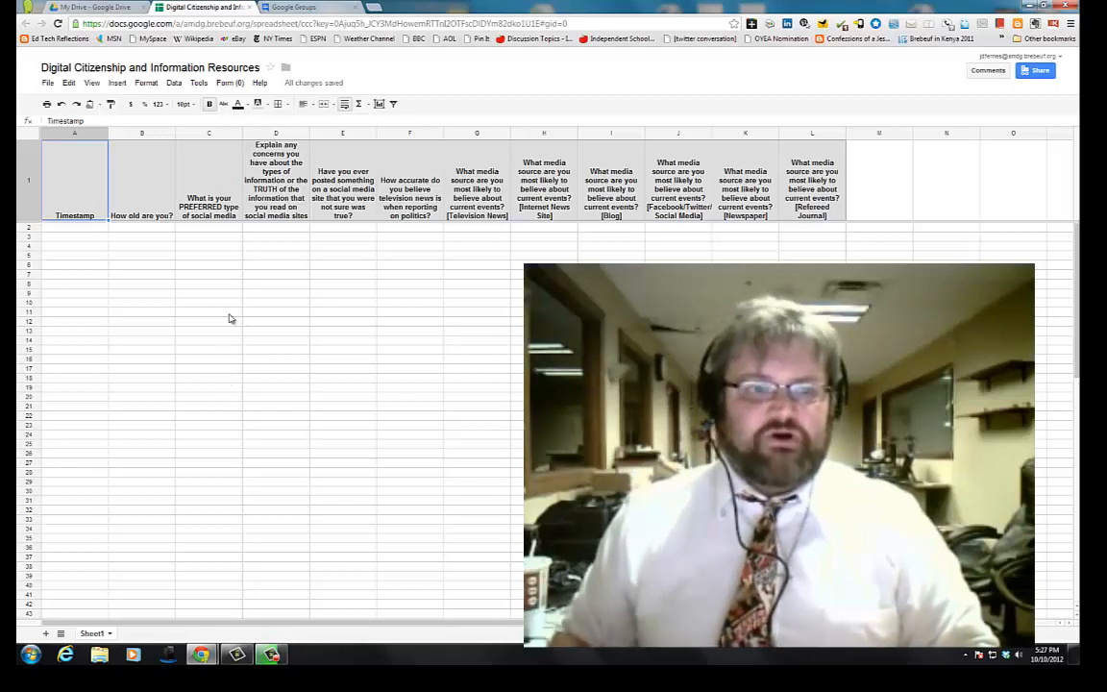
Switch to Google Groups and highlight the posting email address in the DigCit3 group's email options.
{"action": "left_click", "coordinate": [315, 6]}
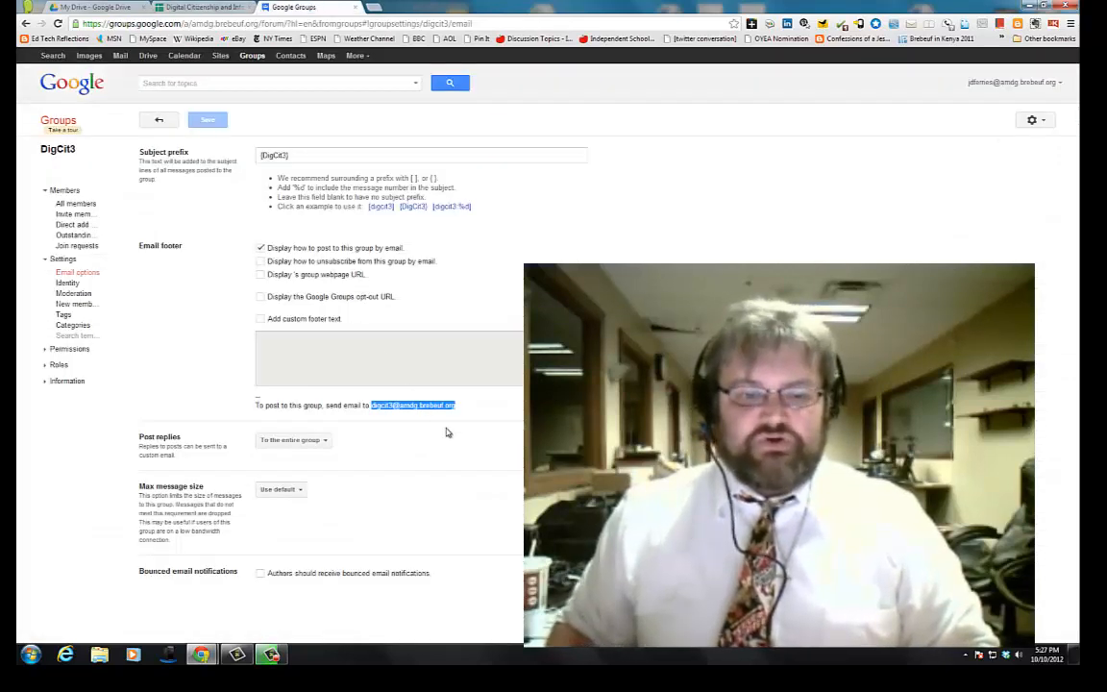
{"action": "left_click_drag", "start_coordinate": [462, 410], "coordinate": [370, 413]}
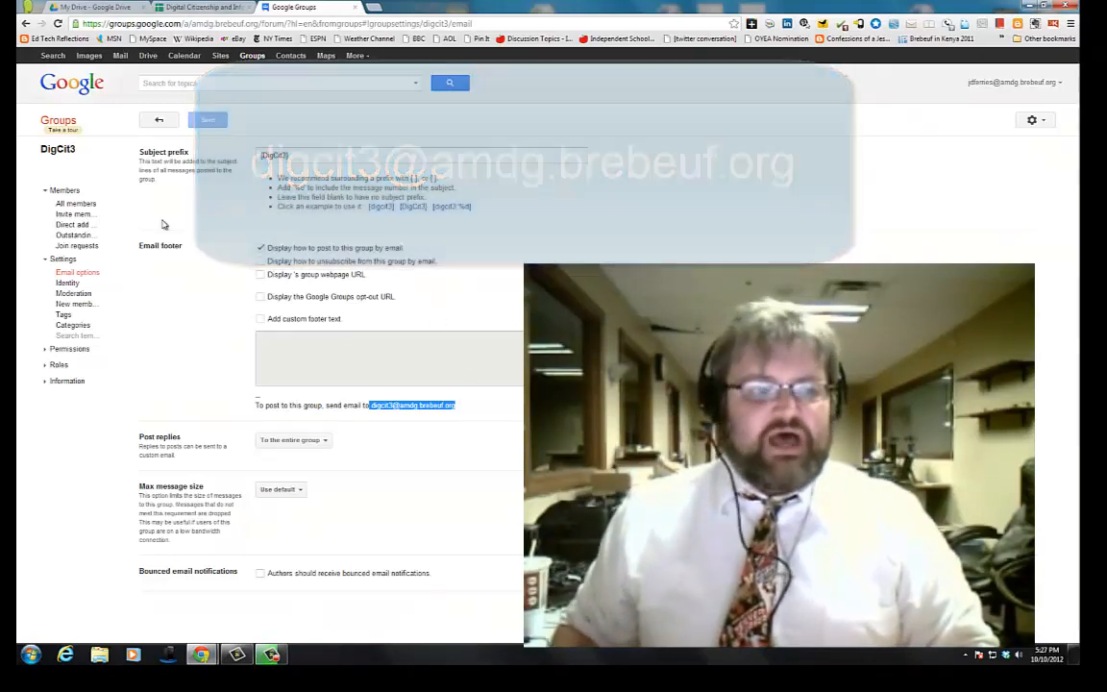
Open the DigCit3 group from the list of own groups and start a new question post.
{"action": "left_click", "coordinate": [59, 113]}
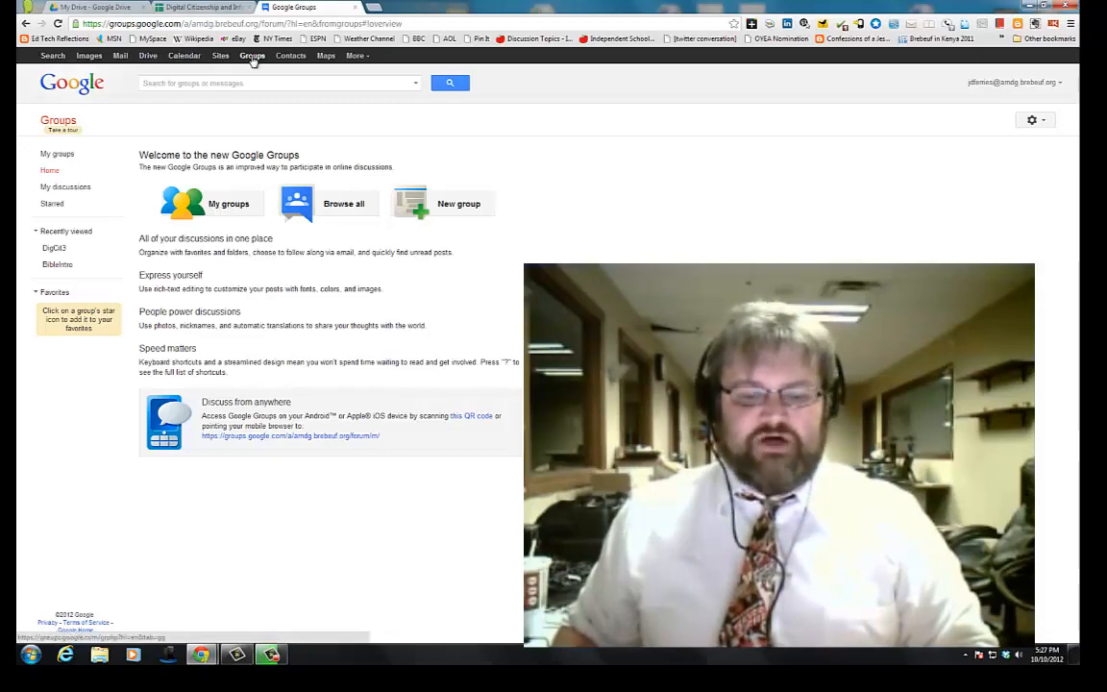
{"action": "left_click", "coordinate": [226, 207]}
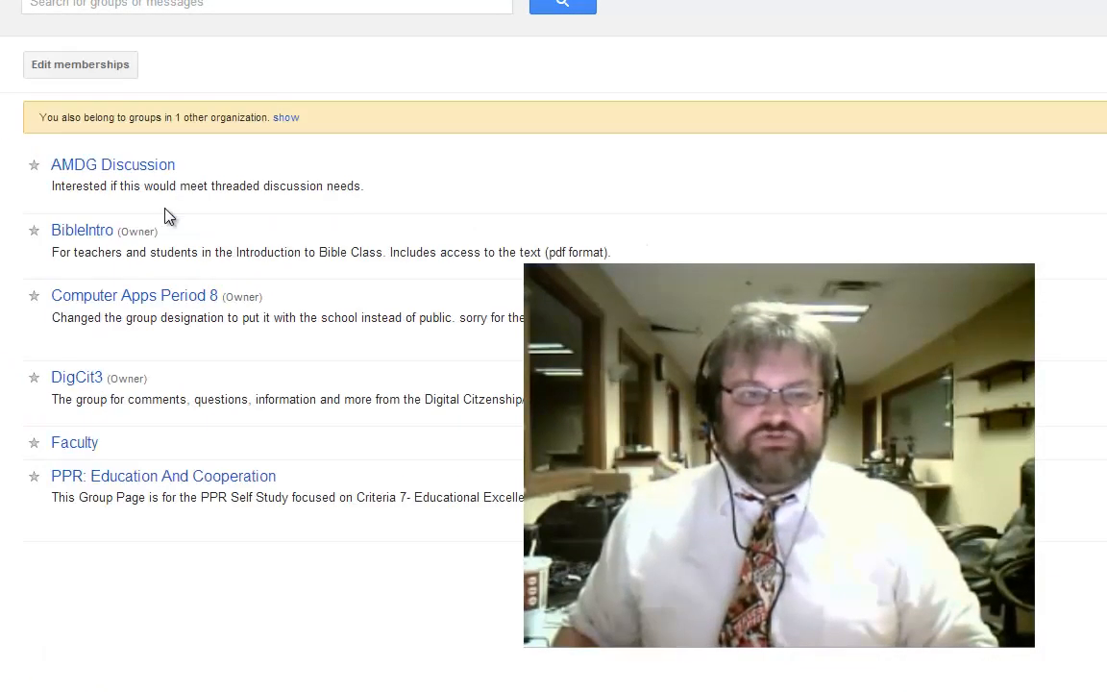
{"action": "left_click", "coordinate": [75, 380]}
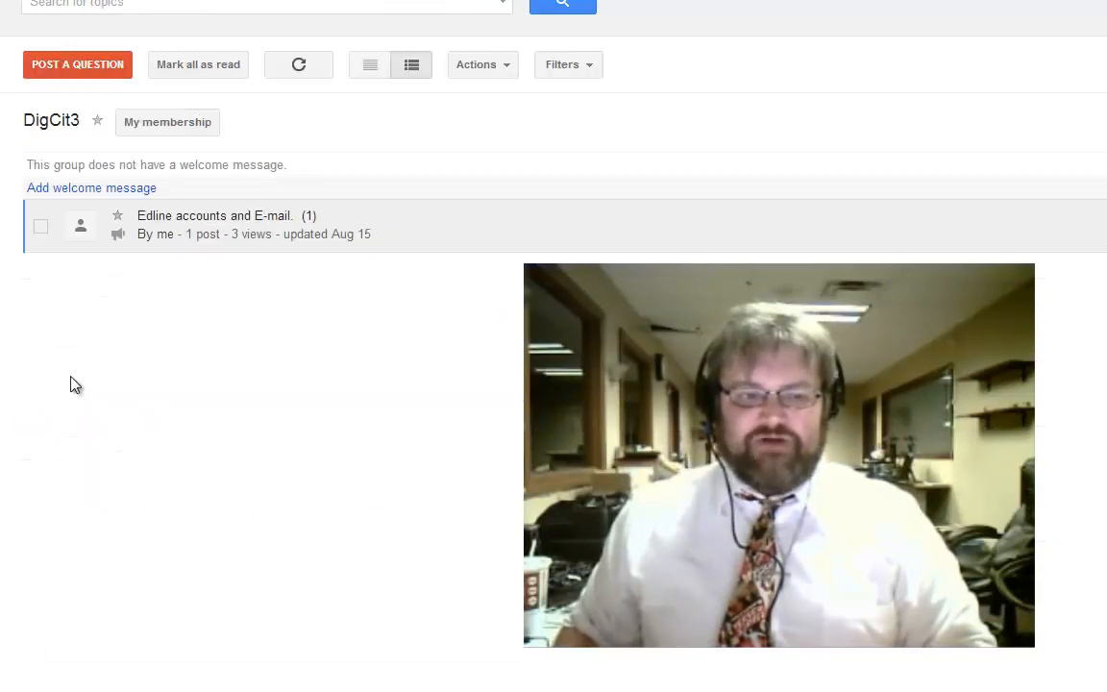
{"action": "left_click", "coordinate": [65, 67]}
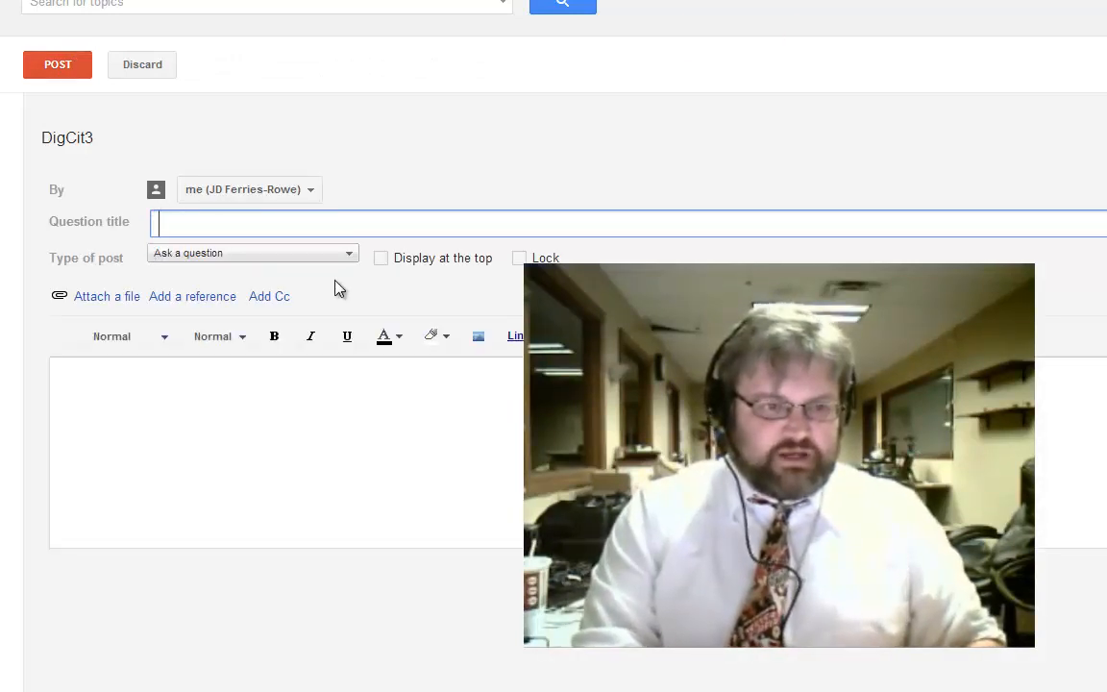
Title the question "Form Post: Respond to this group questions with the link to Thursday's Form." and post it to the group.
{"action": "type", "text": "Q"}
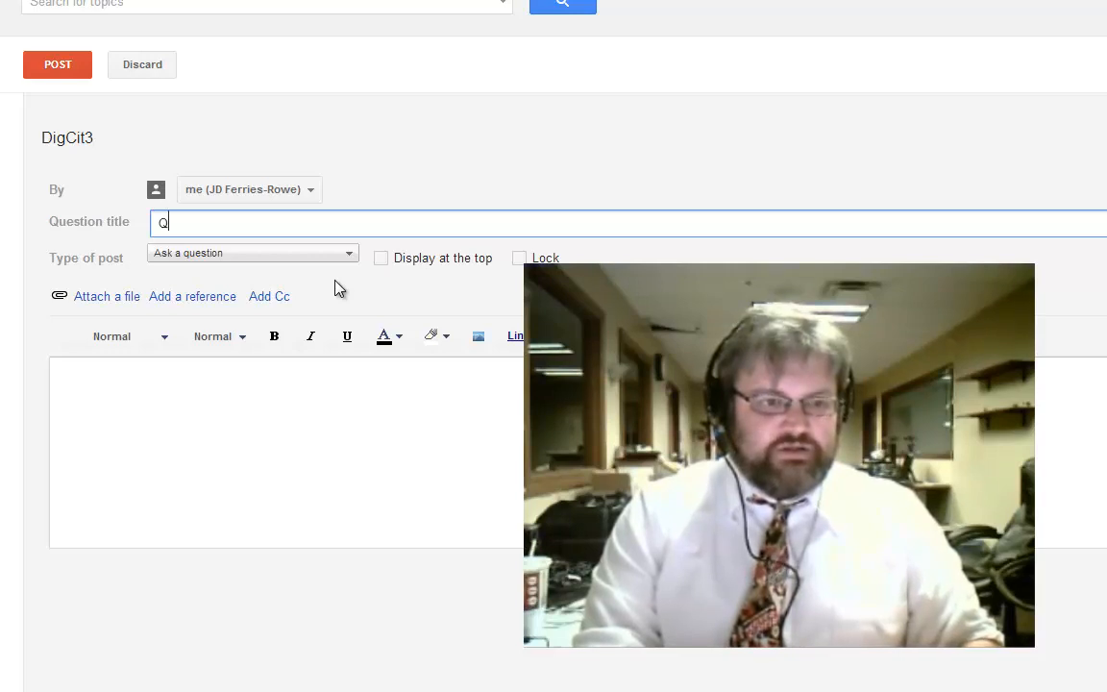
{"action": "key", "text": "BackSpace"}
{"action": "type", "text": "Form Post"}
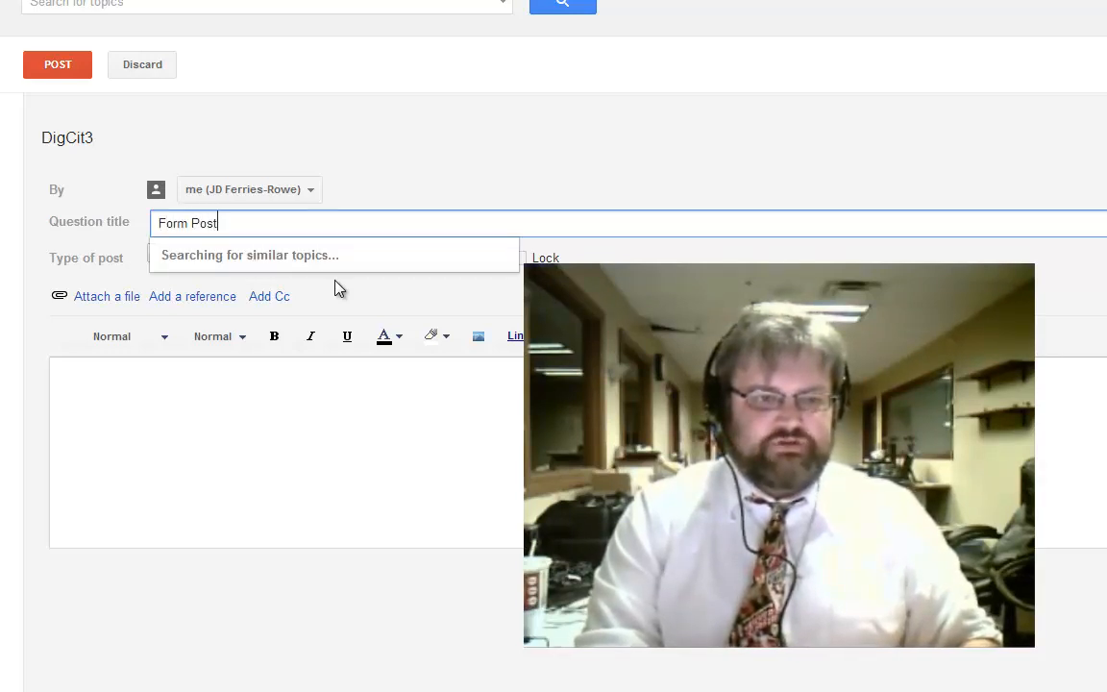
{"action": "type", "text": ": Y"}
{"action": "key", "text": "BackSpace"}
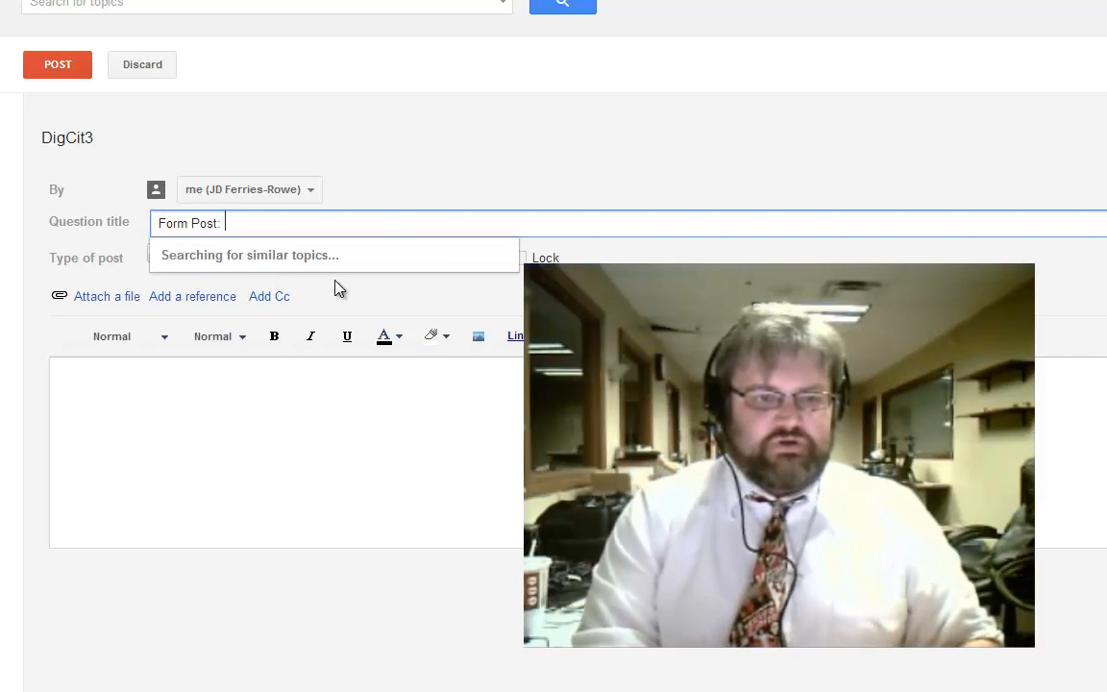
{"action": "type", "text": "Respond to"}
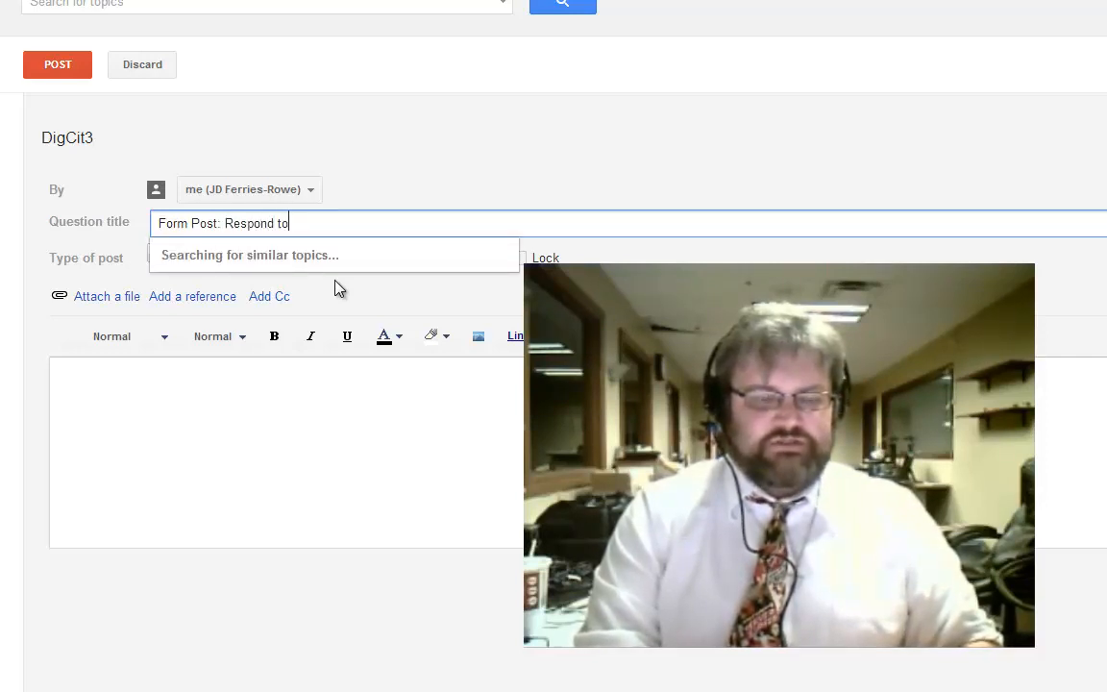
{"action": "type", "text": " this "}
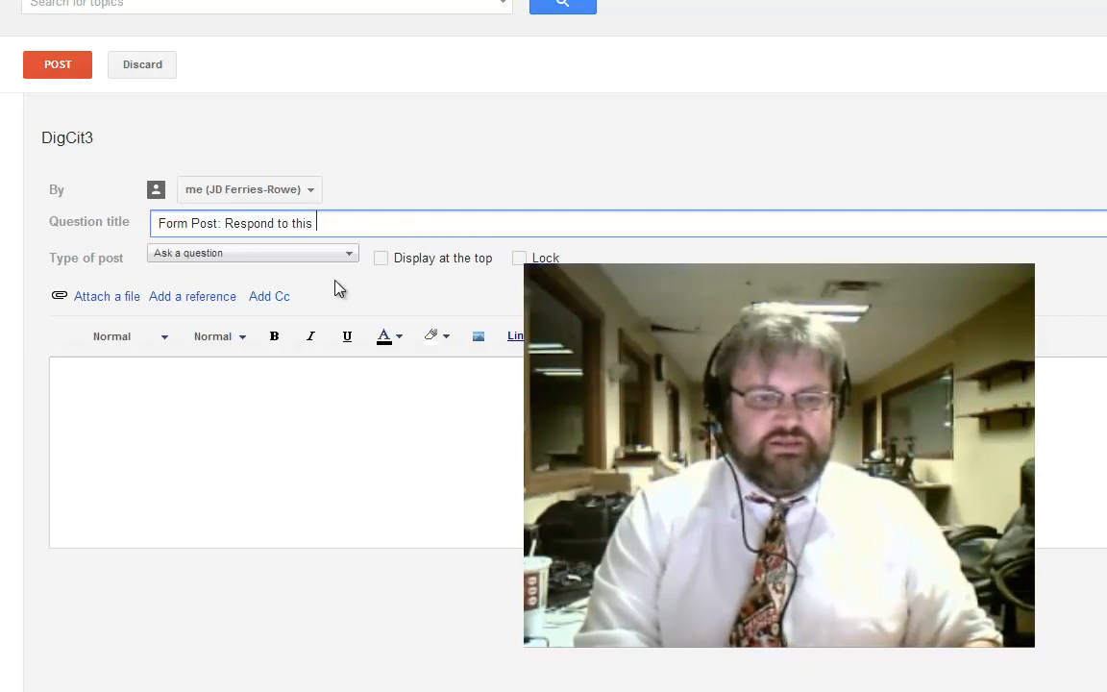
{"action": "type", "text": "group "}
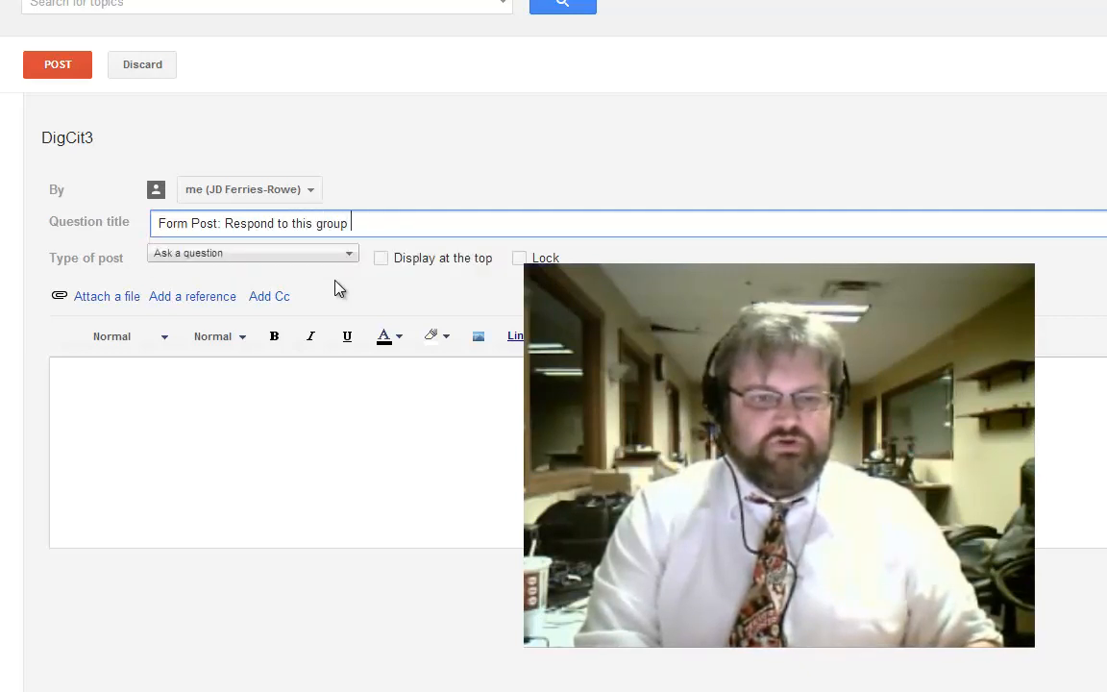
{"action": "type", "text": "questions with "}
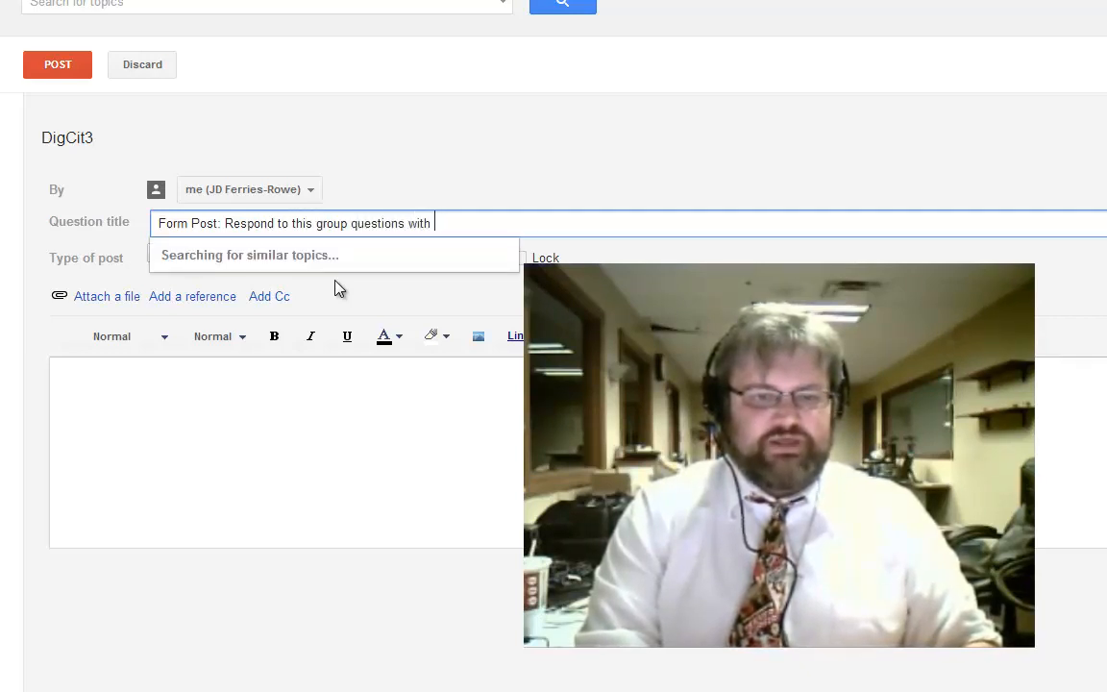
{"action": "type", "text": "the linke to"}
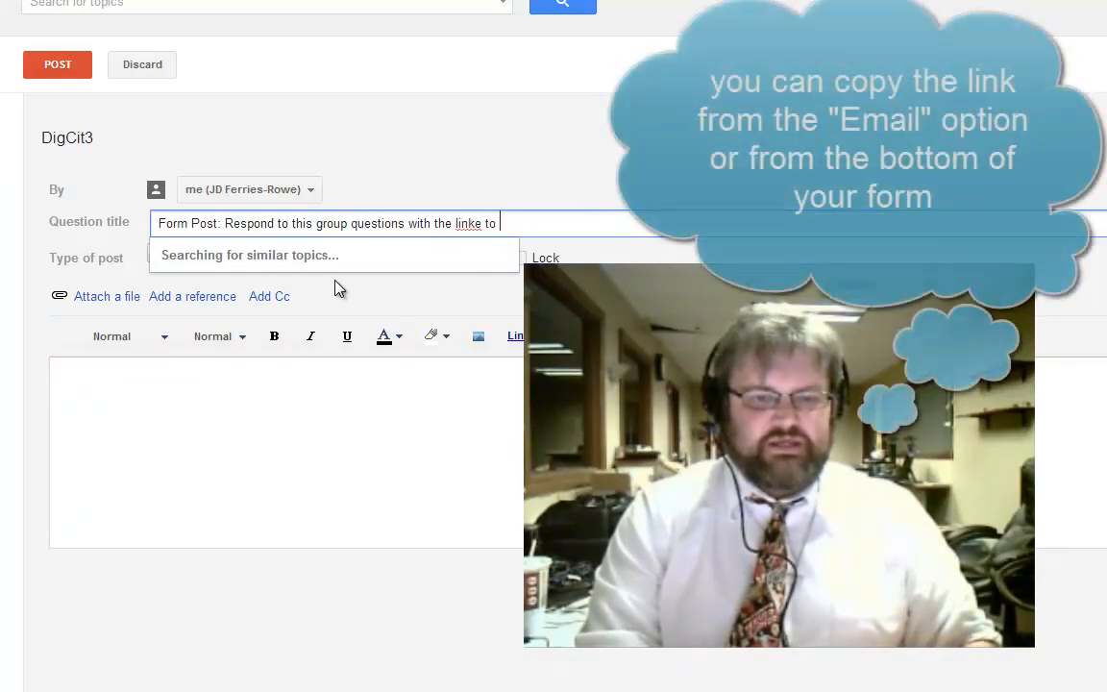
{"action": "key", "text": "BackSpace"}
{"action": "key", "text": "BackSpace"}
{"action": "key", "text": "BackSpace"}
{"action": "key", "text": "BackSpace"}
{"action": "type", "text": "to "}
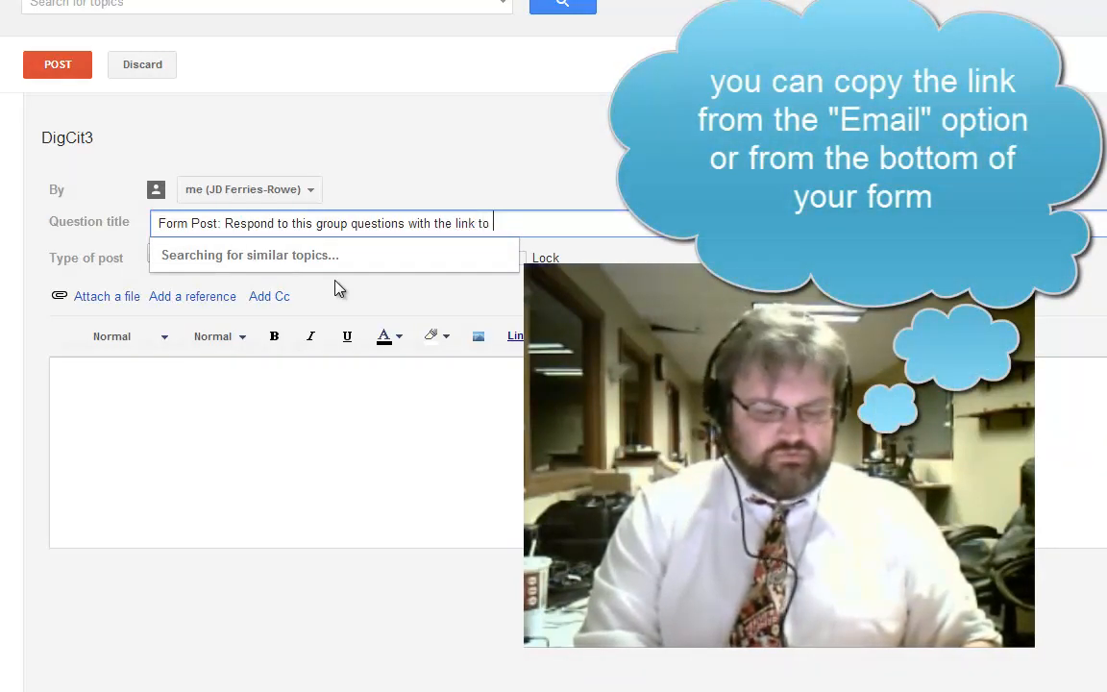
{"action": "type", "text": "Thursdy"}
{"action": "key", "text": "BackSpace"}
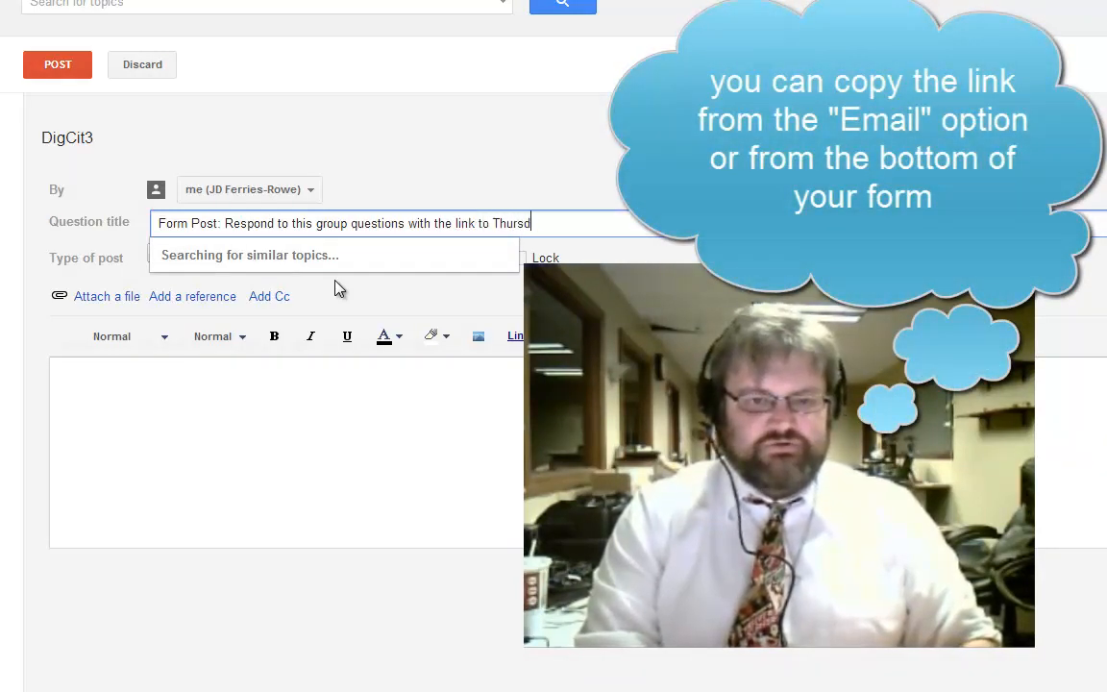
{"action": "type", "text": "ay's Form."}
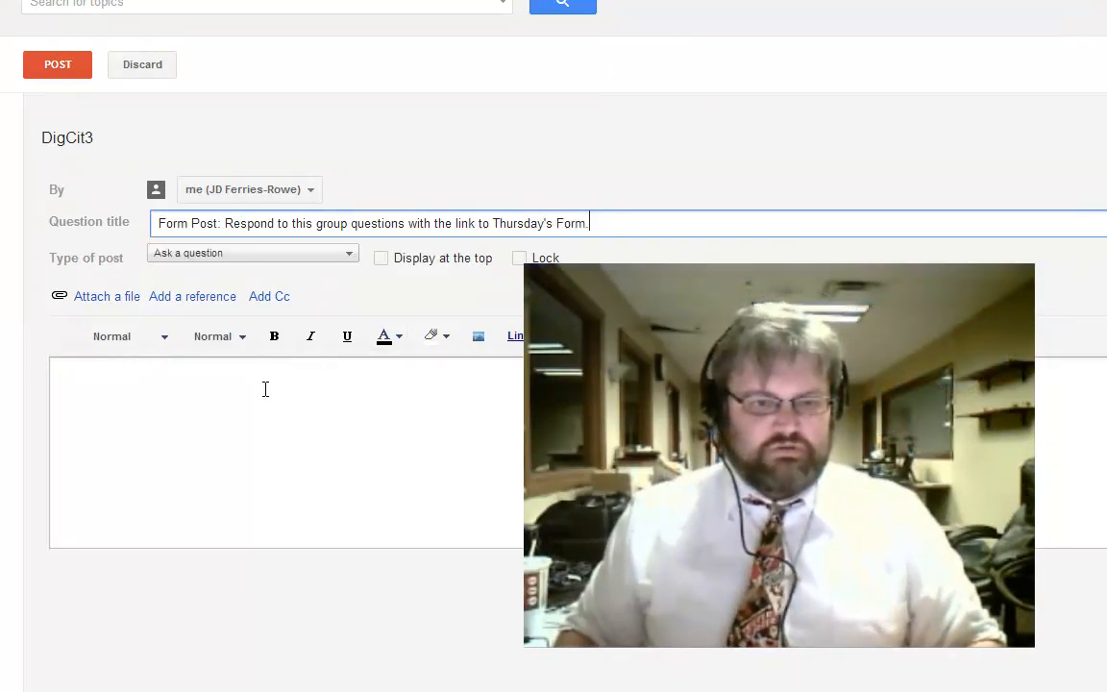
{"action": "left_click", "coordinate": [63, 66]}
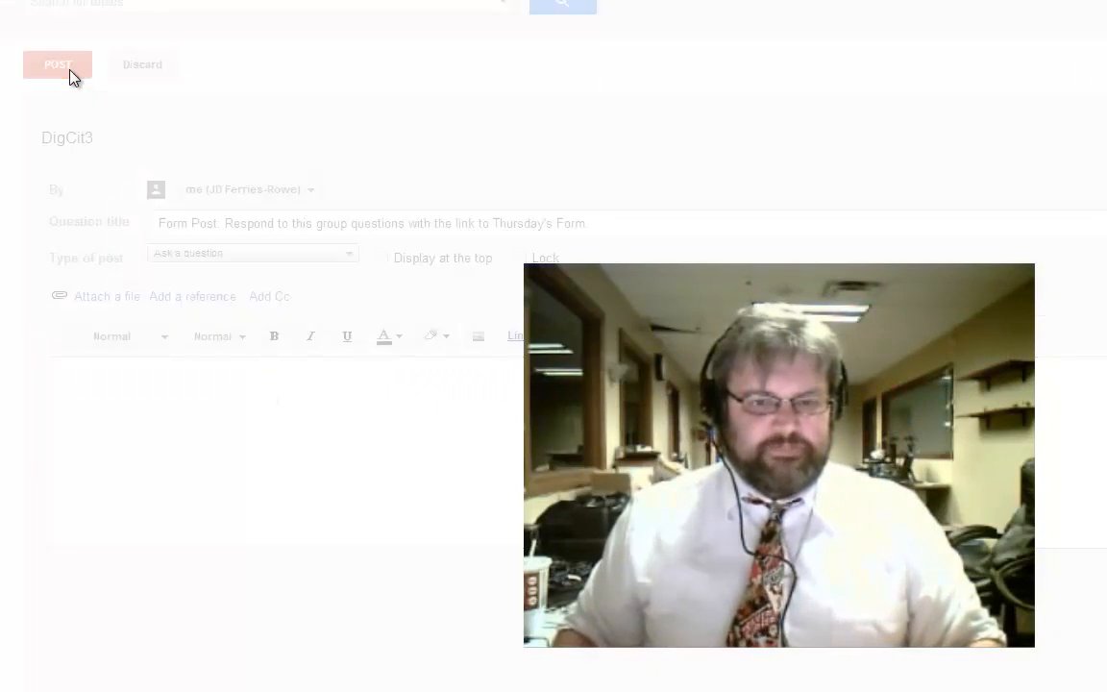